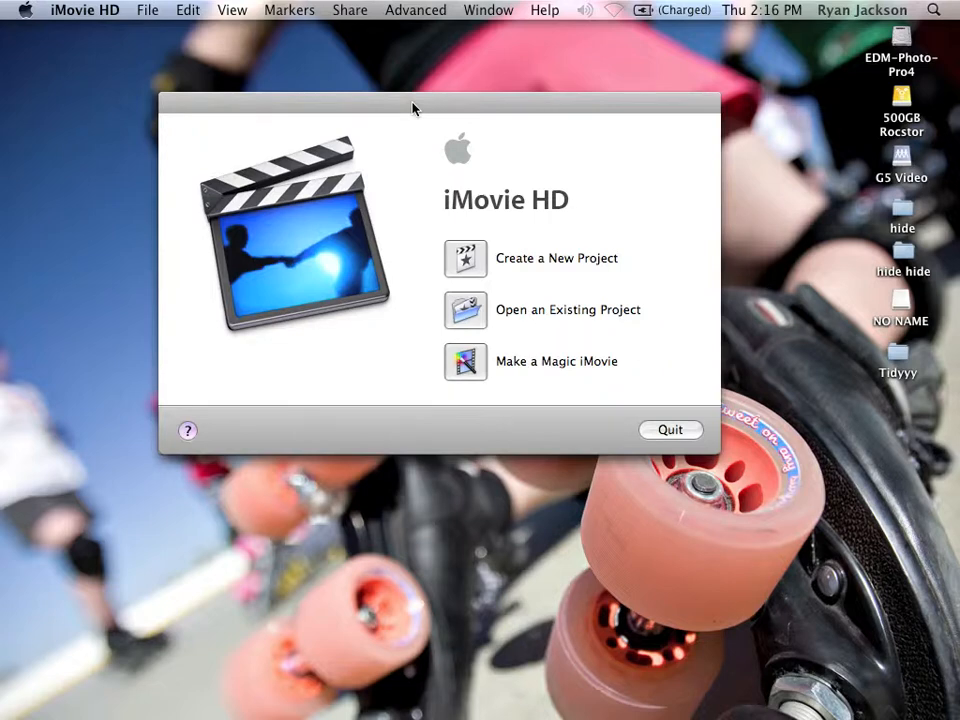
# - Create a new project named My Great Movie on the Desktop with the HDV 720p video format
pyautogui.click(468, 260)
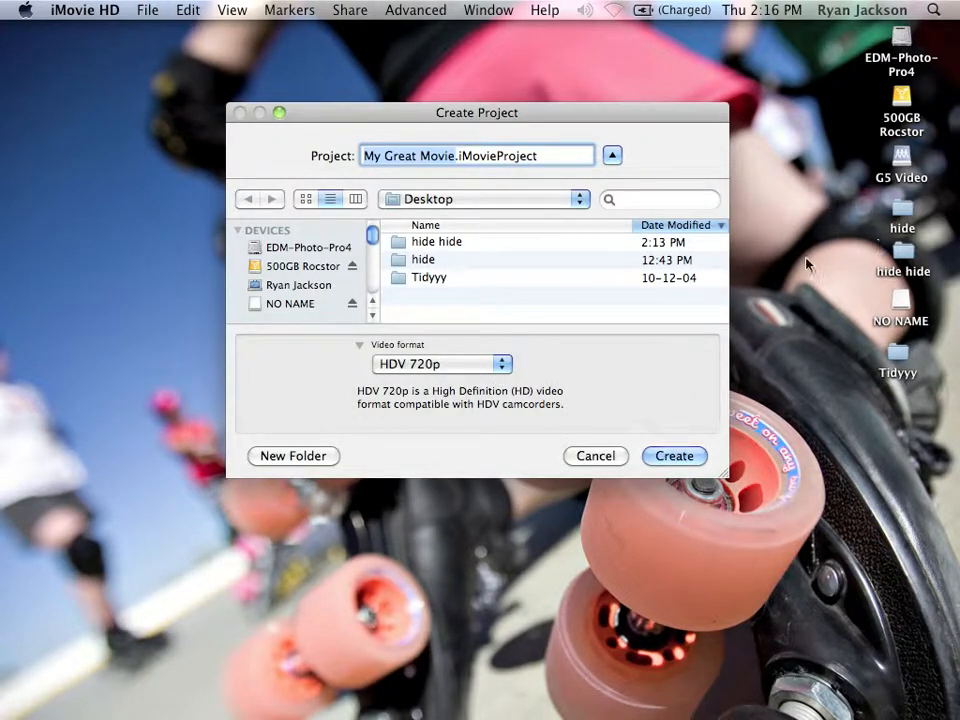
pyautogui.moveTo(458, 110); pyautogui.dragTo(449, 134)
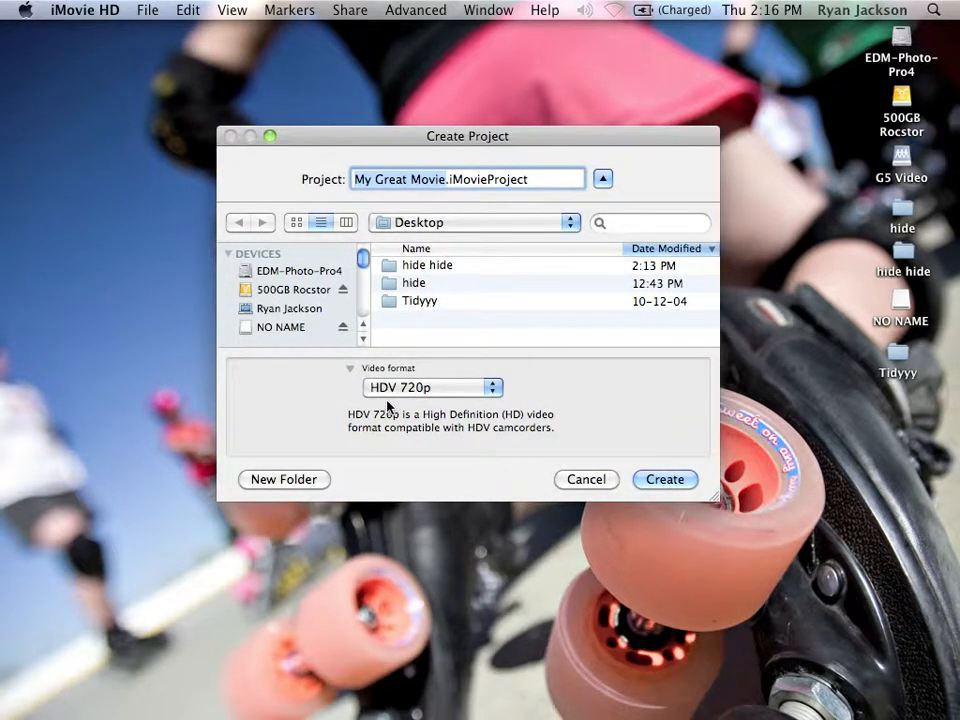
pyautogui.click(460, 392)
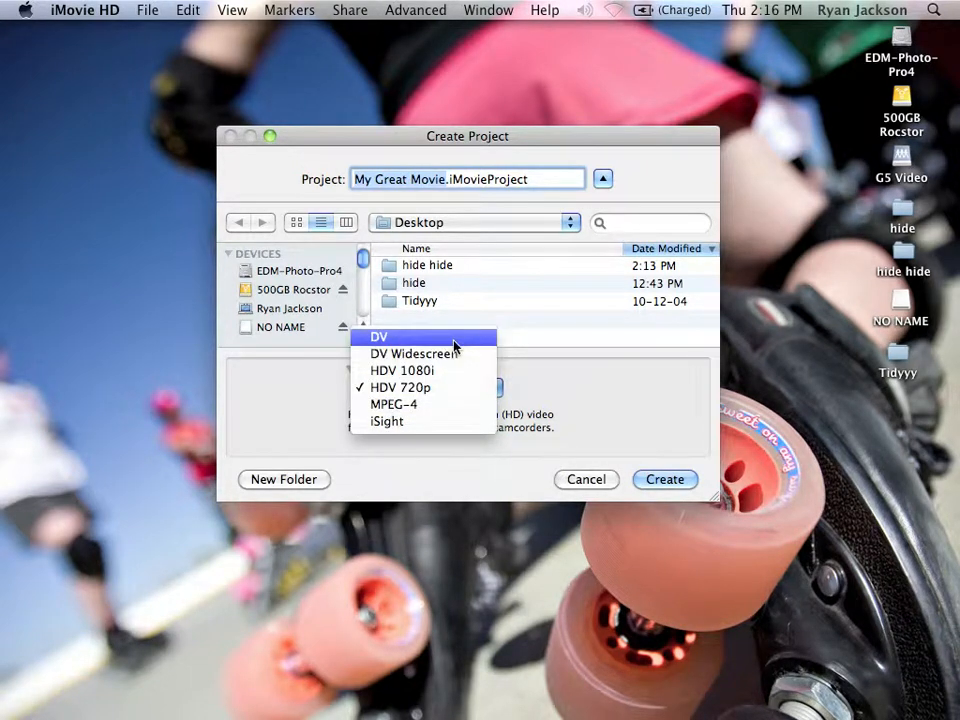
pyautogui.click(515, 372)
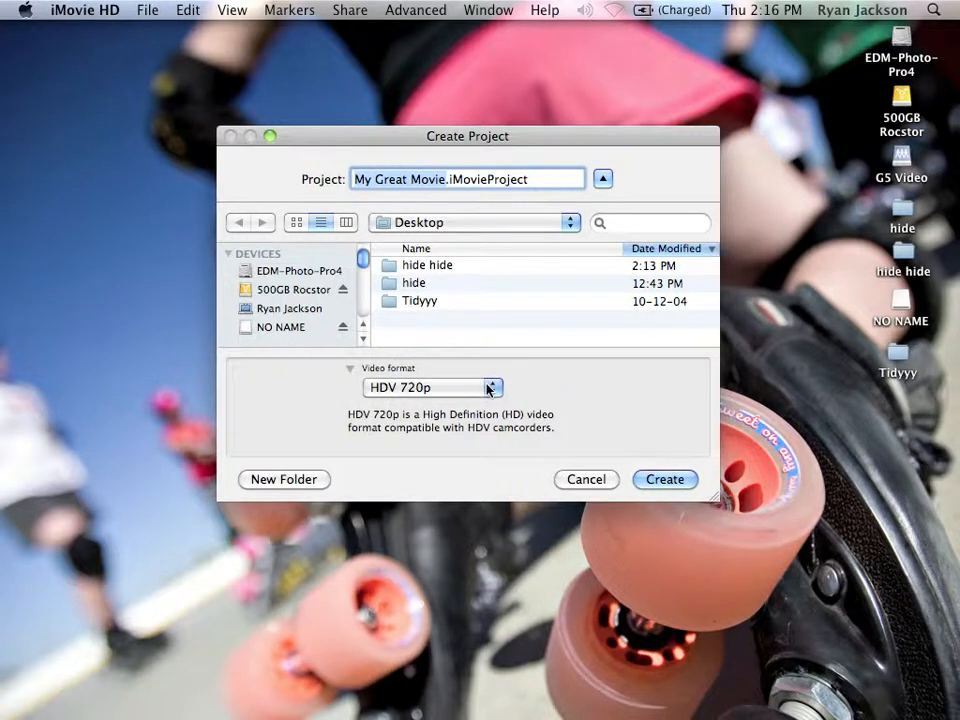
pyautogui.click(489, 389)
pyautogui.click(469, 389)
pyautogui.click(680, 483)
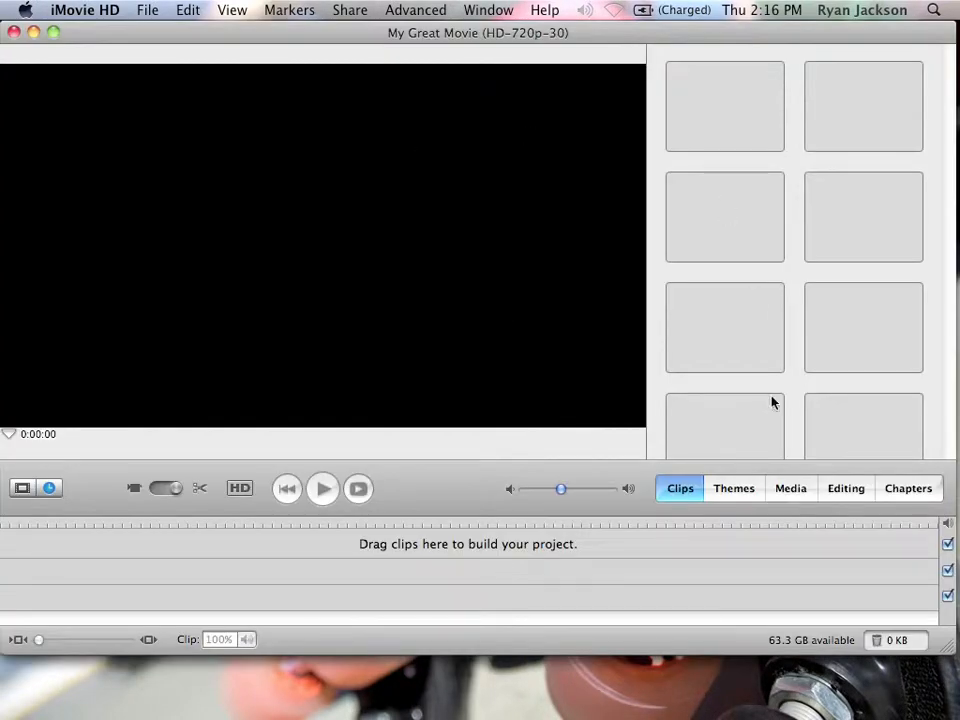
# - Review the General, Import and Playback preferences without changing any settings
pyautogui.click(148, 9)
pyautogui.moveTo(84, 12)
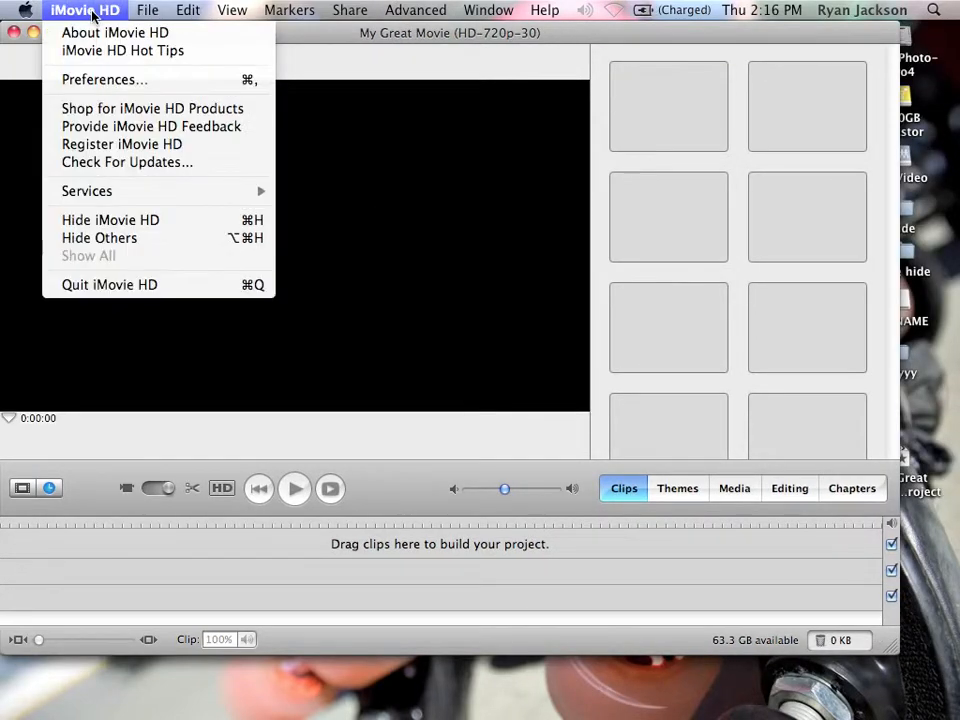
pyautogui.click(110, 80)
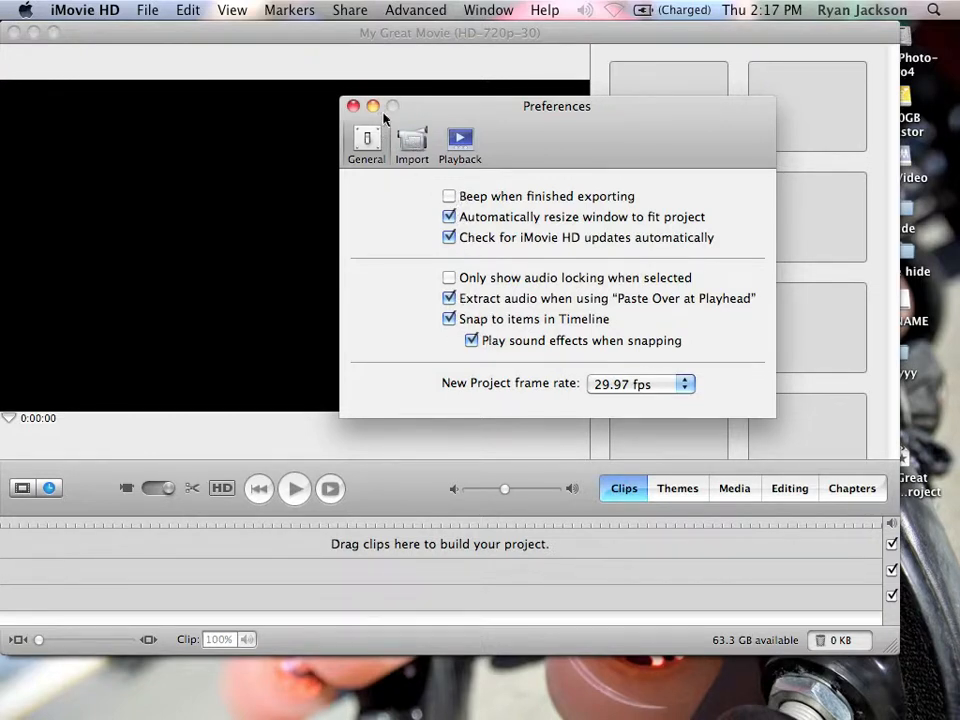
pyautogui.click(410, 140)
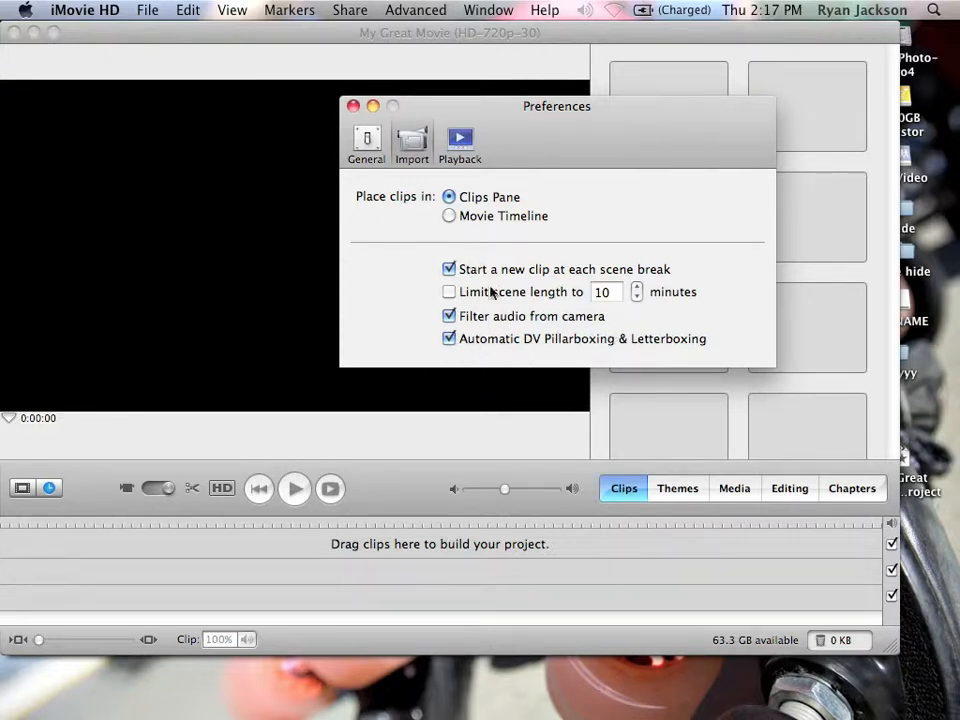
pyautogui.click(460, 145)
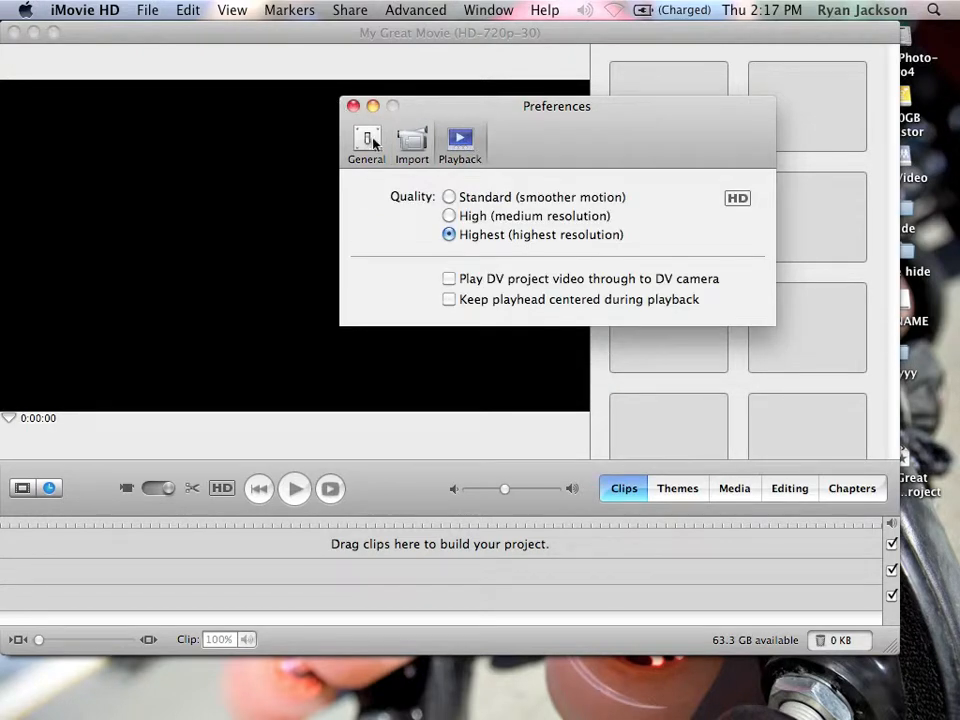
pyautogui.click(353, 106)
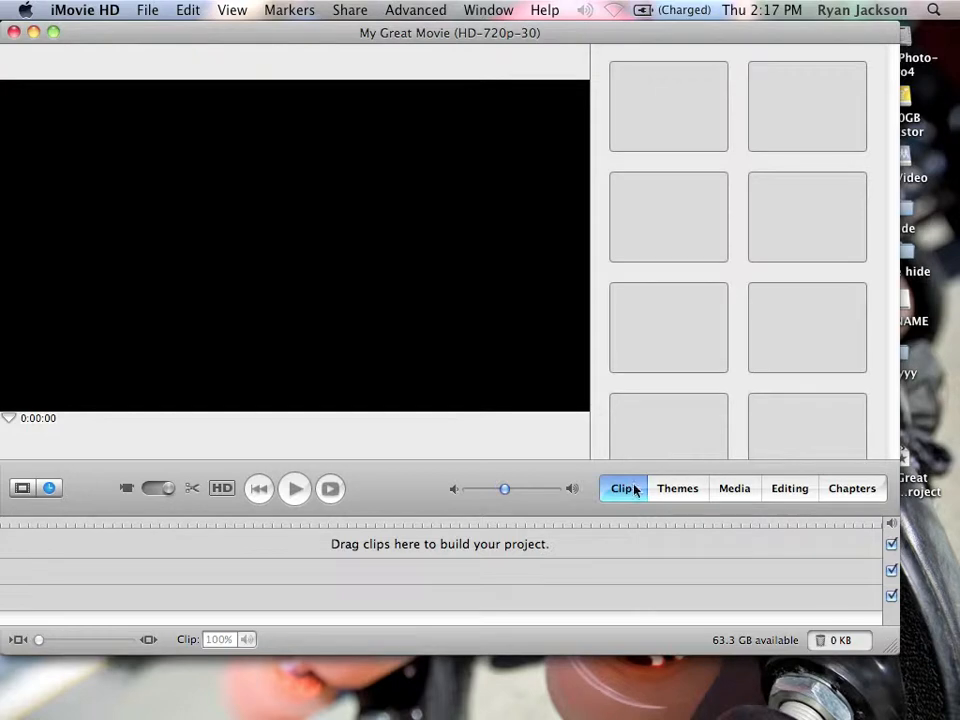
# - Open the 955EKZI8 folder inside DCIM on the NO NAME card in Finder
pyautogui.click(145, 10)
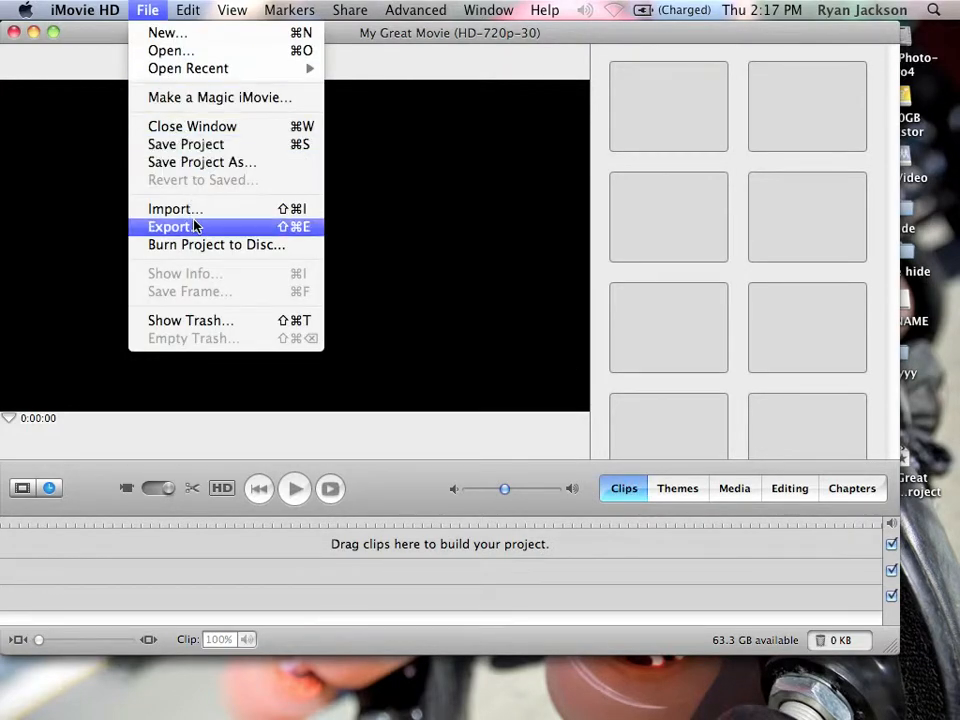
pyautogui.click(143, 10)
pyautogui.doubleClick(918, 62)
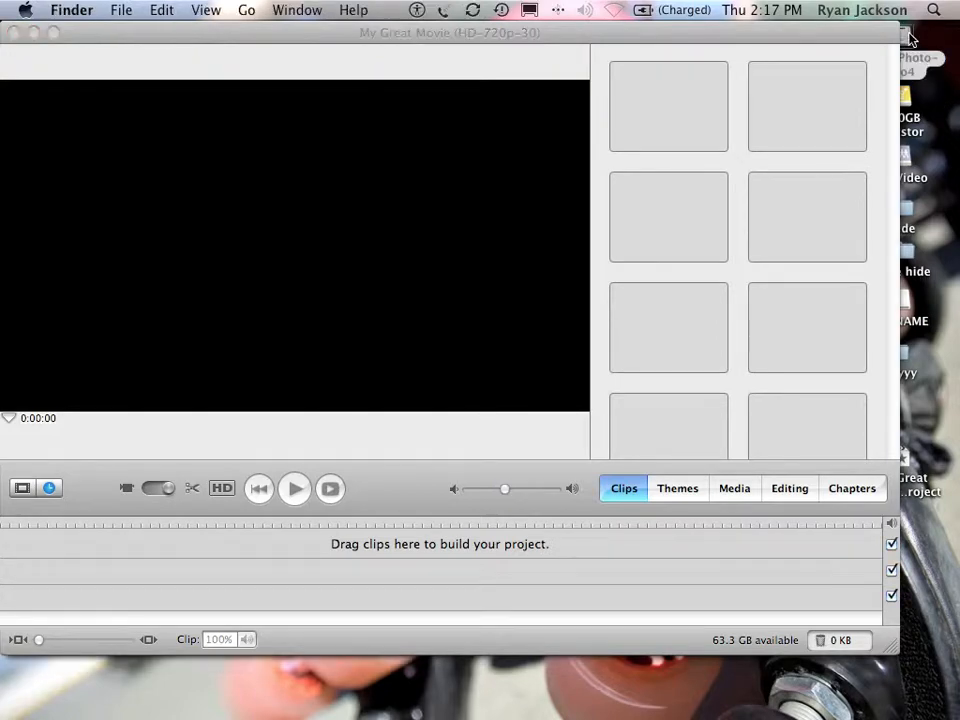
pyautogui.click(185, 222)
pyautogui.moveTo(332, 111); pyautogui.dragTo(244, 159)
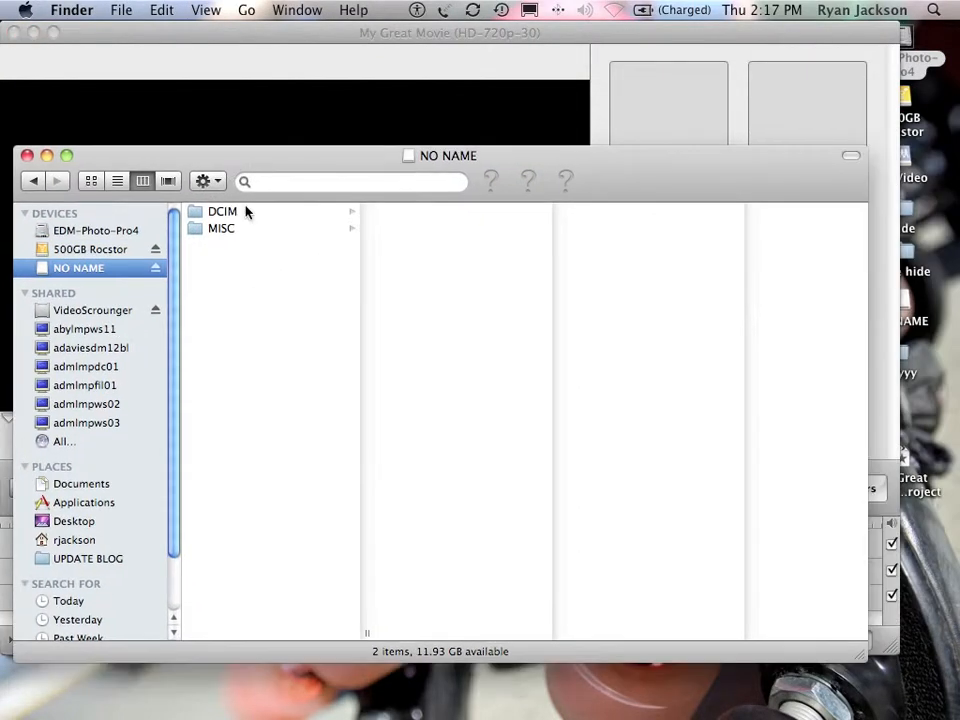
pyautogui.click(246, 211)
pyautogui.click(437, 213)
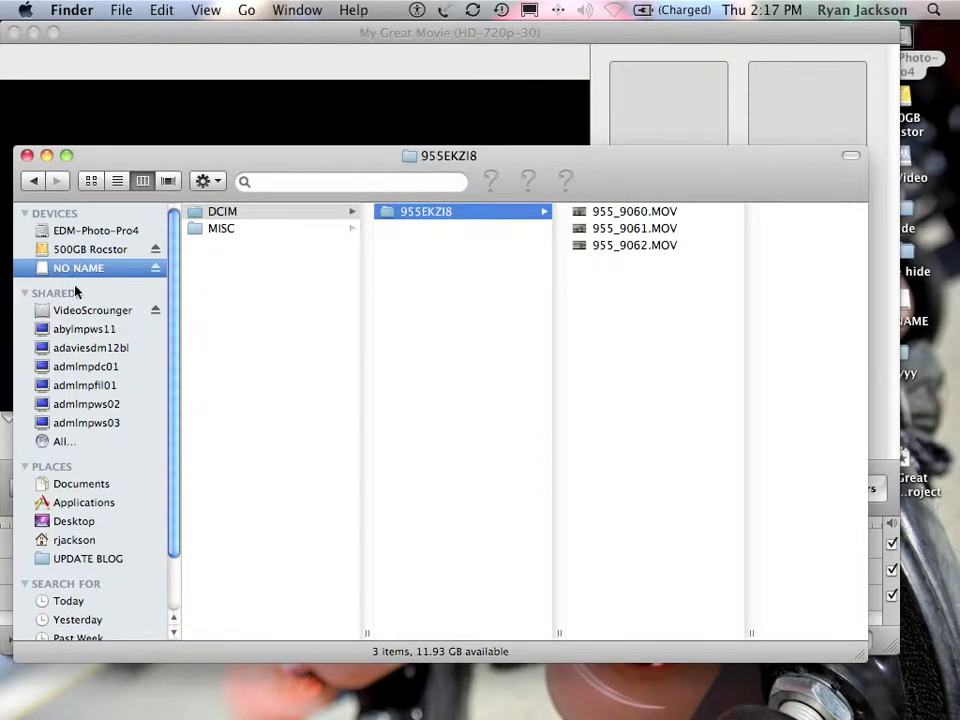
# - Import 955_9060.MOV and 955_9061.MOV from the folder into the project's clips and close the folder window
pyautogui.moveTo(677, 281); pyautogui.dragTo(657, 232)
pyautogui.click(677, 285)
pyautogui.click(666, 231)
pyautogui.keyDown('shift'); pyautogui.click(576, 212); pyautogui.keyUp('shift')
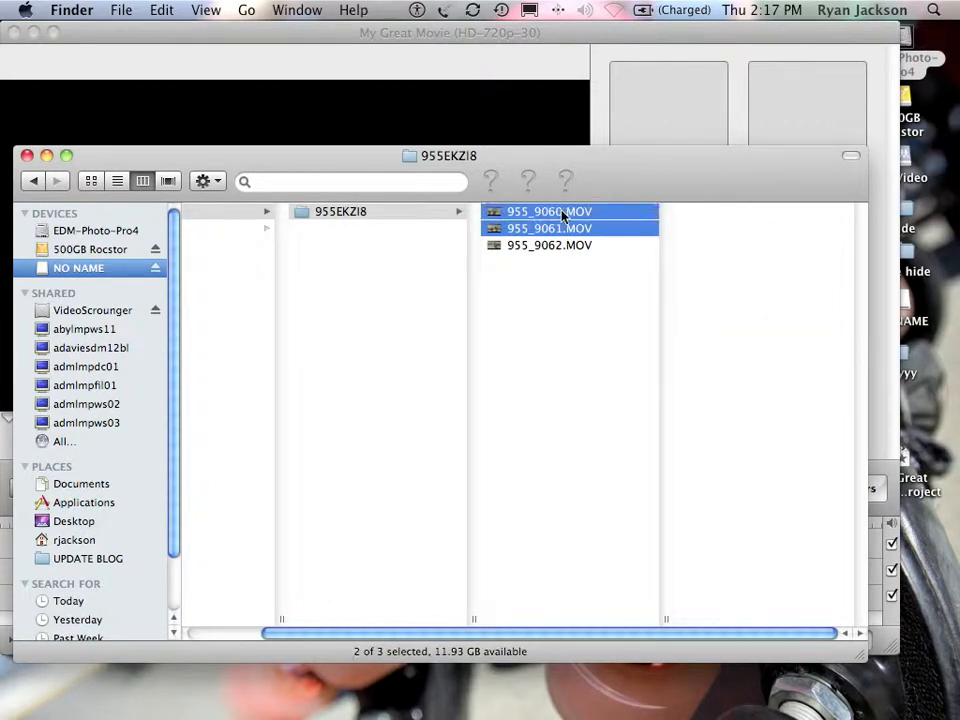
pyautogui.moveTo(550, 213); pyautogui.dragTo(681, 111)
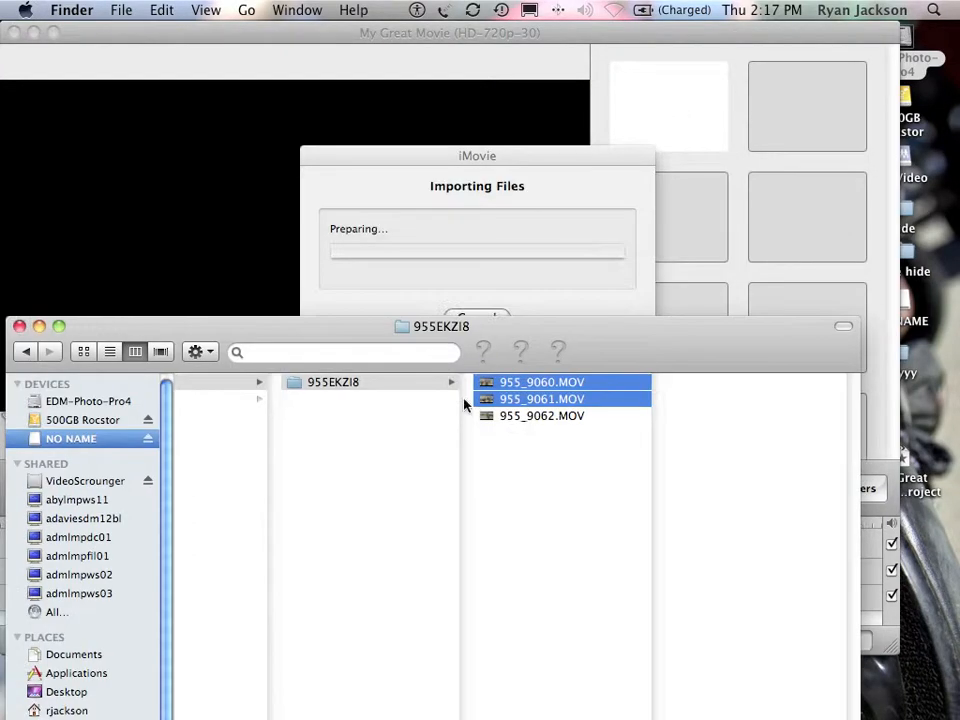
pyautogui.click(19, 325)
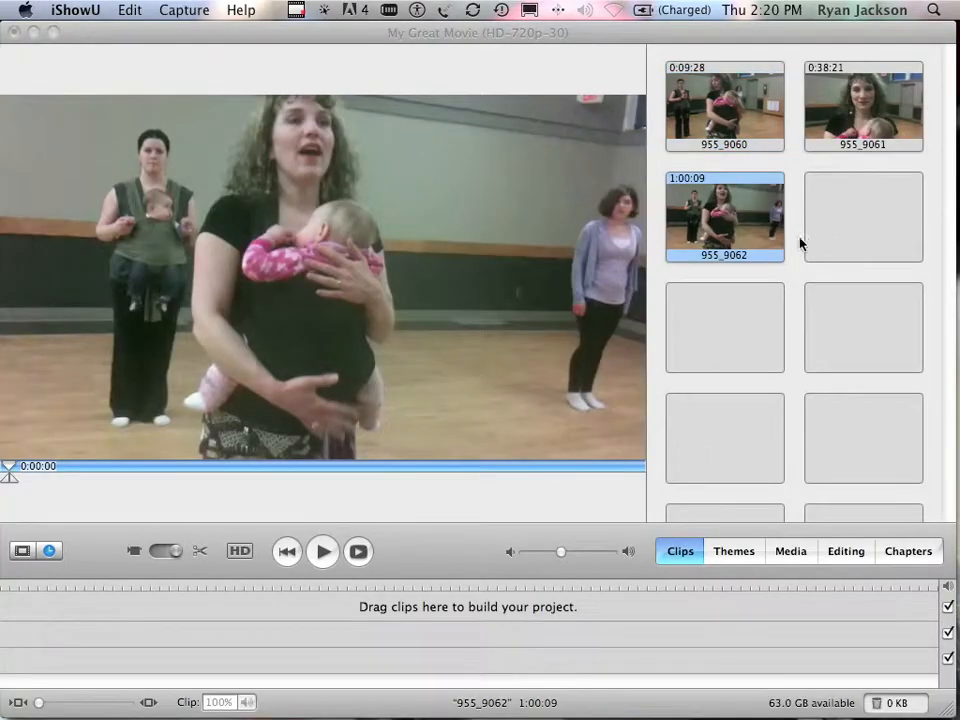
# - Try placing the clip 955_9060 in the project timeline and take it back out
pyautogui.click(800, 243)
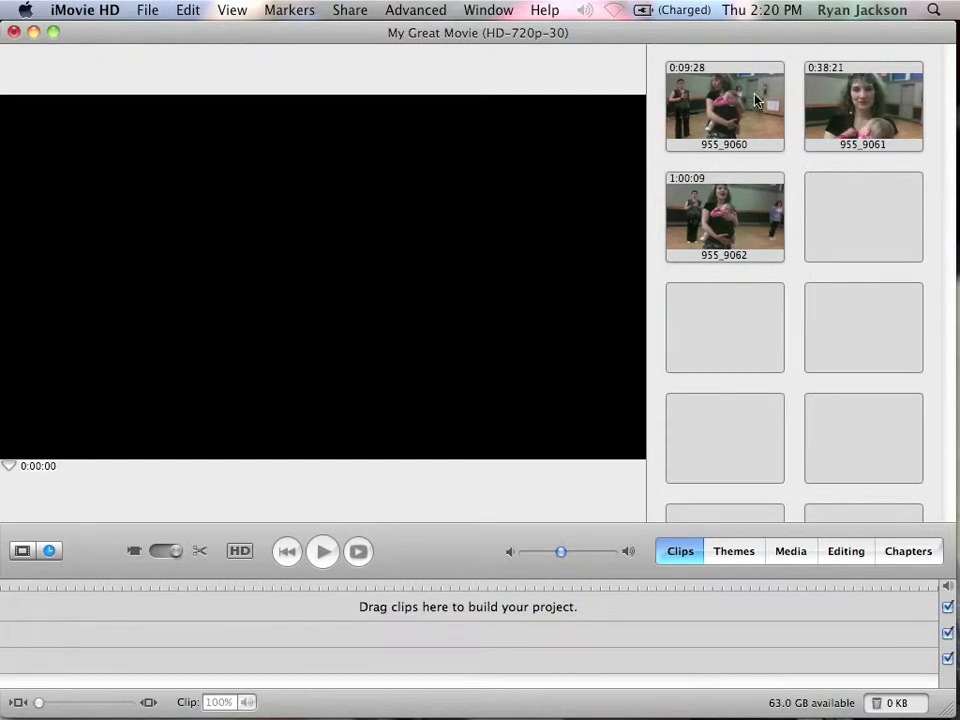
pyautogui.click(733, 218)
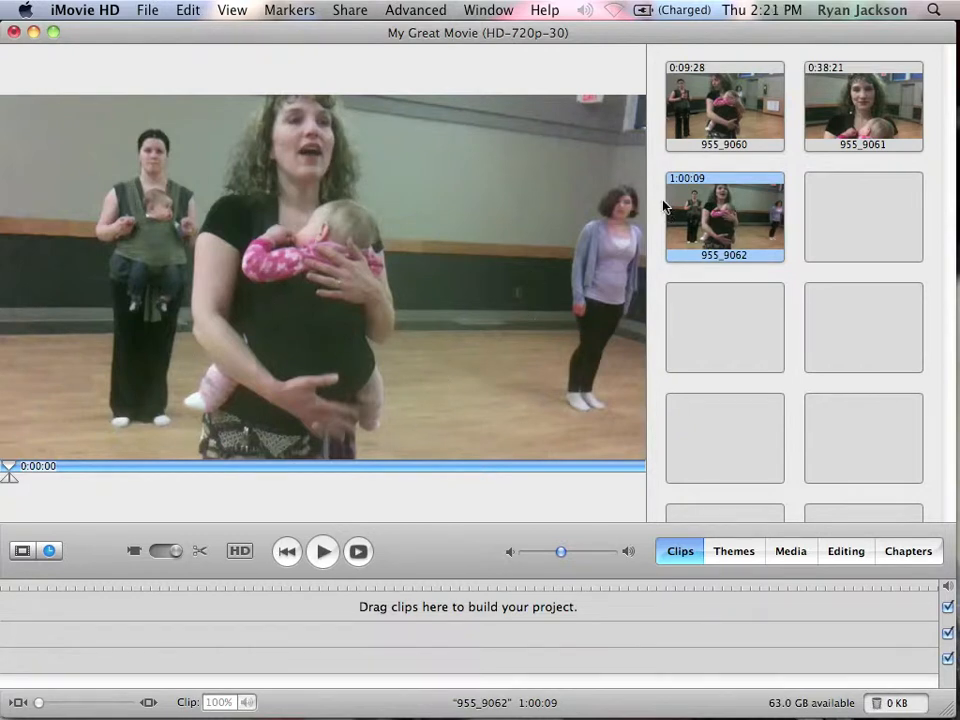
pyautogui.moveTo(757, 157); pyautogui.dragTo(321, 616)
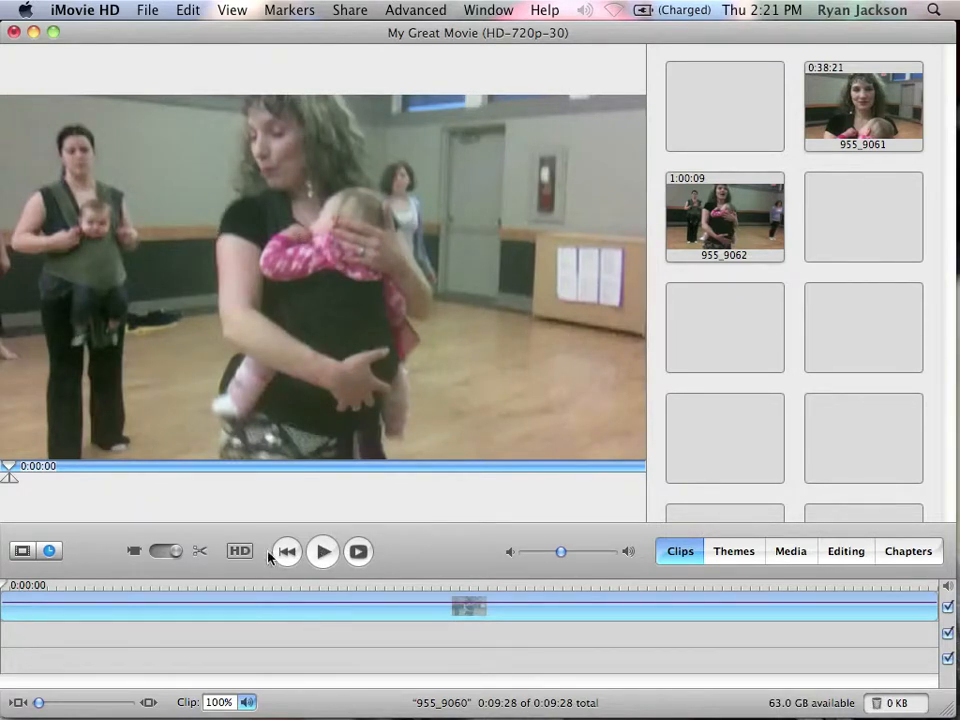
pyautogui.click(703, 200)
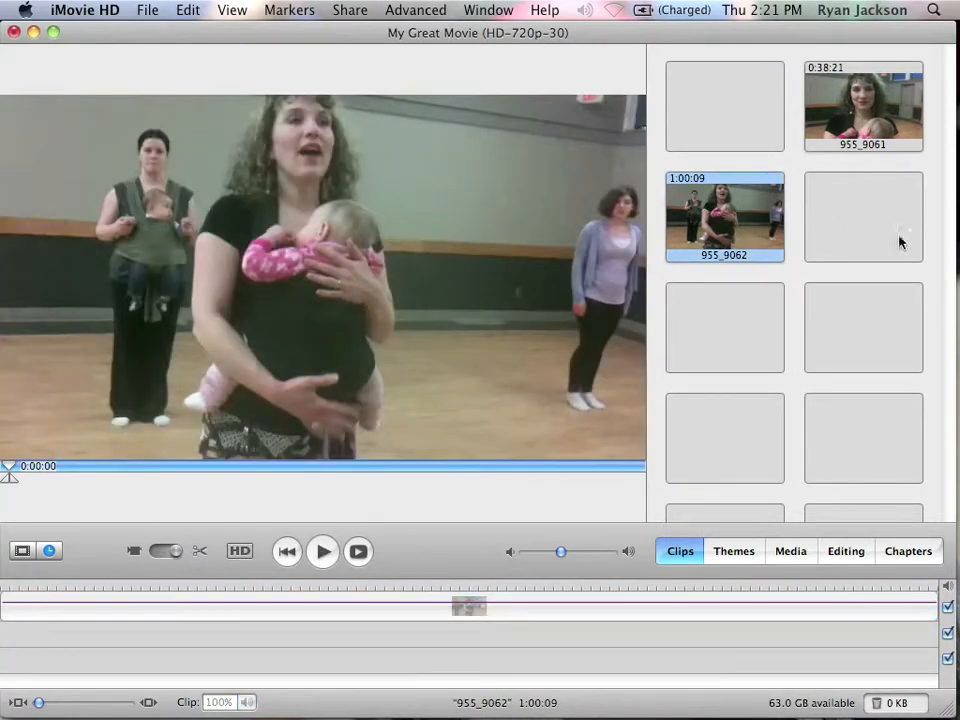
pyautogui.click(596, 622)
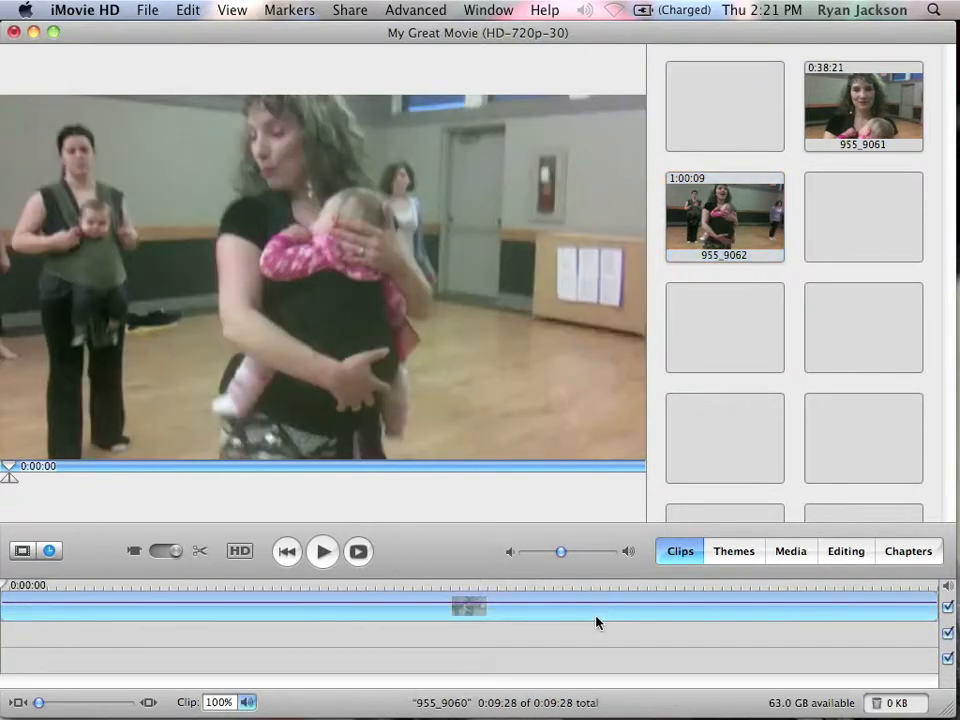
pyautogui.press('Delete')
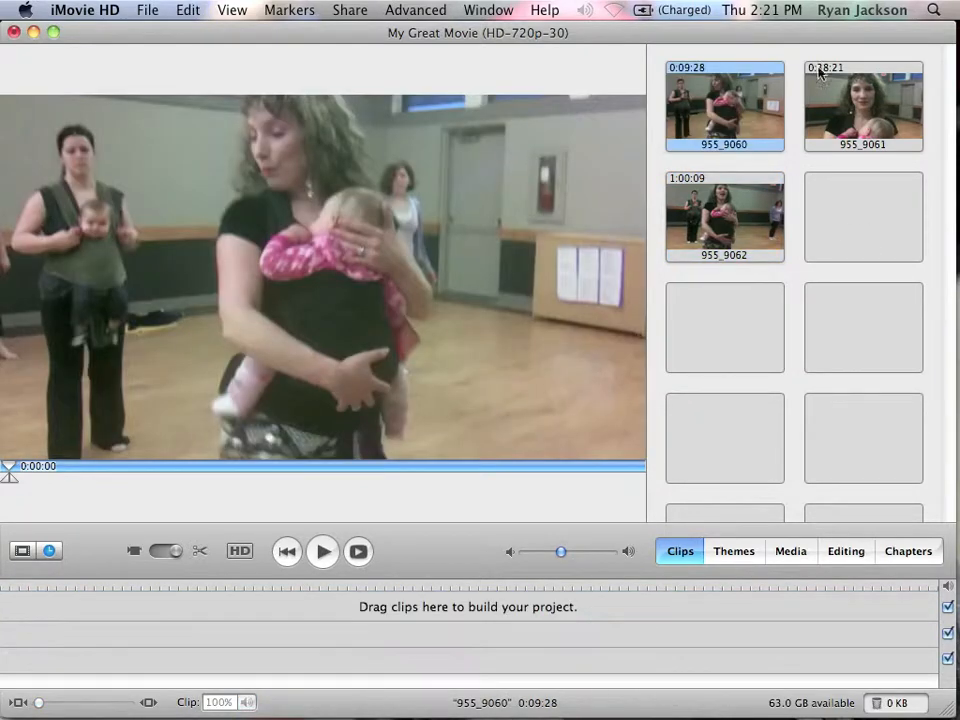
# - Select the clip 955_9061, look at the clip viewer and return to the timeline viewer
pyautogui.click(836, 100)
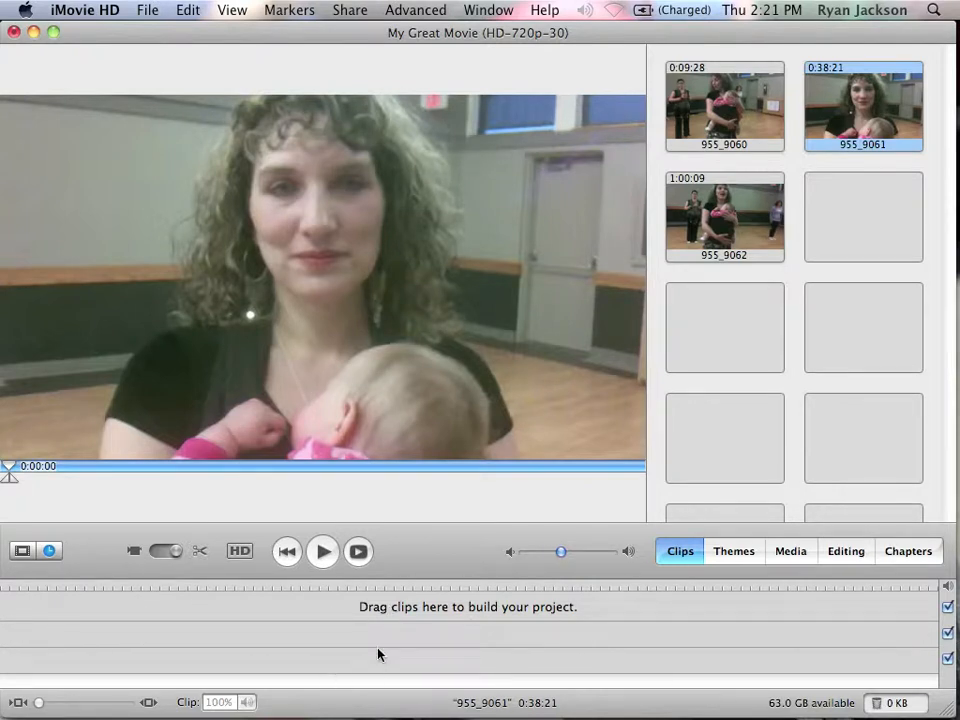
pyautogui.click(21, 551)
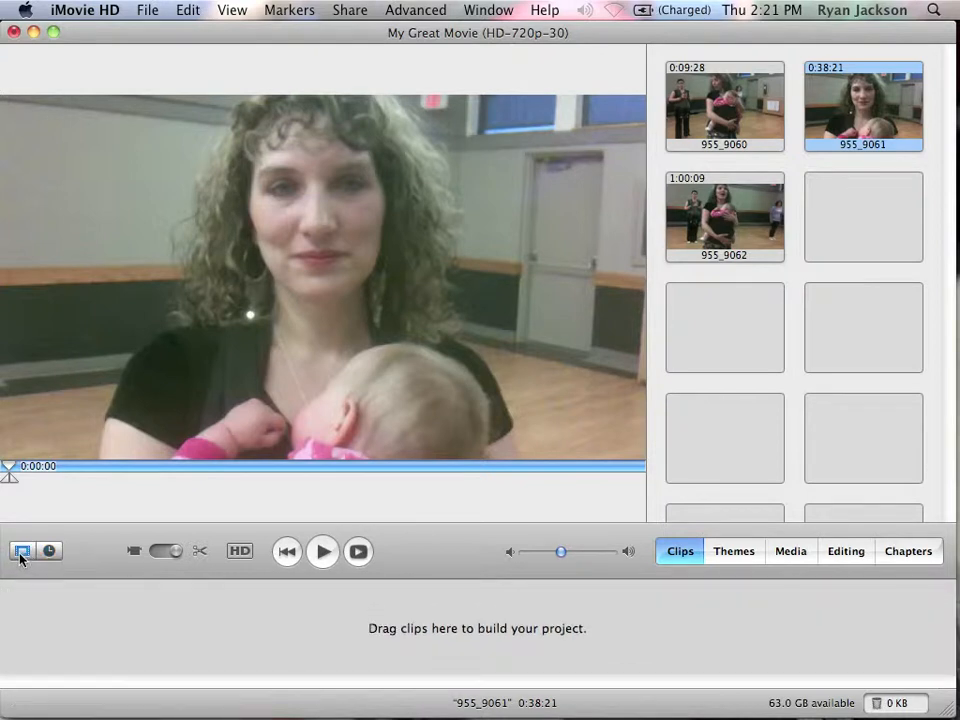
pyautogui.click(49, 551)
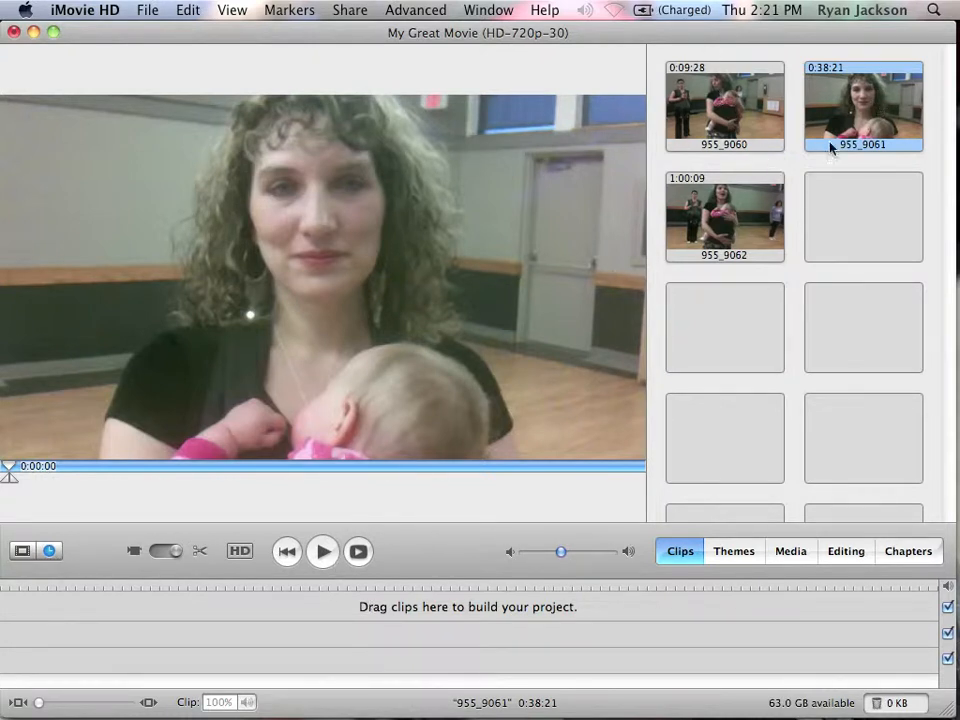
# - Rearrange the clips so 955_9061 comes first and 955_9060 sits beside 955_9062, and rename 955_9061 as Interview
pyautogui.moveTo(724, 110); pyautogui.dragTo(863, 215)
pyautogui.moveTo(863, 105); pyautogui.dragTo(681, 88)
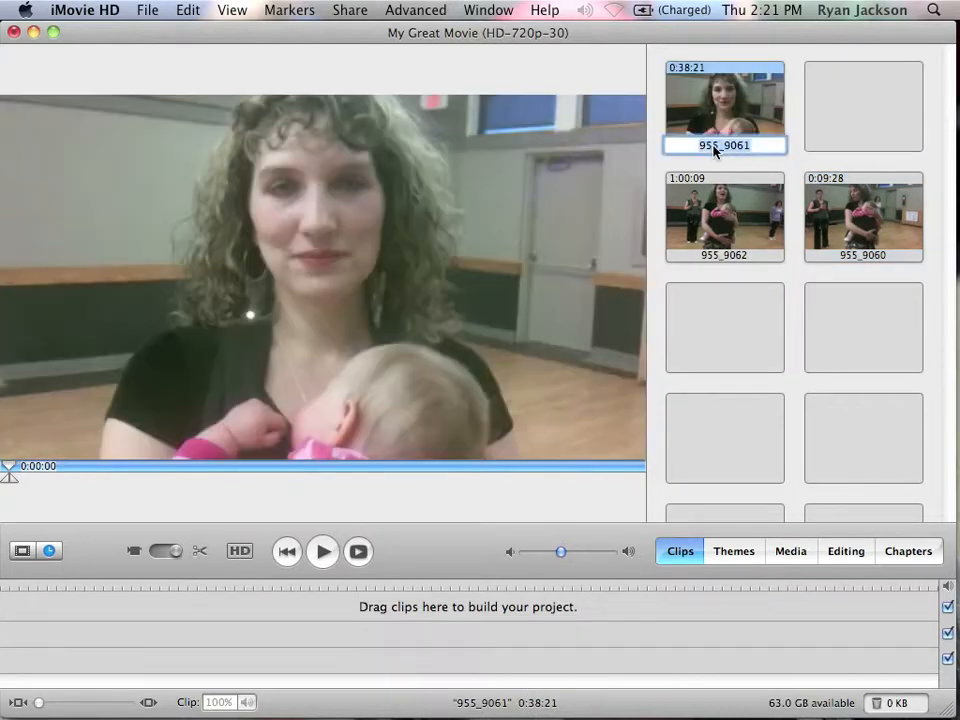
pyautogui.doubleClick(716, 150)
pyautogui.press('BackSpace')
pyautogui.write('Interview')
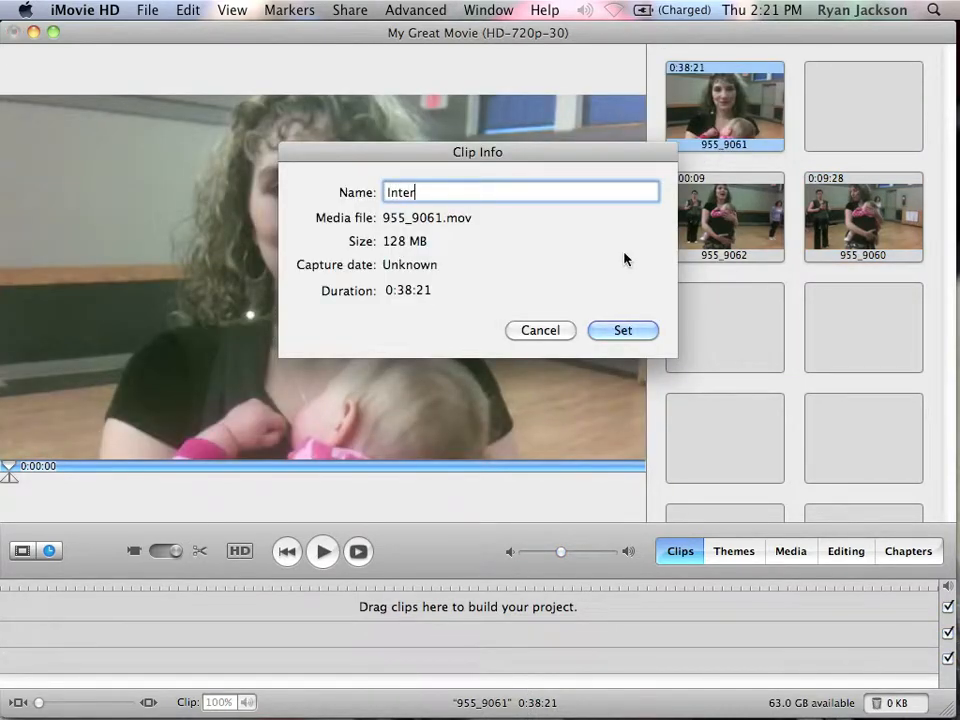
pyautogui.press('Return')
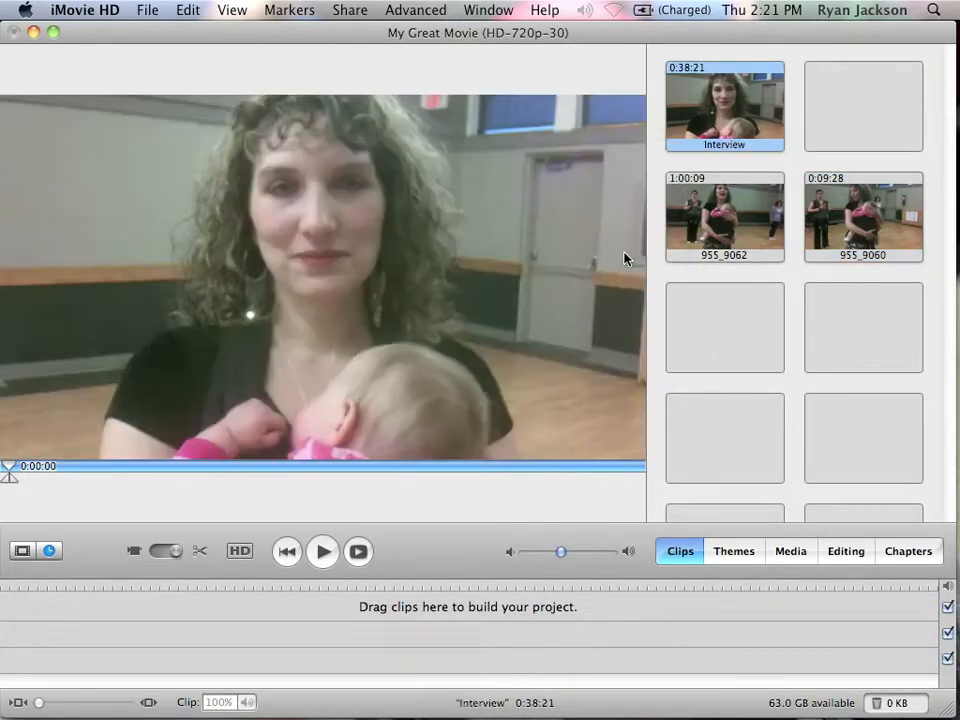
# - Rename the clip 955_9062 as B-roll 1
pyautogui.doubleClick(723, 262)
pyautogui.write('B')
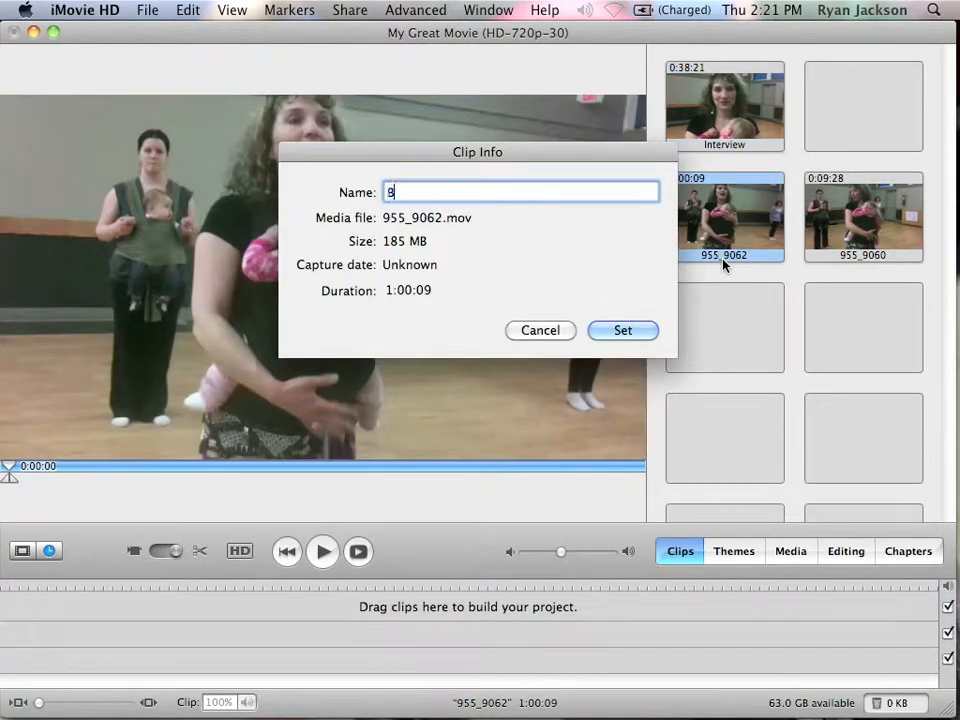
pyautogui.write('-roll 1')
pyautogui.press('Return')
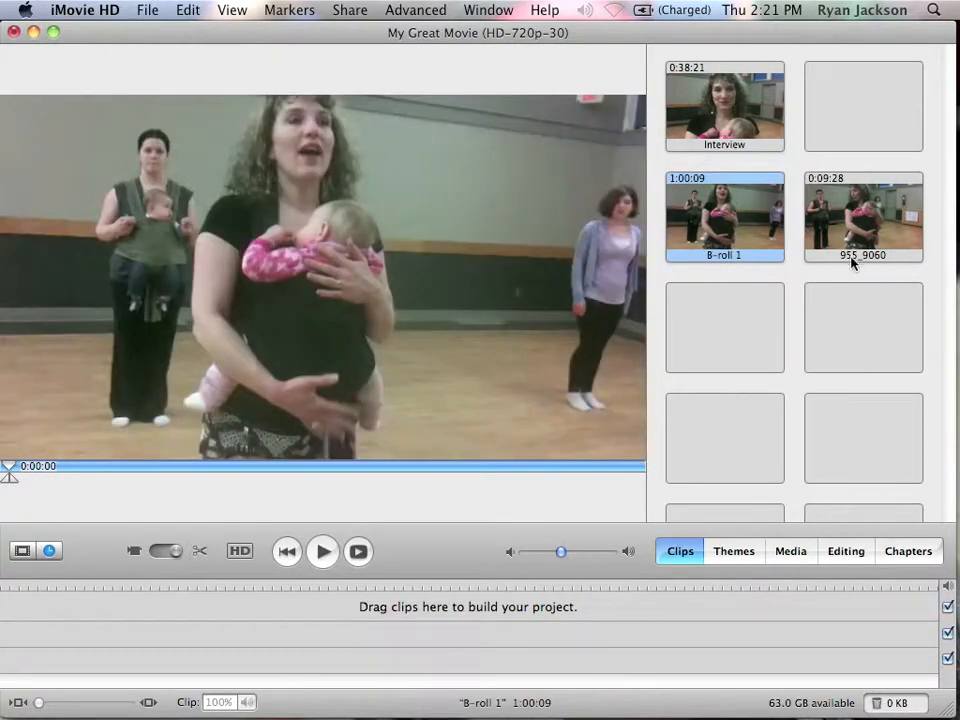
# - Rename the clip 955_9060 as B-roll 2 and move it directly below B-roll 1
pyautogui.doubleClick(853, 262)
pyautogui.write('B-roll 2')
pyautogui.press('Return')
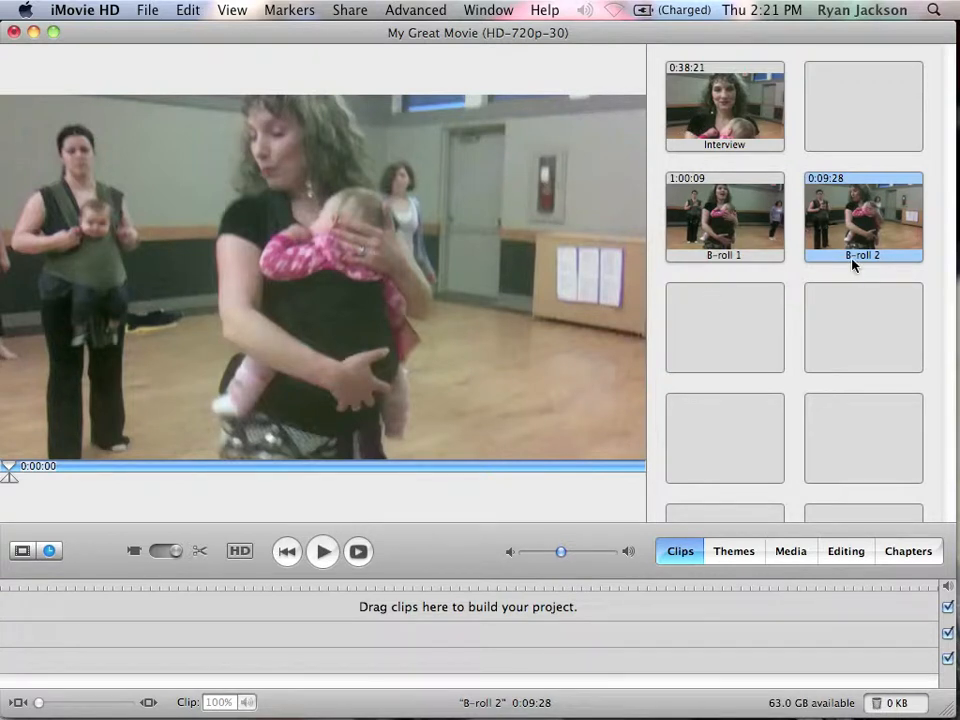
pyautogui.moveTo(876, 251); pyautogui.dragTo(780, 325)
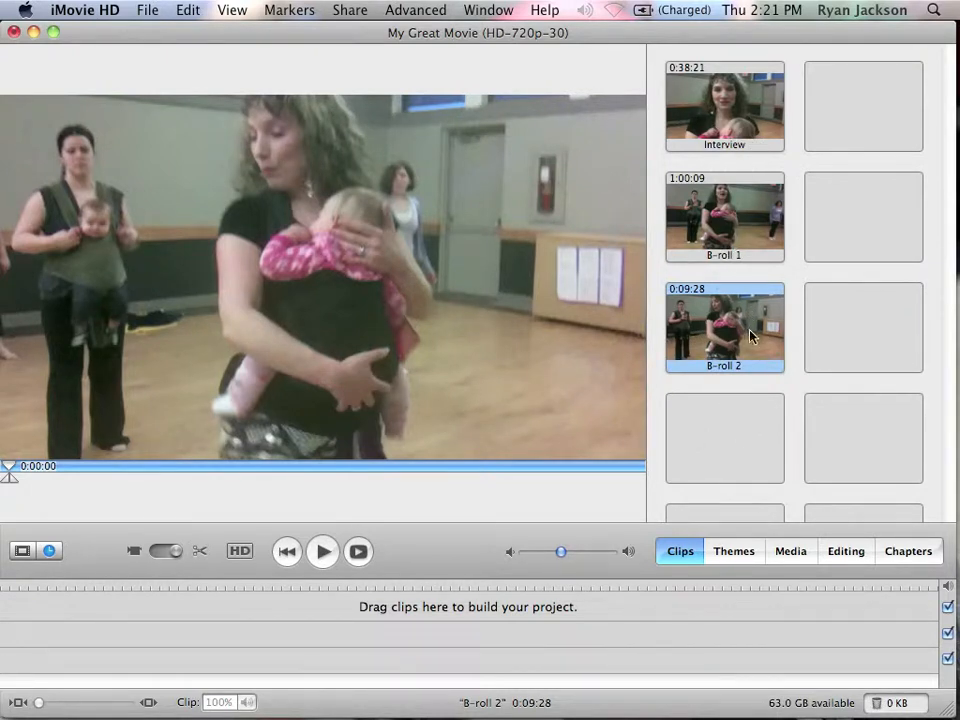
# - Skim through the B-roll 2 and Interview clips, and place Interview on the timeline's video track
pyautogui.moveTo(9, 472); pyautogui.dragTo(49, 474)
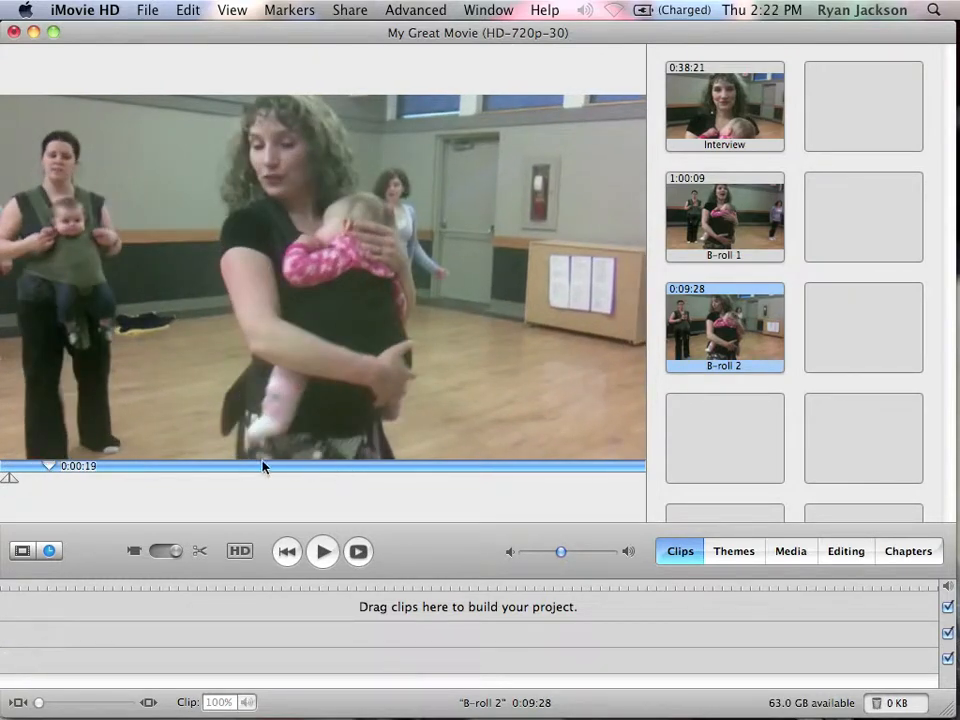
pyautogui.click(722, 108)
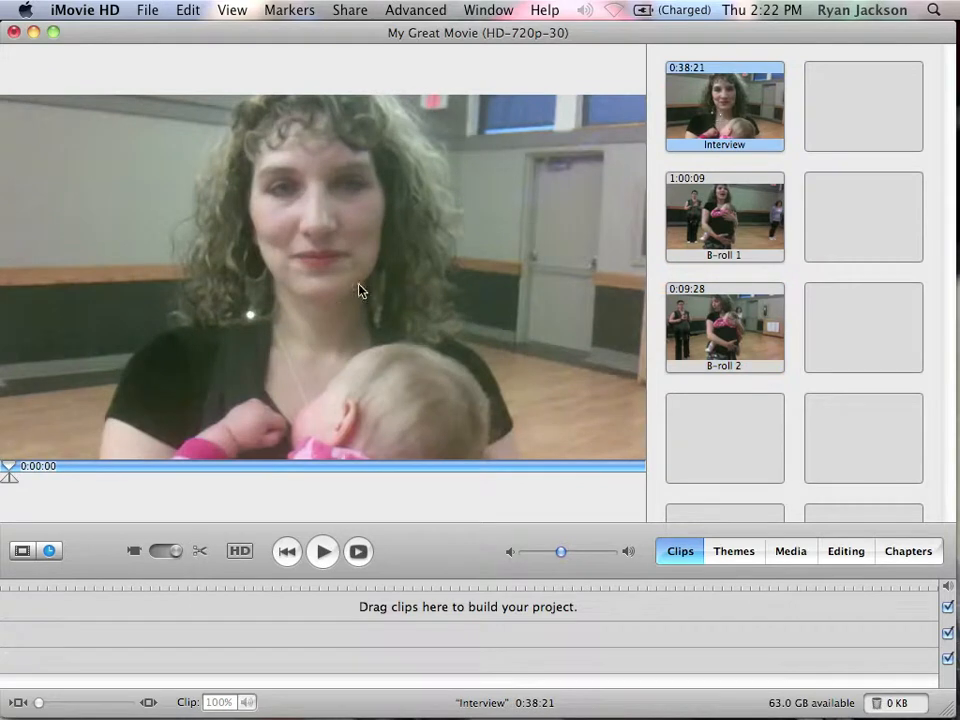
pyautogui.moveTo(8, 467); pyautogui.dragTo(420, 467)
pyautogui.moveTo(750, 105); pyautogui.dragTo(142, 613)
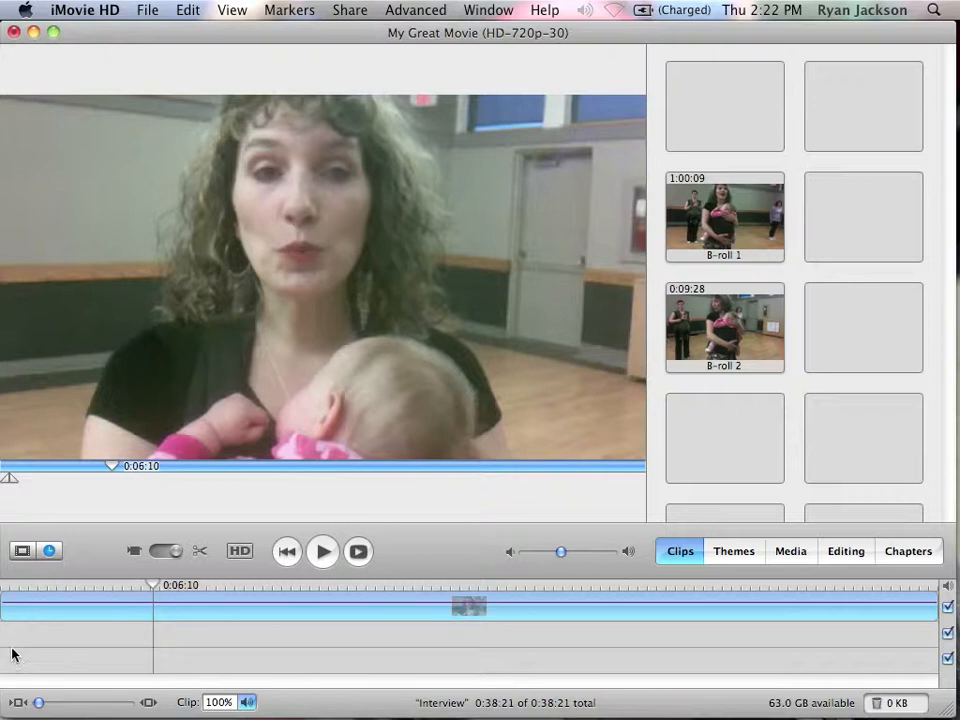
# - Scrub through the opening seconds of Interview in the timeline and hide the clip volume levels
pyautogui.click(17, 588)
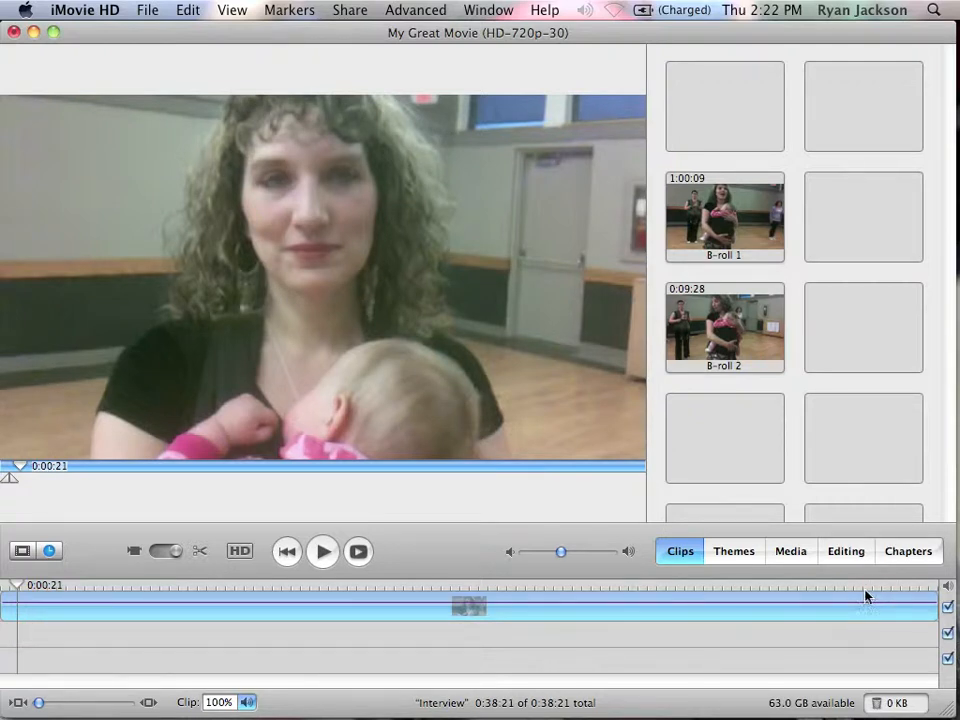
pyautogui.moveTo(17, 583); pyautogui.dragTo(148, 588)
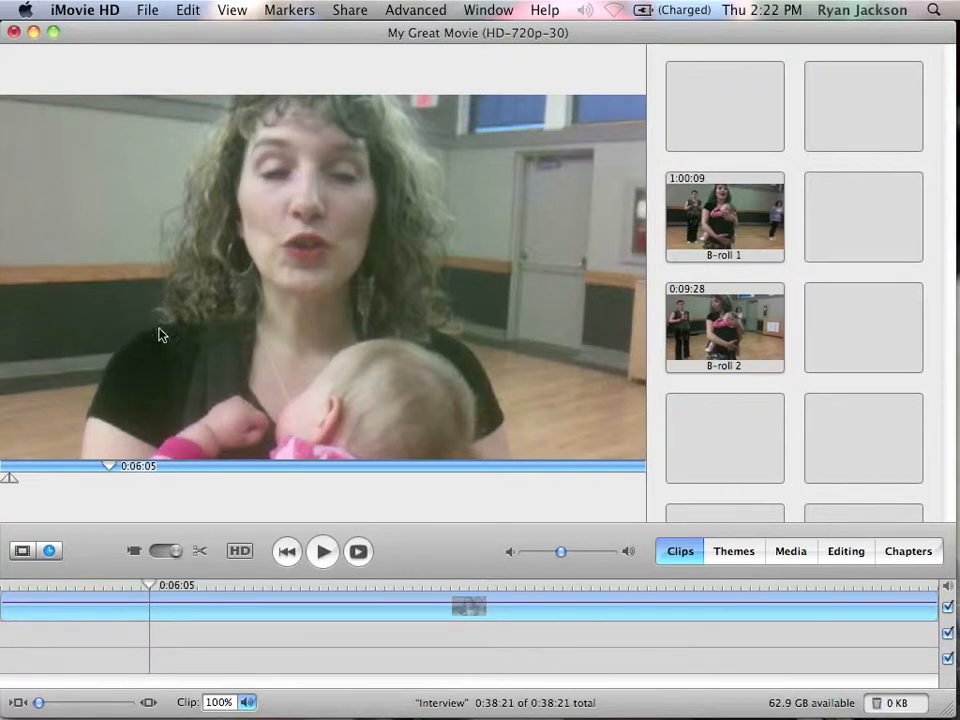
pyautogui.click(236, 10)
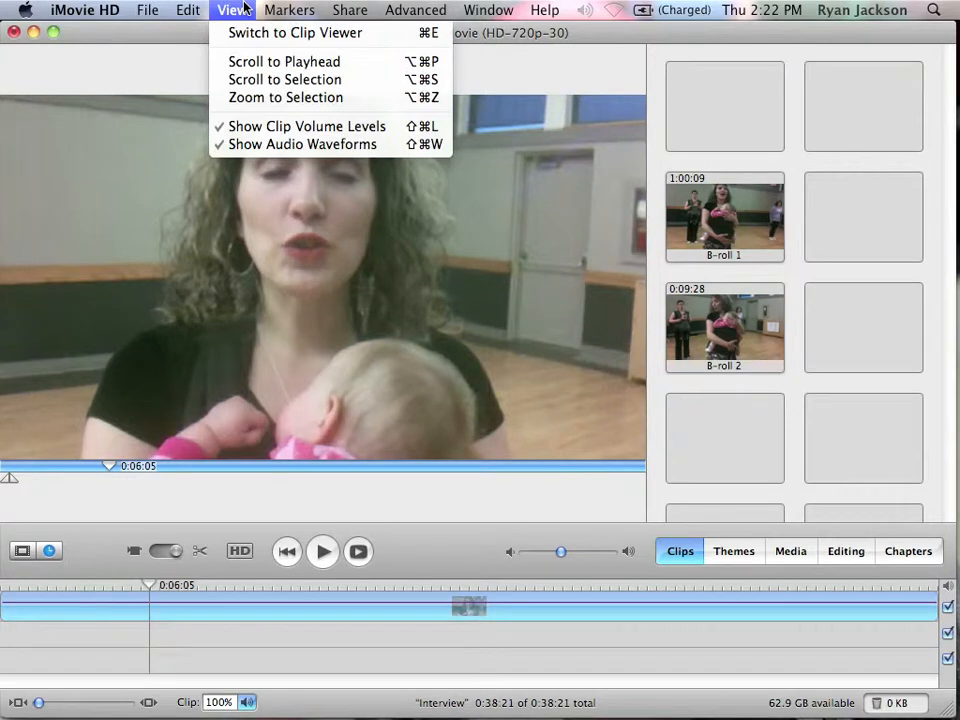
pyautogui.click(299, 126)
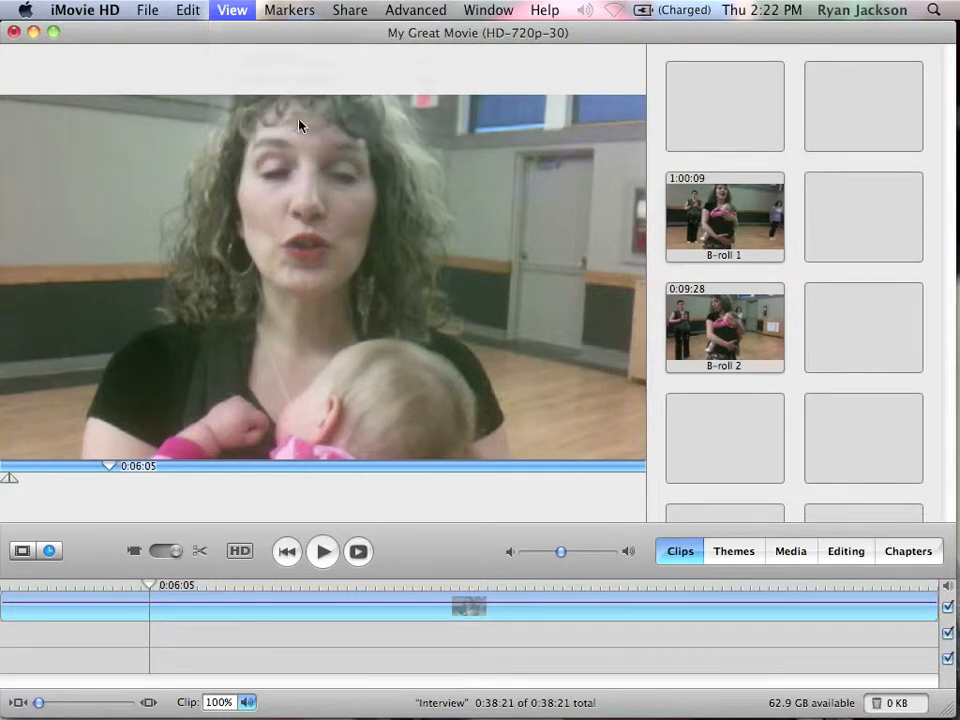
# - Trim the start of the Interview clip to the 0:00:28 mark and play its new opening
pyautogui.moveTo(130, 591); pyautogui.dragTo(24, 597)
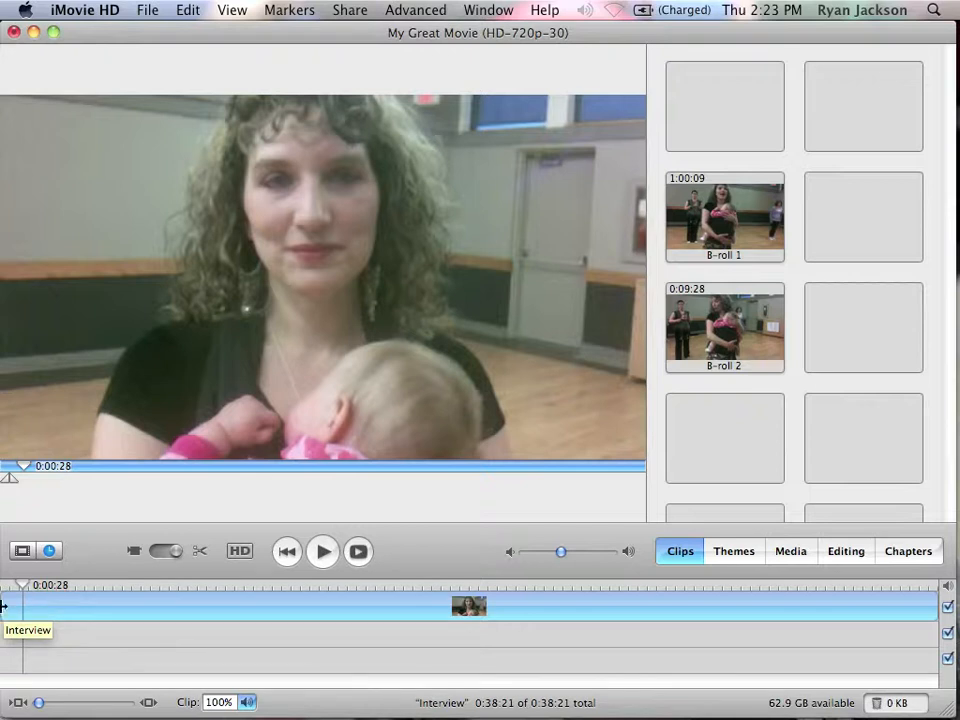
pyautogui.moveTo(4, 606); pyautogui.dragTo(21, 604)
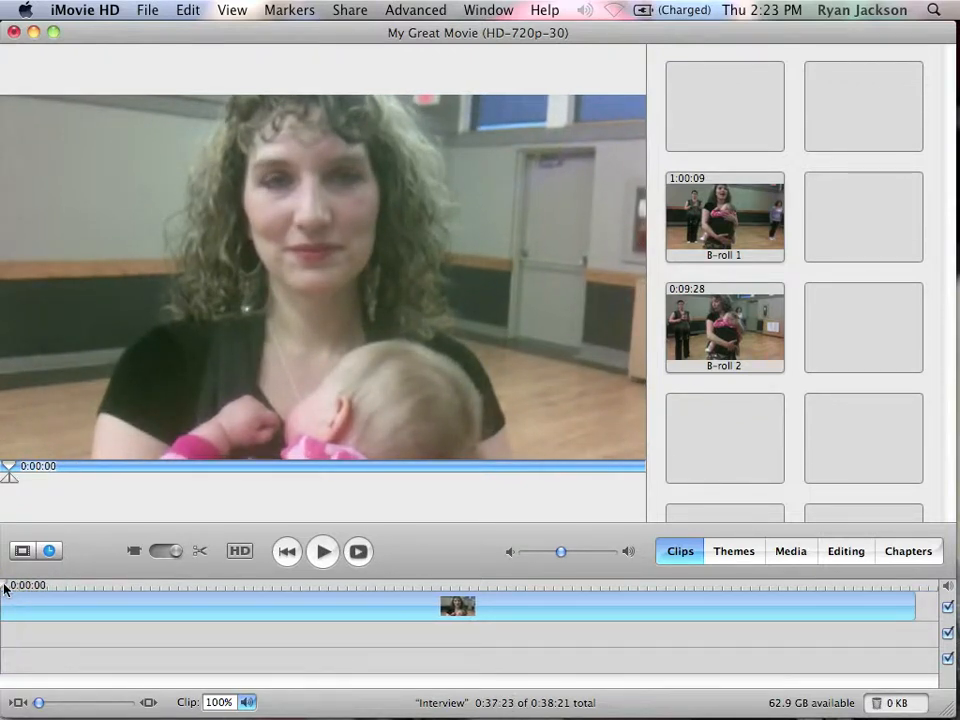
pyautogui.click(322, 551)
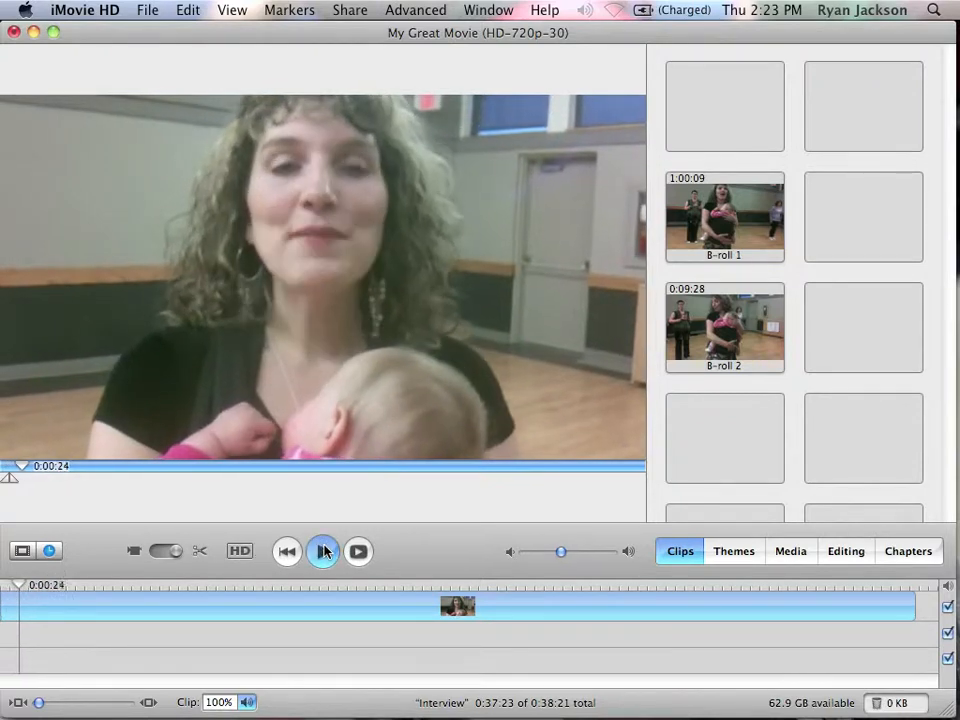
pyautogui.click(322, 551)
# - Trim the end of the Interview clip back to 0:31:22 and review the clip's opening
pyautogui.moveTo(44, 589); pyautogui.dragTo(771, 591)
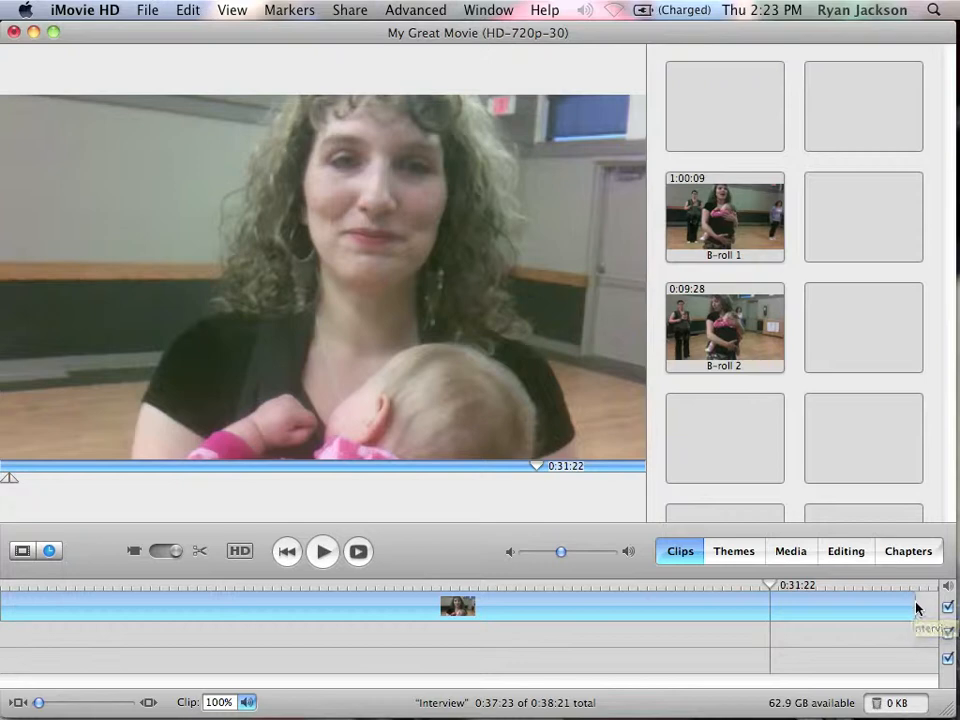
pyautogui.moveTo(909, 606); pyautogui.dragTo(843, 584)
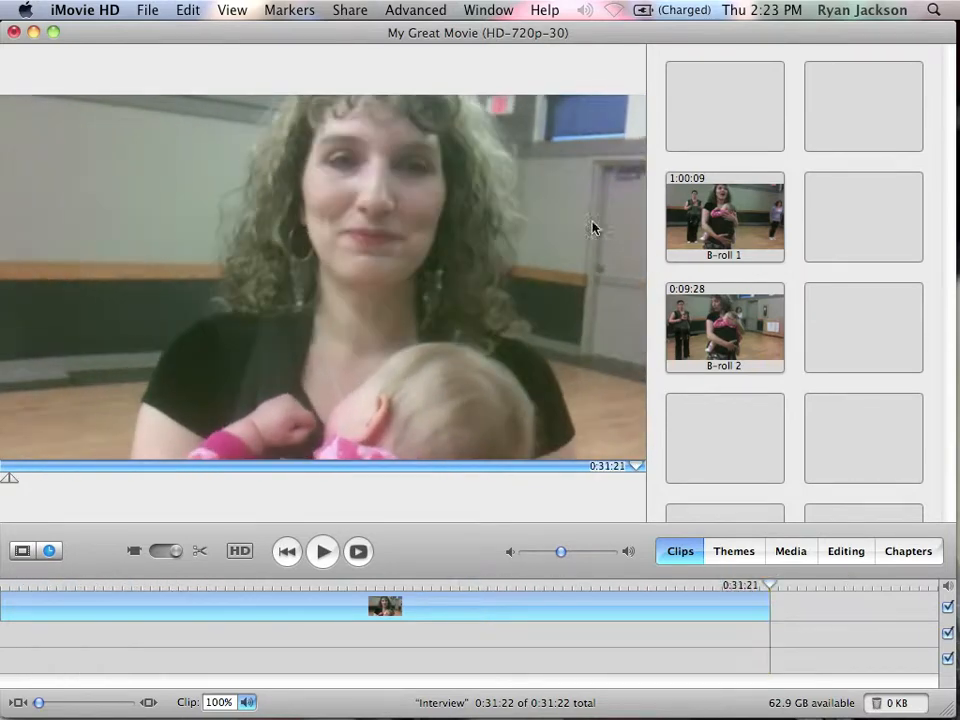
pyautogui.moveTo(765, 588); pyautogui.dragTo(2, 596)
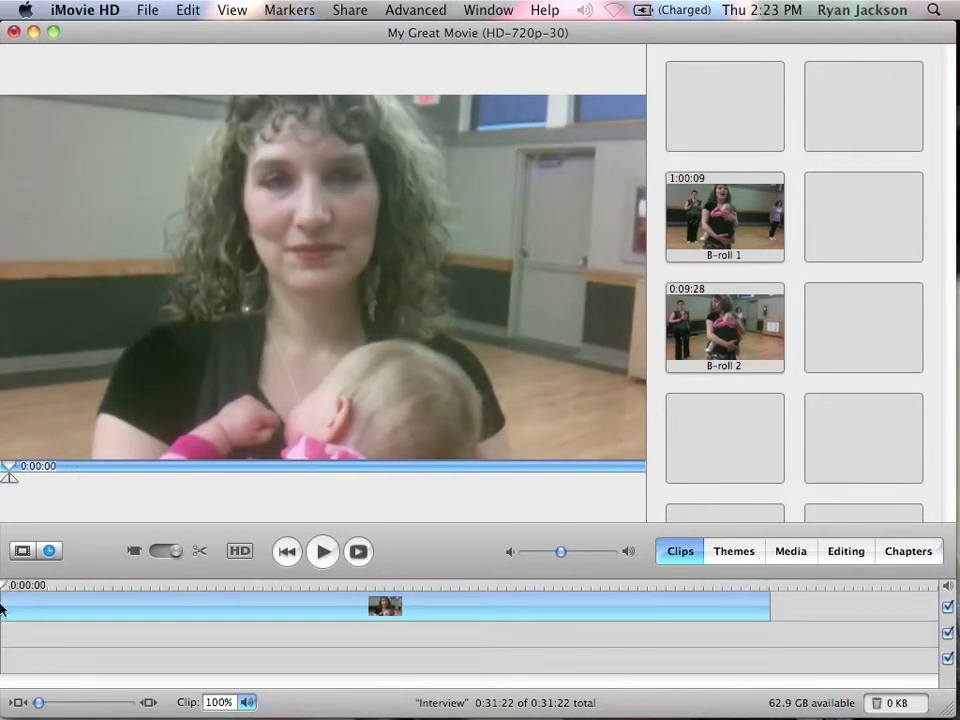
pyautogui.moveTo(3, 587); pyautogui.dragTo(128, 584)
# - Split the B-roll 1 clip into two at 0:23:04
pyautogui.click(711, 241)
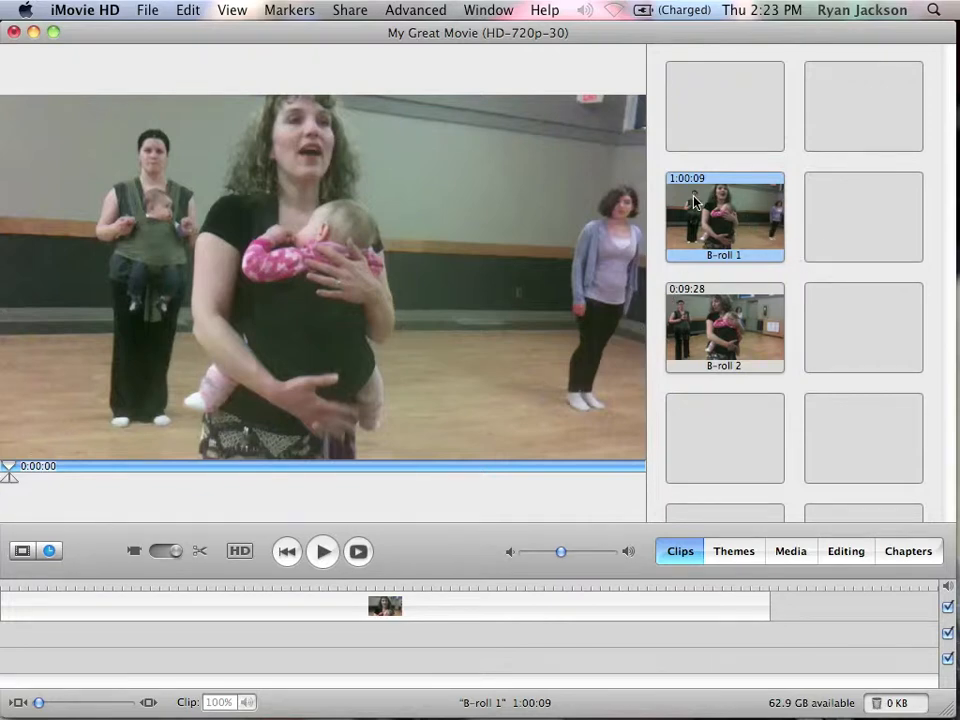
pyautogui.moveTo(10, 472); pyautogui.dragTo(251, 474)
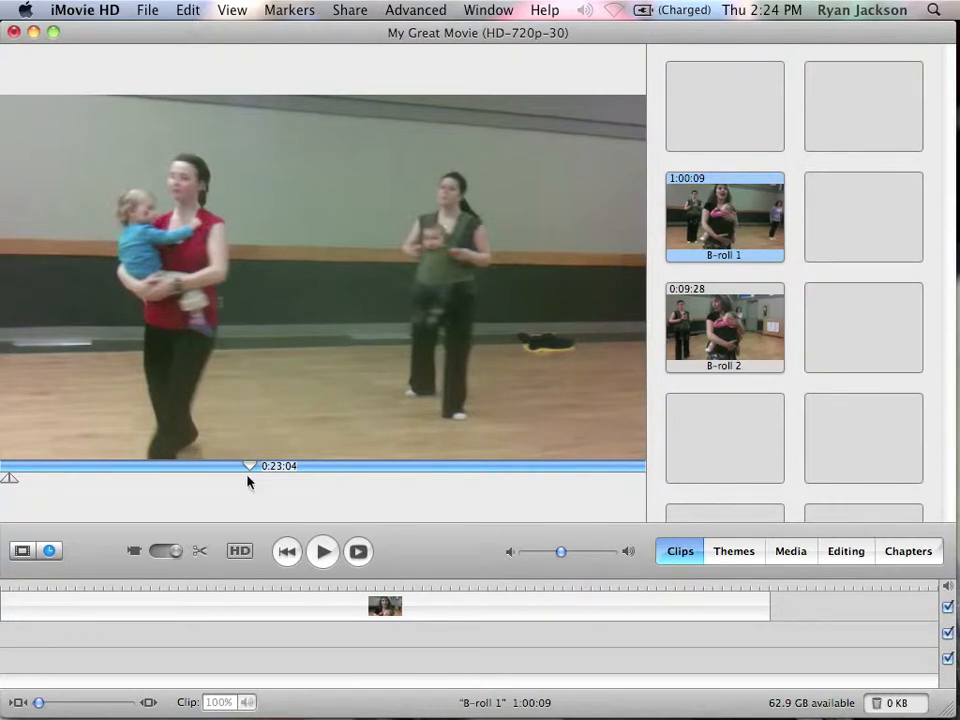
pyautogui.click(188, 9)
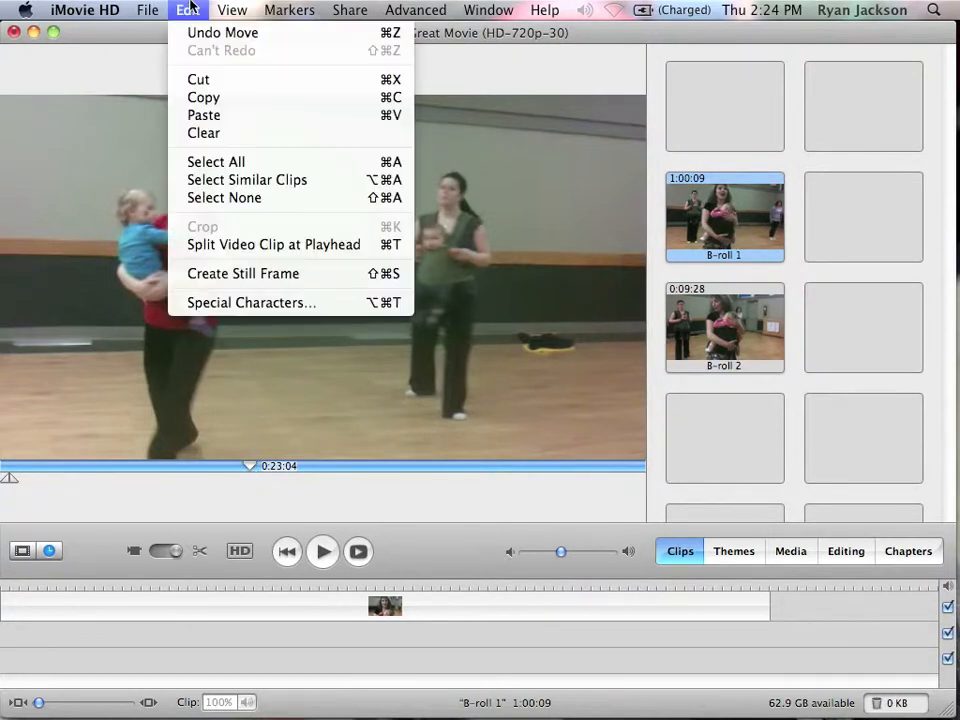
pyautogui.click(222, 245)
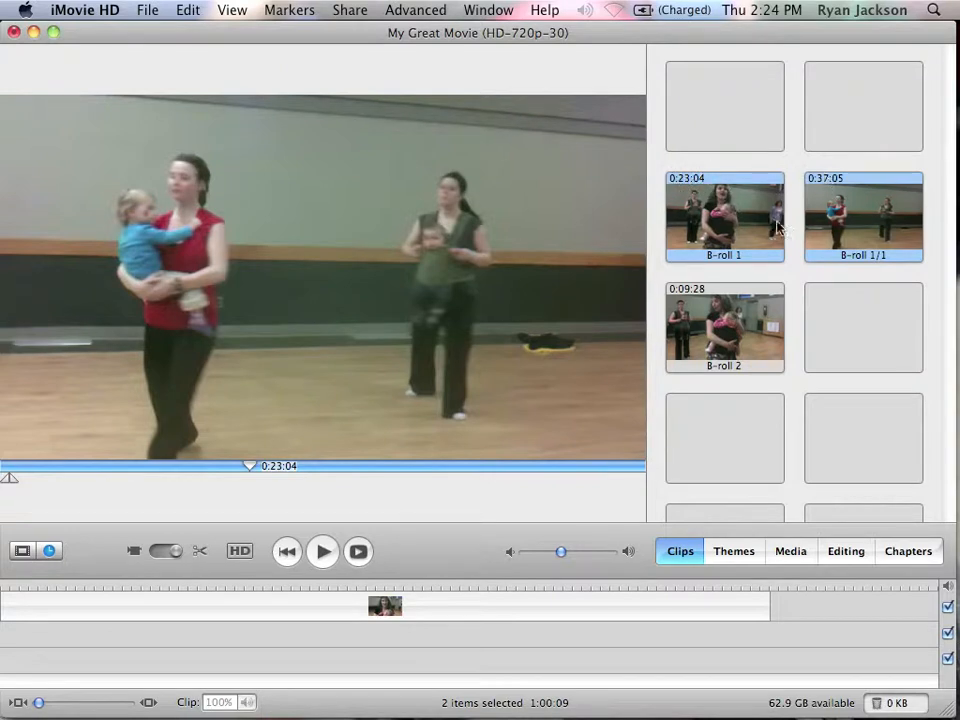
# - Crop the first part of B-roll 1 to its opening 0:09:24
pyautogui.click(741, 114)
pyautogui.click(725, 215)
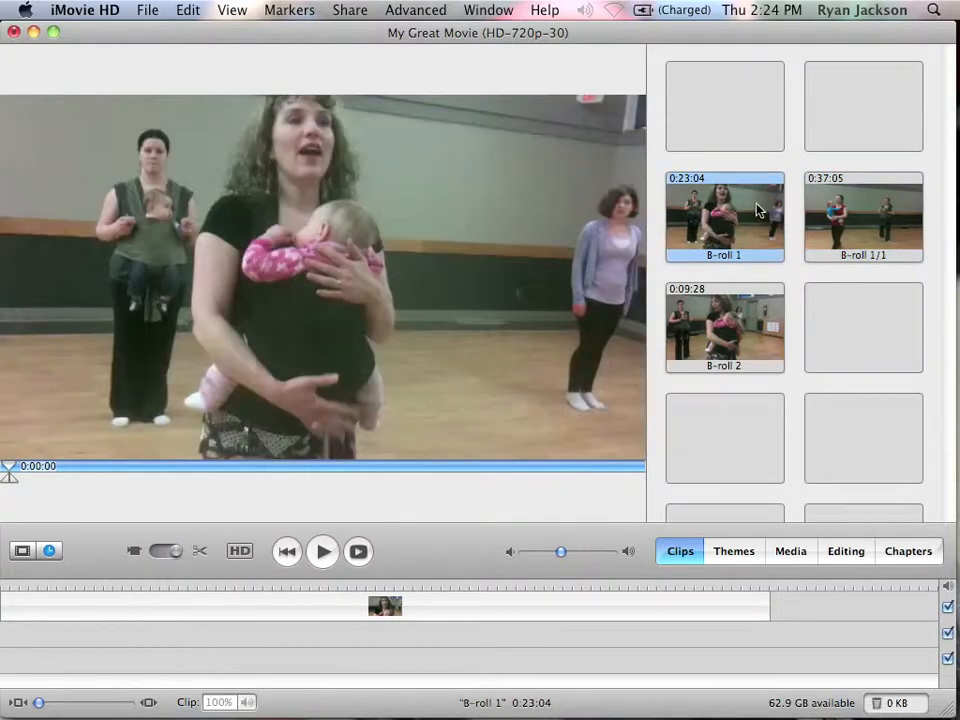
pyautogui.moveTo(10, 483)
pyautogui.mouseDown()
pyautogui.moveTo(4, 489)
pyautogui.moveTo(141, 476)
pyautogui.moveTo(5, 476)
pyautogui.moveTo(210, 471)
pyautogui.moveTo(66, 464)
pyautogui.moveTo(278, 456)
pyautogui.mouseUp()
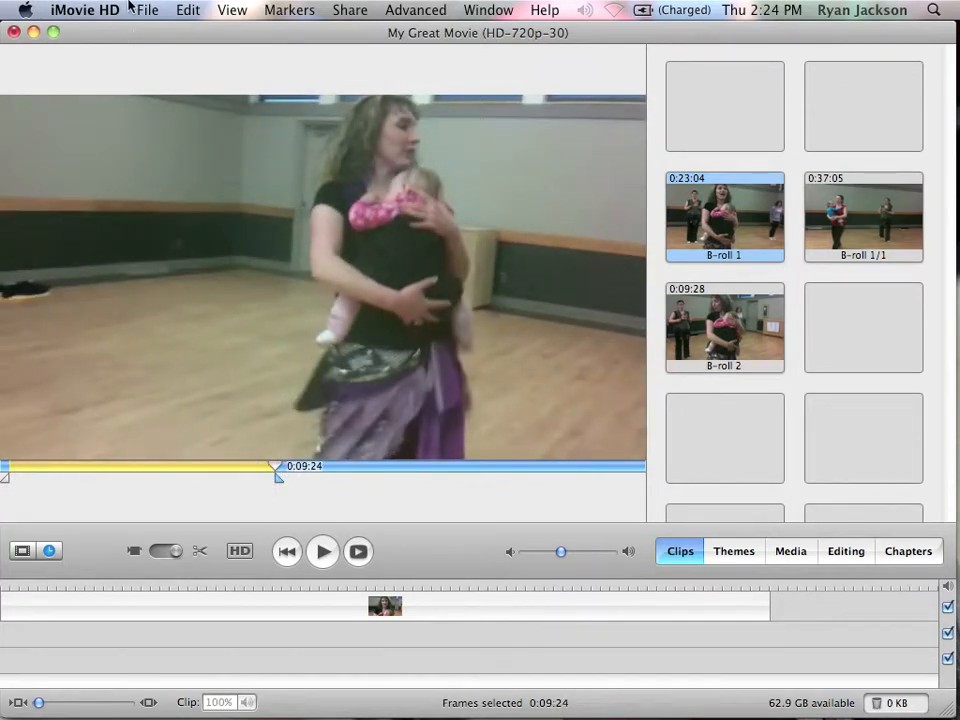
pyautogui.click(190, 9)
pyautogui.click(224, 226)
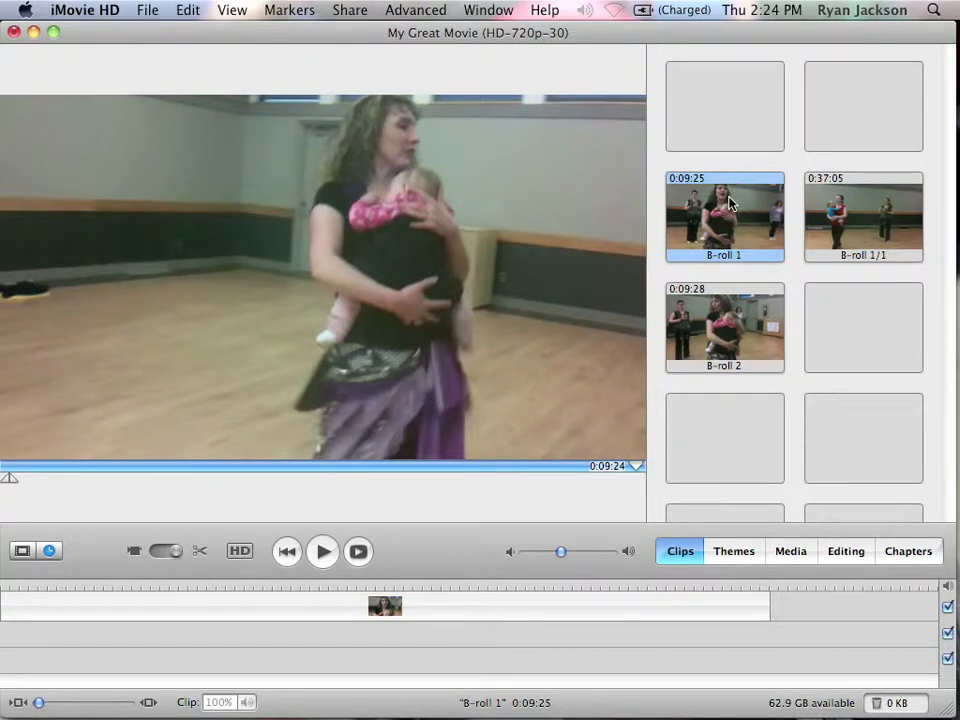
# - Scrub through the opening of Interview in the timeline and copy the cropped B-roll 1 clip
pyautogui.moveTo(725, 203)
pyautogui.mouseDown()
pyautogui.moveTo(765, 405)
pyautogui.moveTo(488, 540)
pyautogui.moveTo(320, 600)
pyautogui.moveTo(120, 600)
pyautogui.moveTo(171, 589)
pyautogui.moveTo(703, 197)
pyautogui.moveTo(254, 640)
pyautogui.moveTo(168, 604)
pyautogui.moveTo(28, 601)
pyautogui.moveTo(870, 600)
pyautogui.moveTo(240, 588)
pyautogui.moveTo(307, 596)
pyautogui.moveTo(728, 203)
pyautogui.mouseUp()
pyautogui.moveTo(36, 587); pyautogui.dragTo(72, 586)
pyautogui.moveTo(87, 583); pyautogui.dragTo(118, 585)
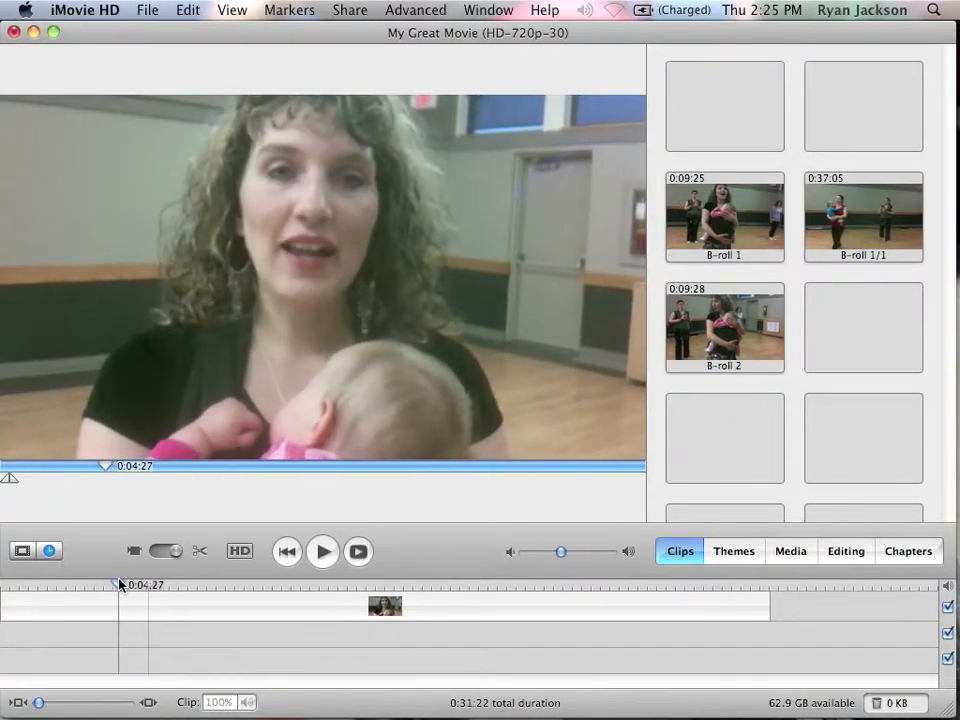
pyautogui.click(700, 207)
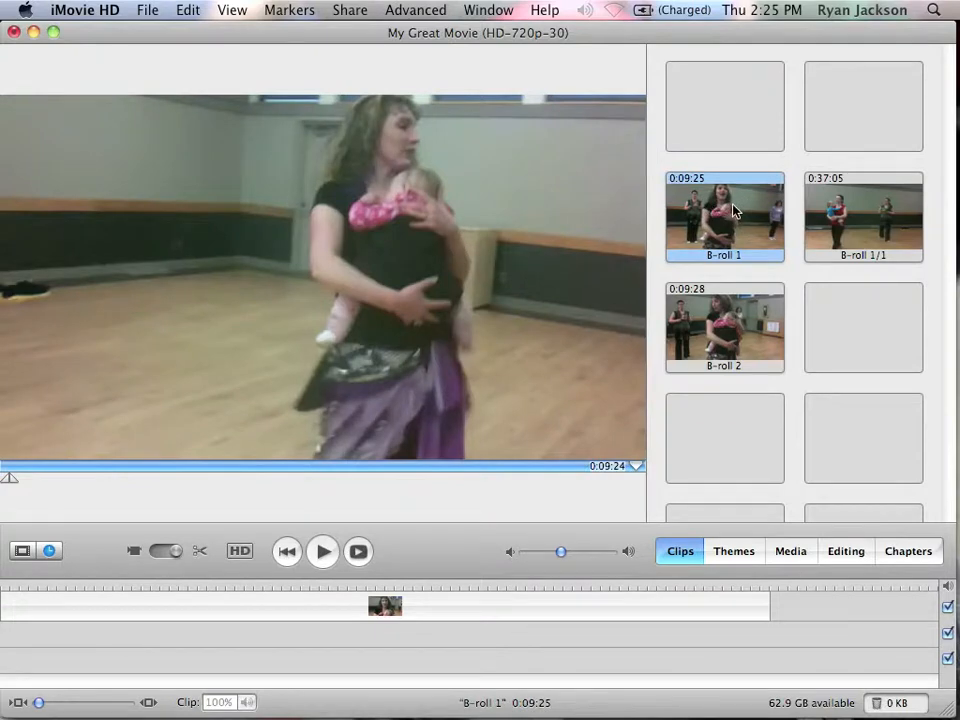
pyautogui.rightClick(712, 202)
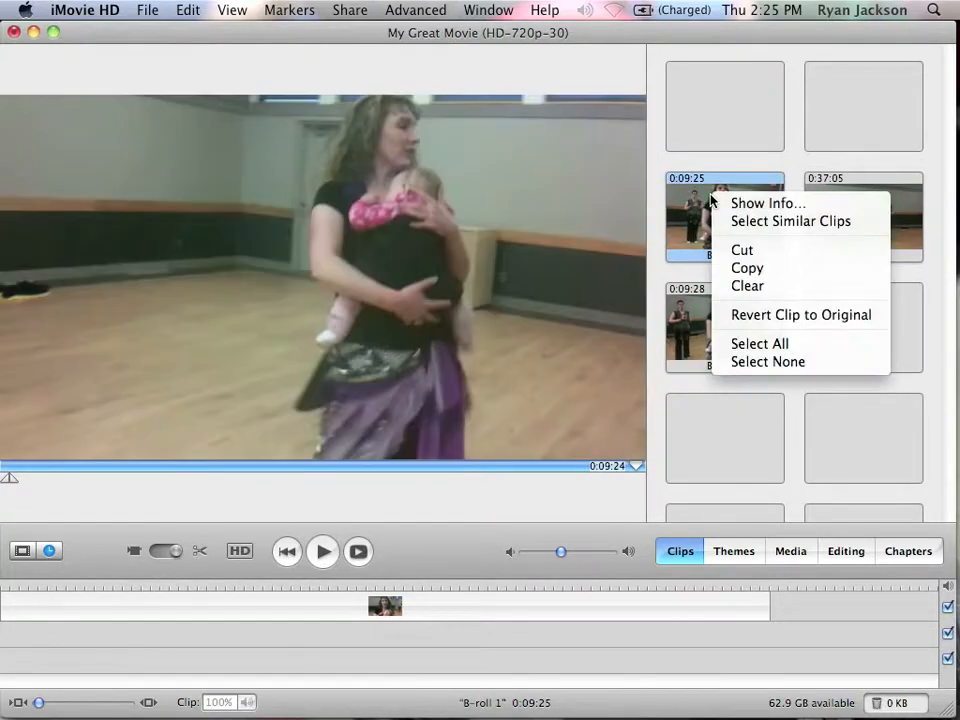
pyautogui.click(750, 268)
# - Paste the copied B-roll 1 over the Interview video at 0:03:28, keeping the interview audio underneath
pyautogui.moveTo(33, 596); pyautogui.dragTo(95, 585)
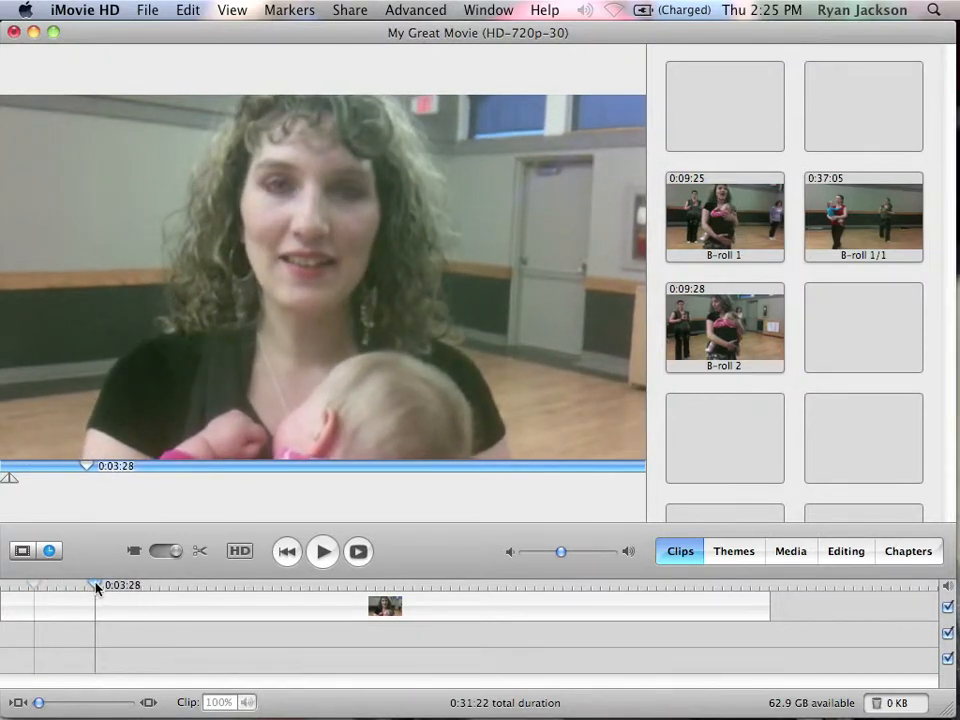
pyautogui.click(430, 9)
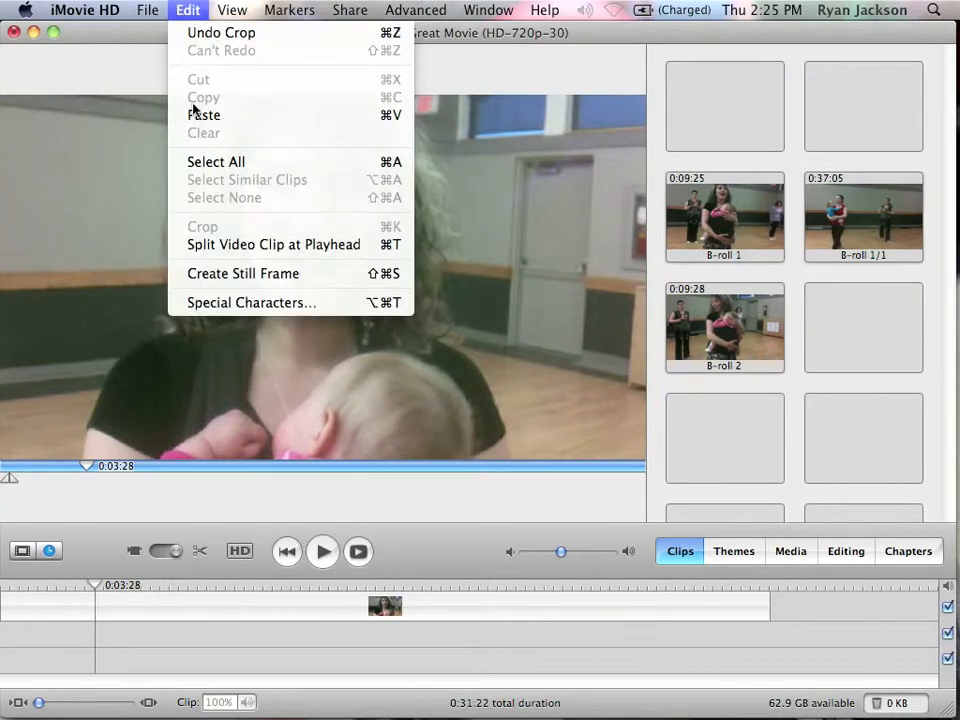
pyautogui.click(200, 32)
pyautogui.click(395, 8)
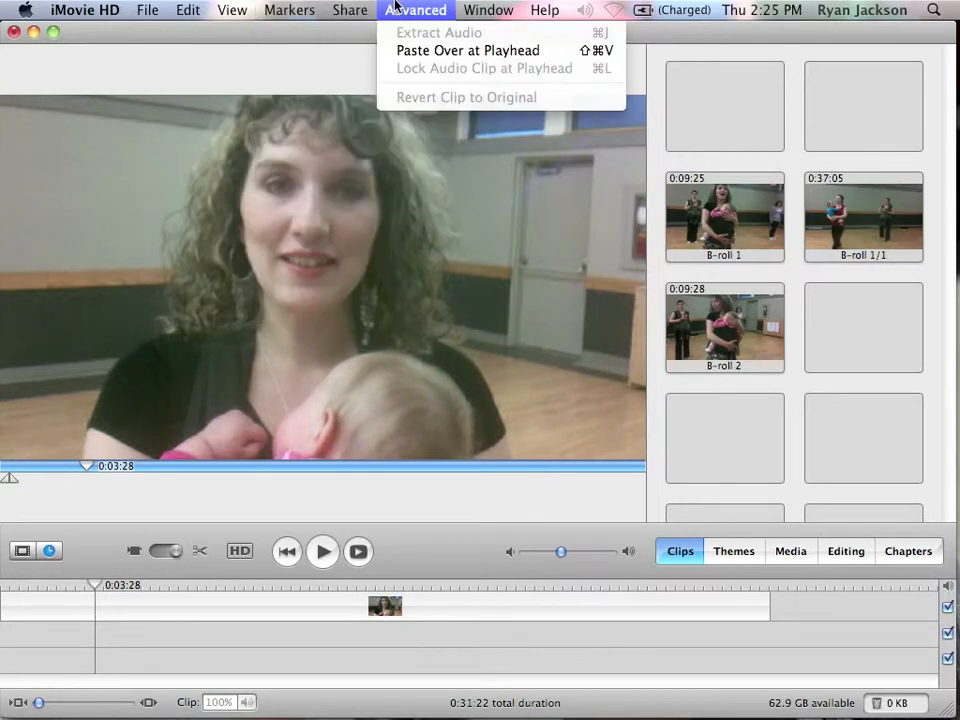
pyautogui.click(410, 60)
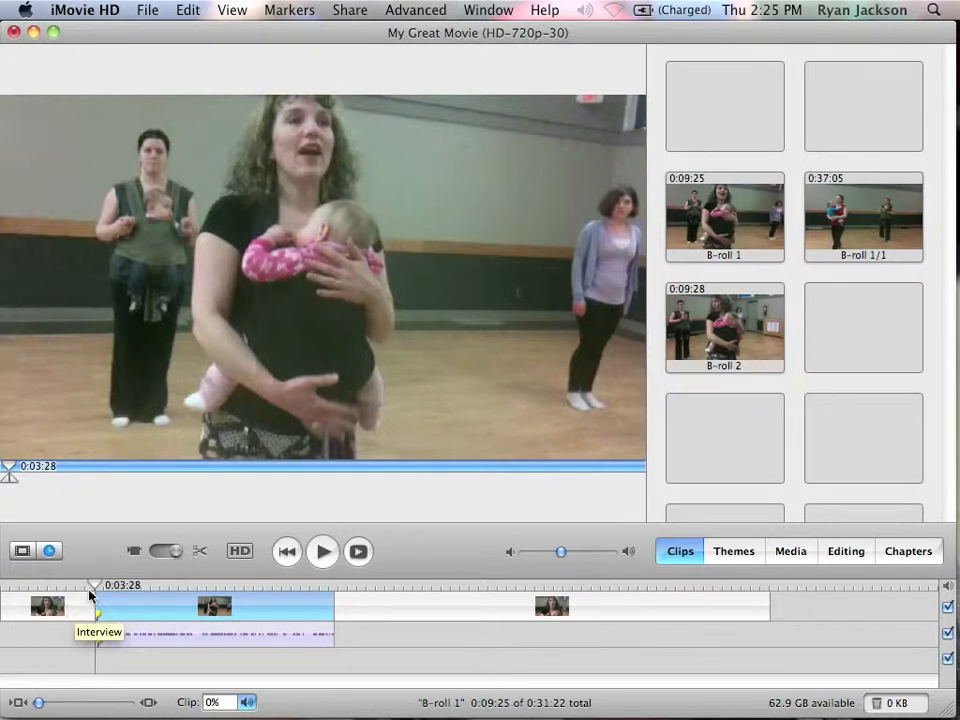
# - Review the pasted-over B-roll in the timeline and check the Interview clip and its separate audio segment
pyautogui.moveTo(65, 586); pyautogui.dragTo(422, 598)
pyautogui.click(172, 614)
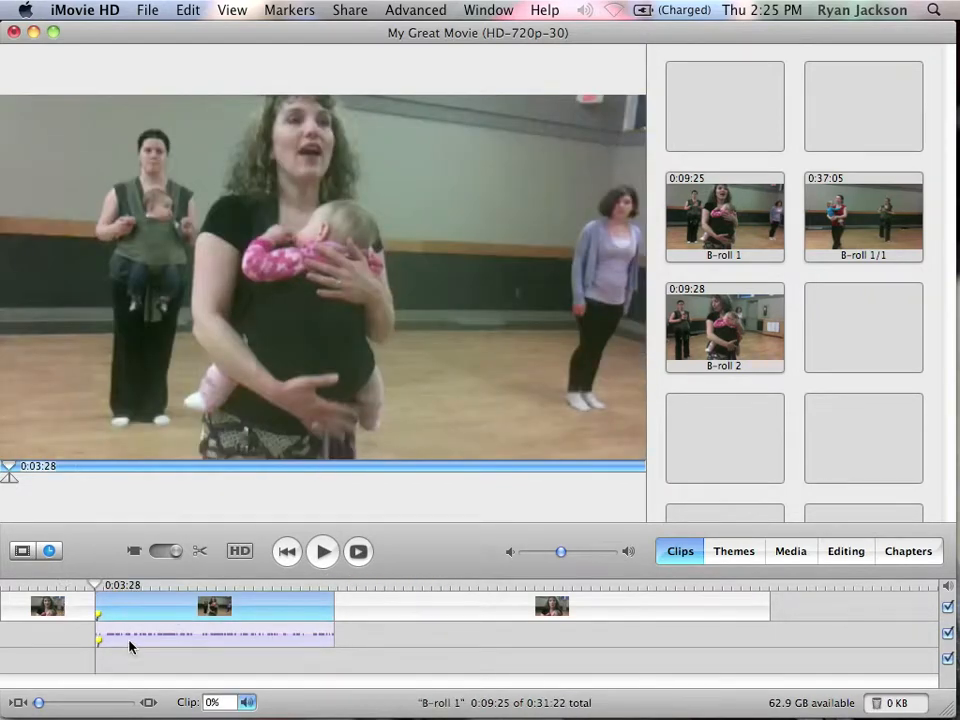
pyautogui.click(51, 609)
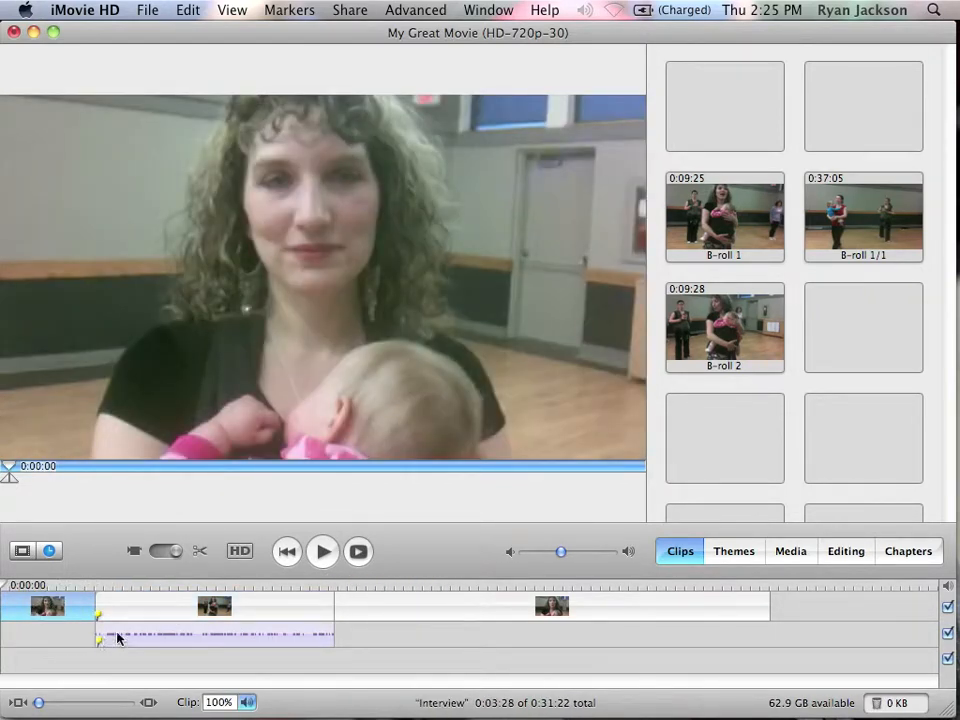
pyautogui.click(256, 635)
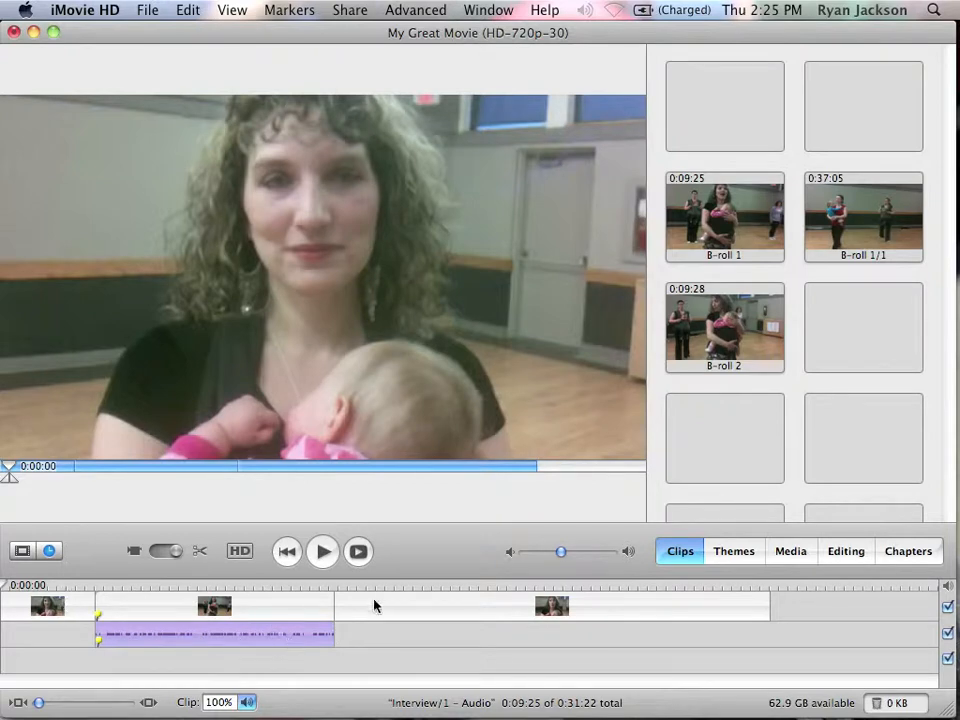
pyautogui.moveTo(58, 584); pyautogui.dragTo(431, 615)
# - Crop the B-roll 1/1 clip to the section from 0:25:07 to 0:34:15
pyautogui.click(863, 216)
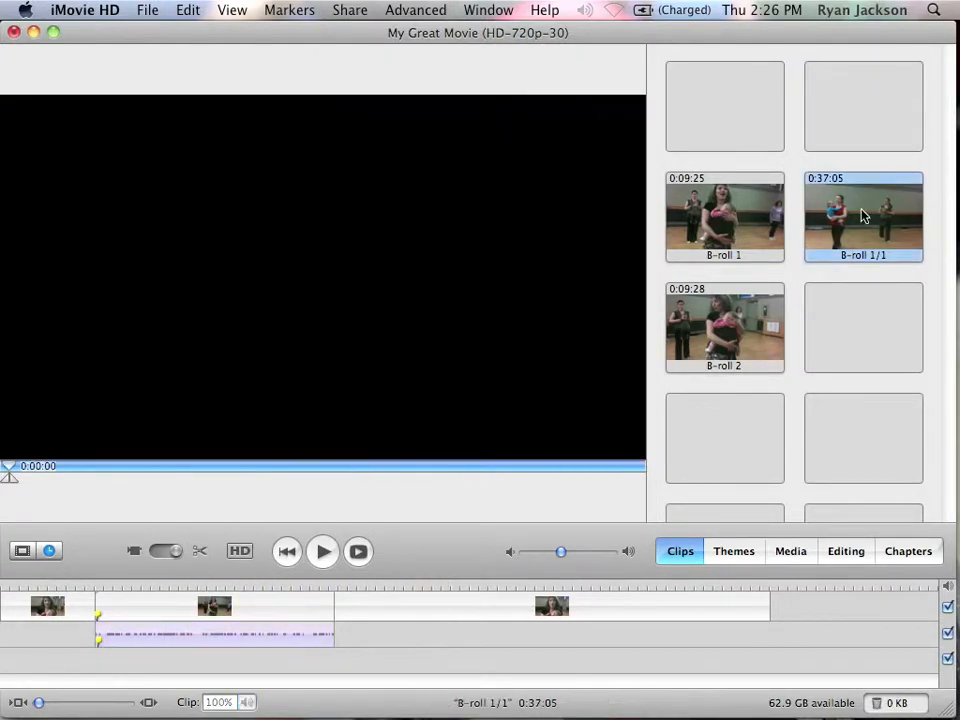
pyautogui.moveTo(7, 472); pyautogui.dragTo(594, 441)
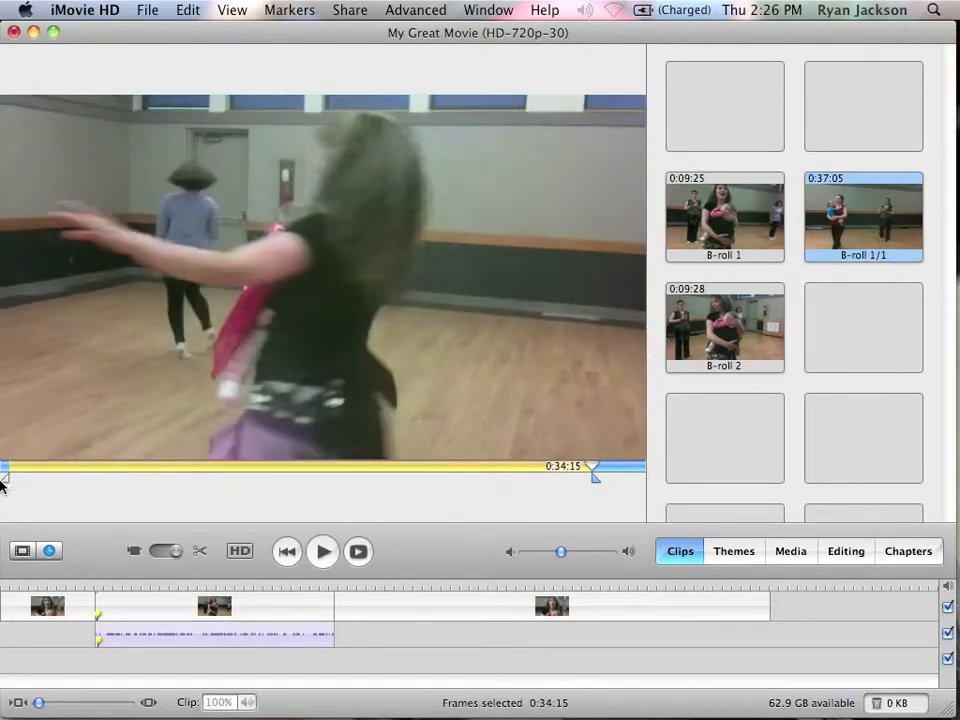
pyautogui.moveTo(11, 483)
pyautogui.mouseDown()
pyautogui.moveTo(403, 452)
pyautogui.moveTo(491, 461)
pyautogui.moveTo(434, 478)
pyautogui.mouseUp()
pyautogui.click(188, 10)
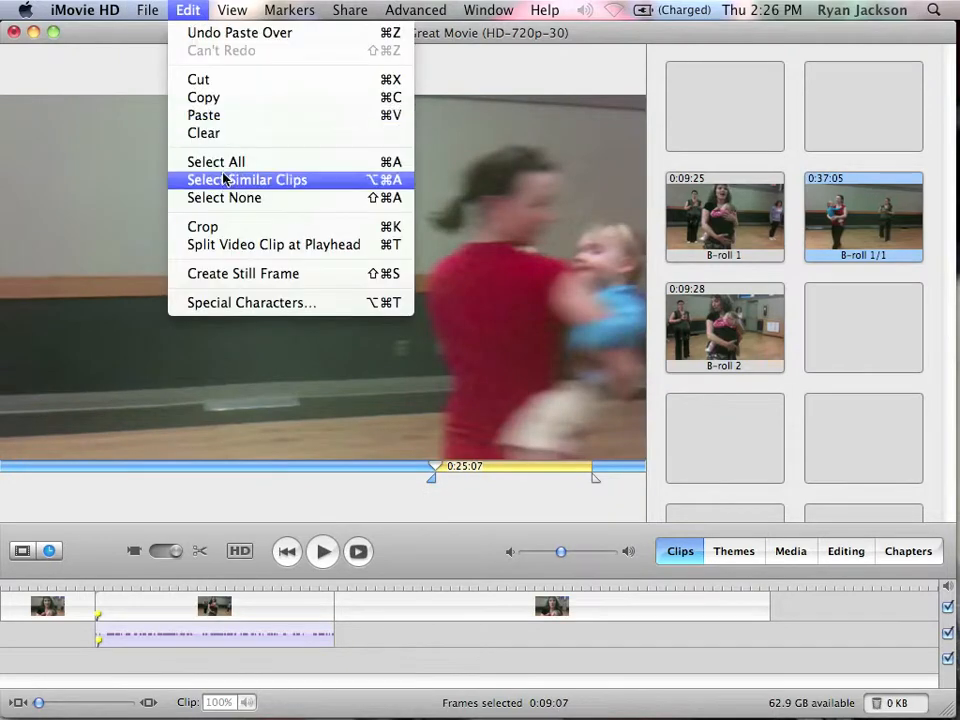
pyautogui.click(230, 234)
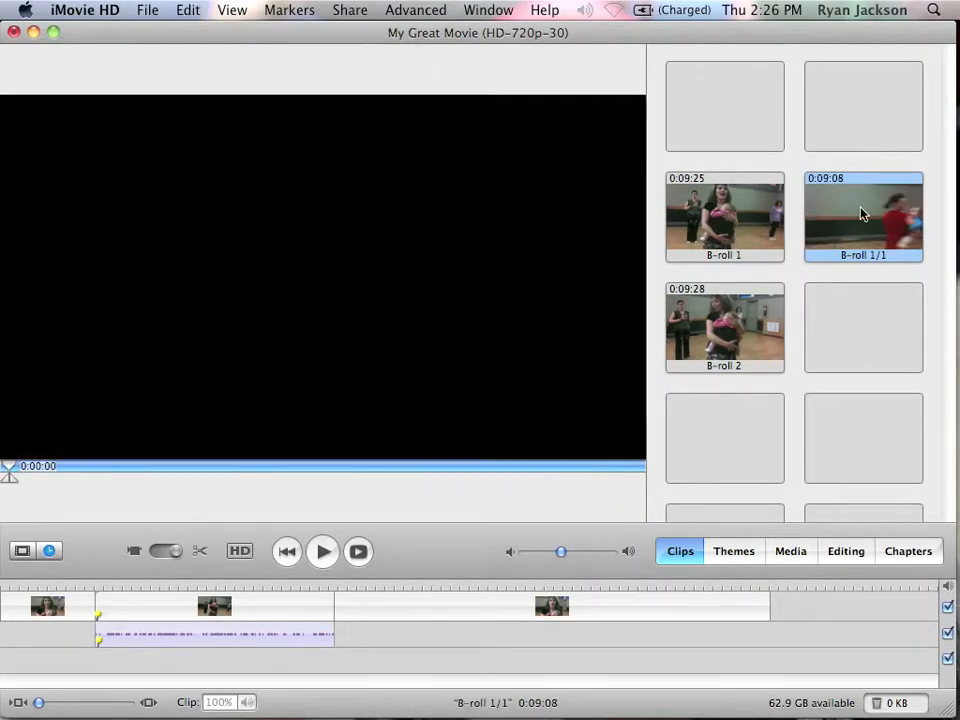
# - Copy the cropped B-roll 1/1, paste it over the Interview video at 0:18:16 with the interview audio kept, and review the timeline
pyautogui.rightClick(864, 210)
pyautogui.click(818, 288)
pyautogui.click(440, 590)
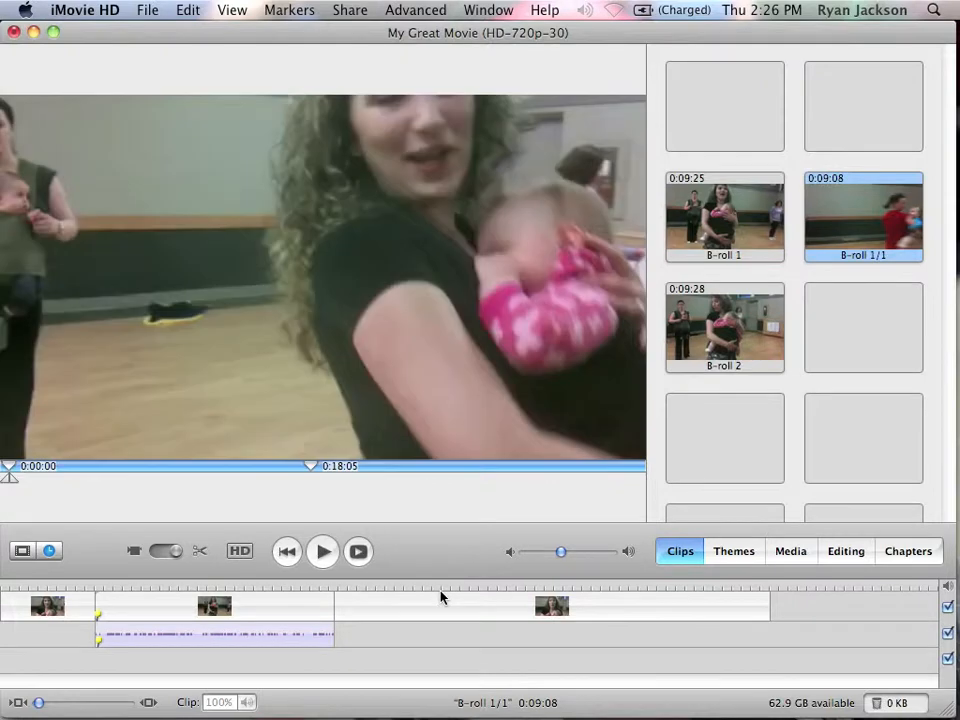
pyautogui.click(448, 589)
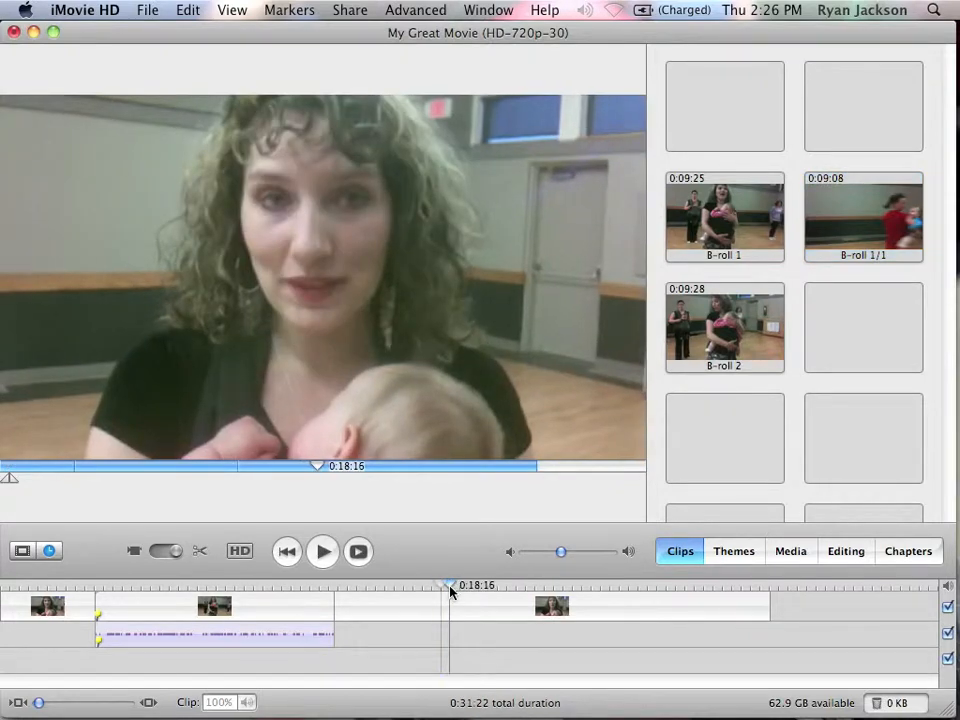
pyautogui.click(437, 8)
pyautogui.click(446, 47)
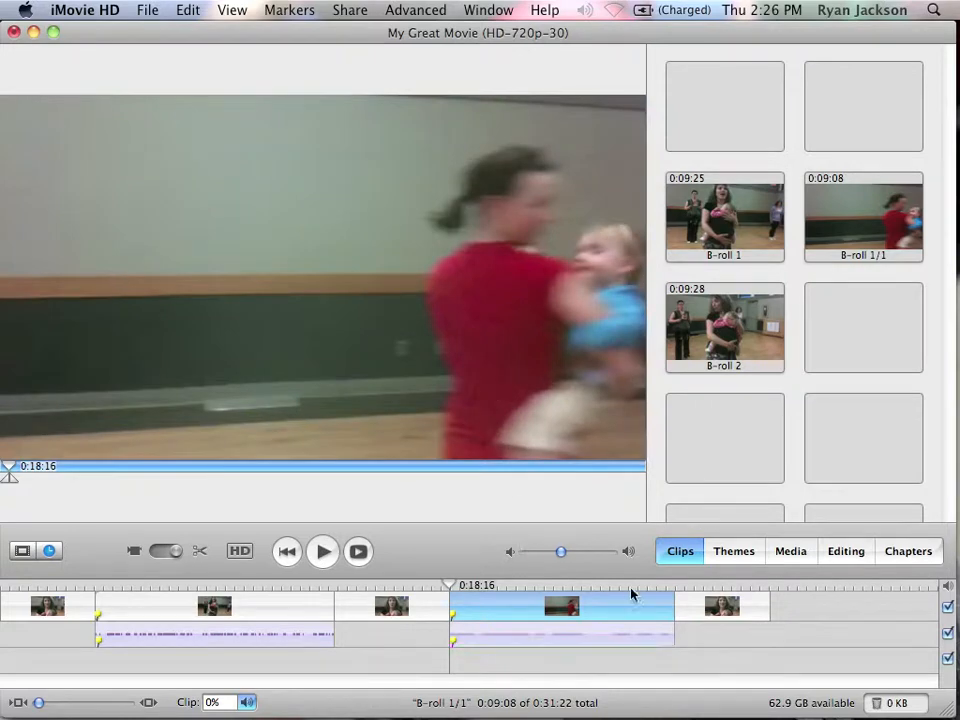
pyautogui.click(57, 587)
pyautogui.moveTo(57, 587); pyautogui.dragTo(773, 584)
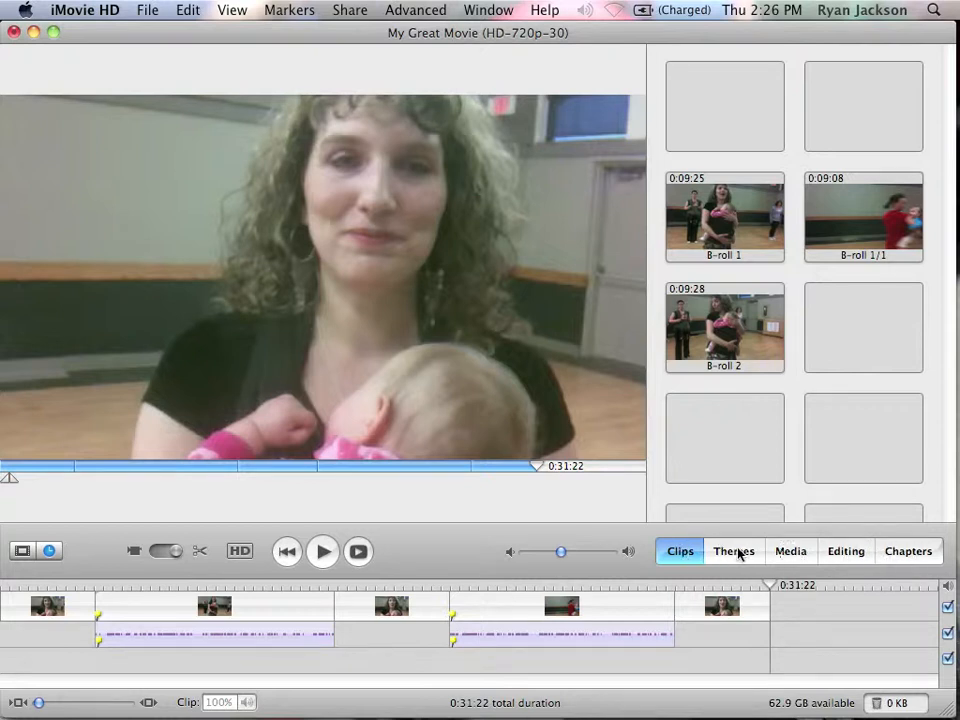
# - Show the title styles, uncover part of the desktop, and search the whole Mac in Finder for the videographer's nameplate image
pyautogui.click(845, 553)
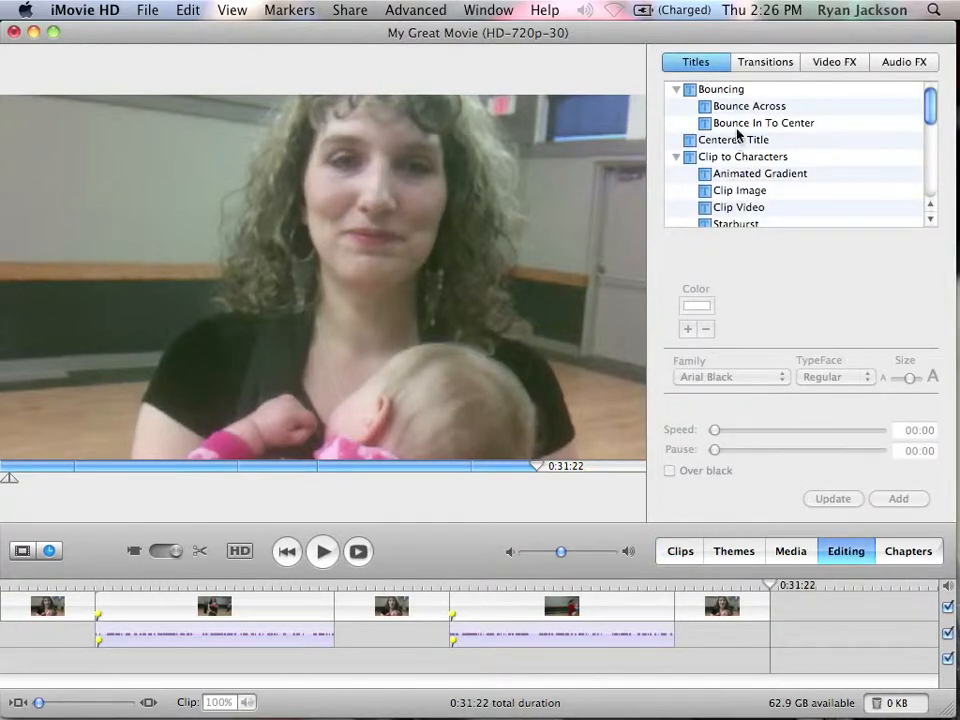
pyautogui.moveTo(757, 40); pyautogui.dragTo(553, 40)
pyautogui.click(851, 601)
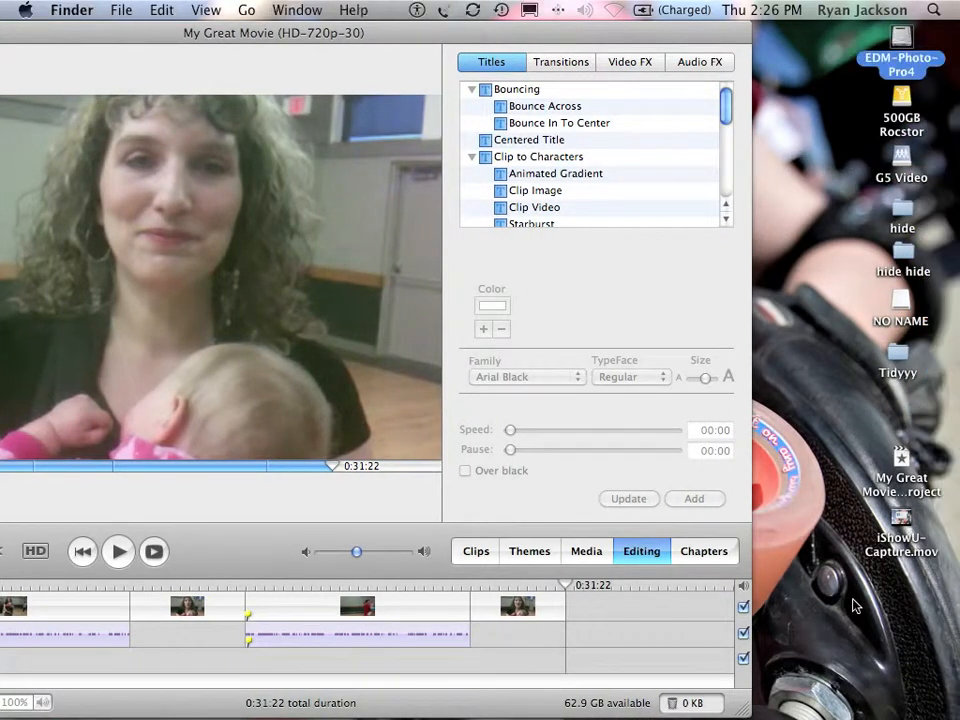
pyautogui.click(938, 11)
pyautogui.write('ishow')
pyautogui.press('BackSpace')
pyautogui.press('BackSpace')
pyautogui.press('BackSpace')
pyautogui.press('BackSpace')
pyautogui.press('BackSpace')
pyautogui.write('gav')
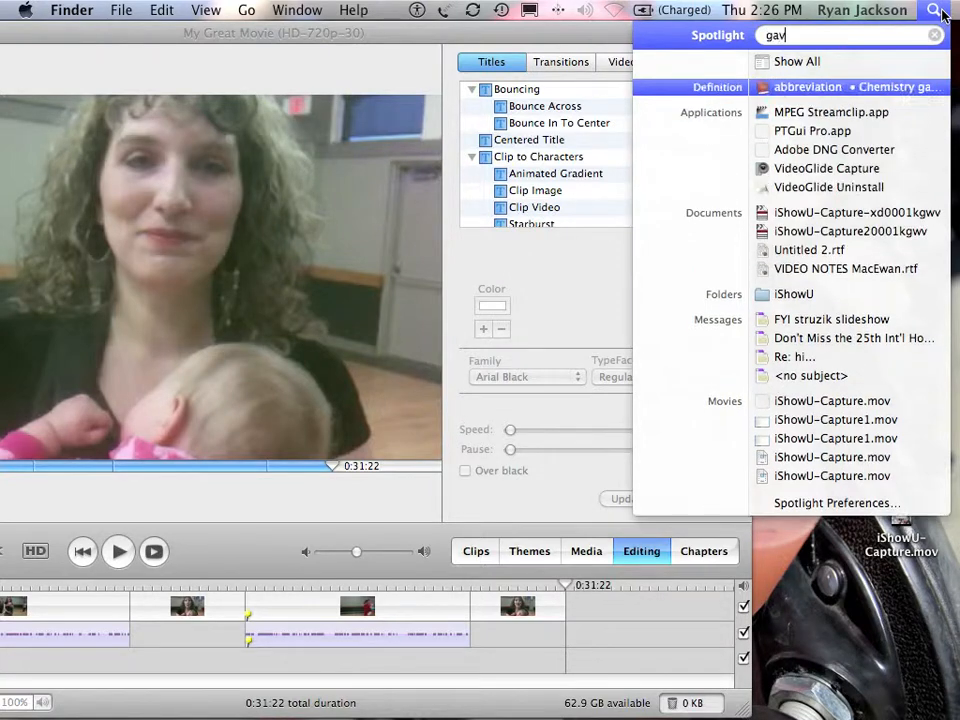
pyautogui.write(' namepla')
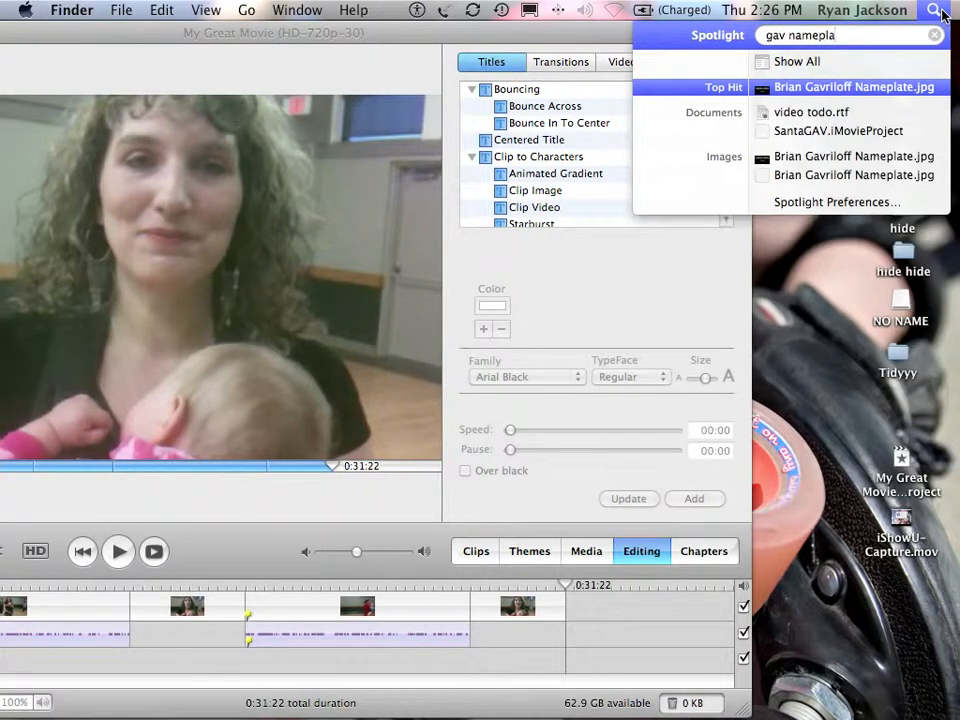
pyautogui.click(885, 62)
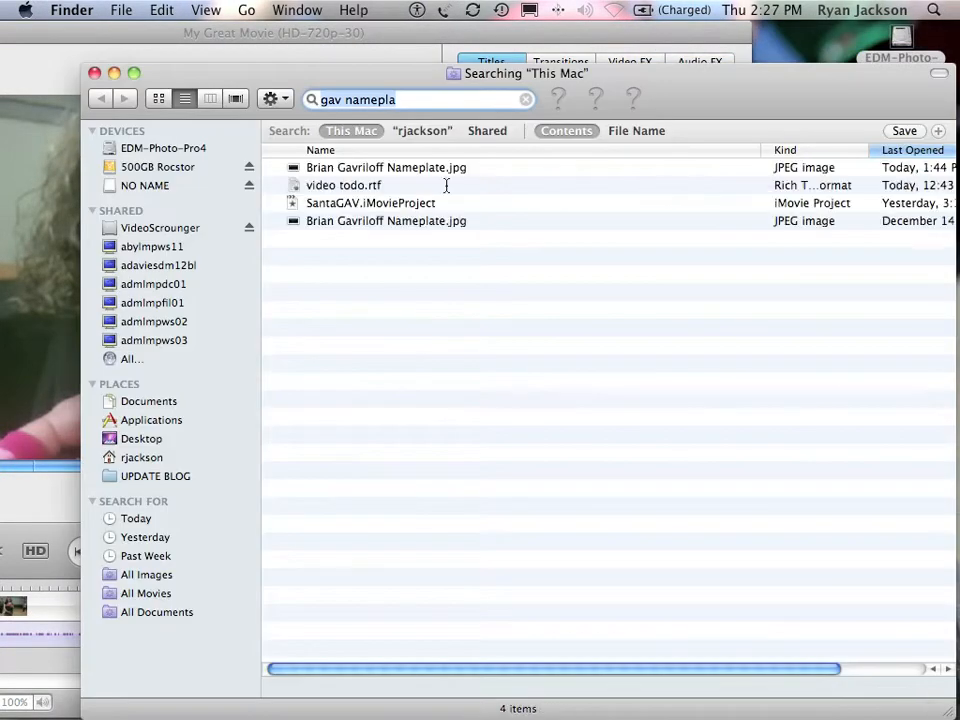
# - Add the videographer's nameplate JPEG from the Finder search results to the end of the iMovie timeline, after the last Interview clip
pyautogui.click(343, 168)
pyautogui.moveTo(296, 86); pyautogui.dragTo(857, 397)
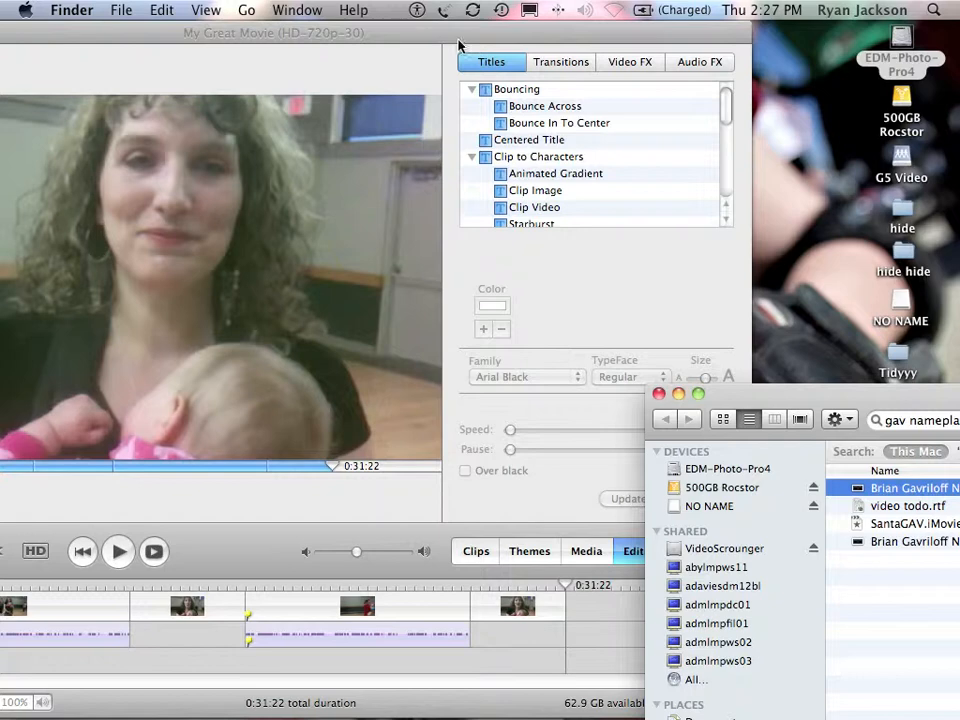
pyautogui.moveTo(427, 28); pyautogui.dragTo(477, 20)
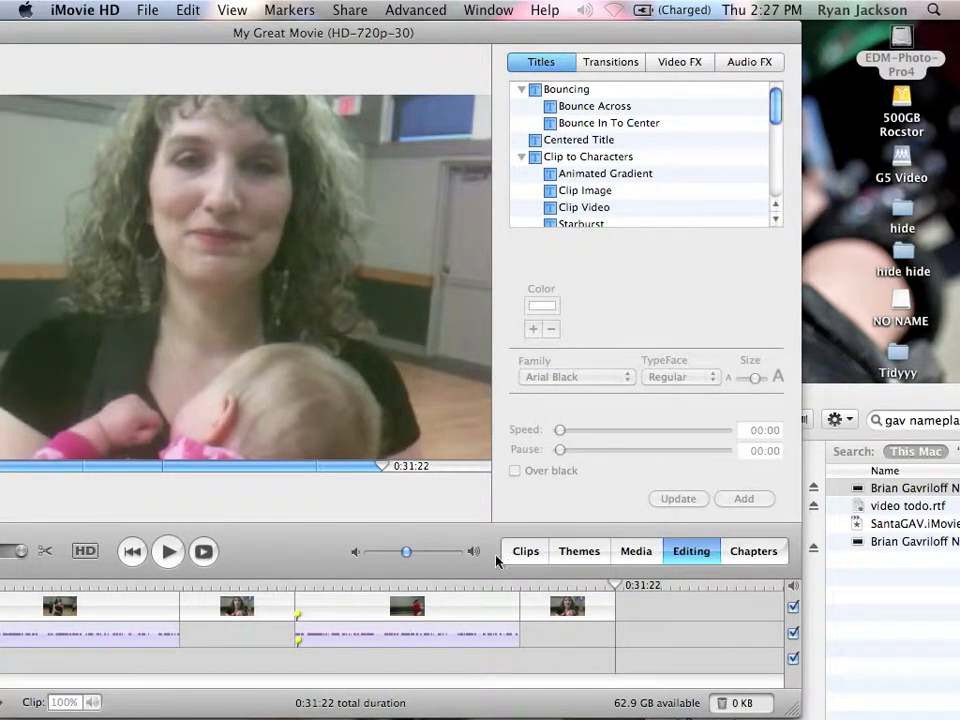
pyautogui.moveTo(920, 492); pyautogui.dragTo(677, 615)
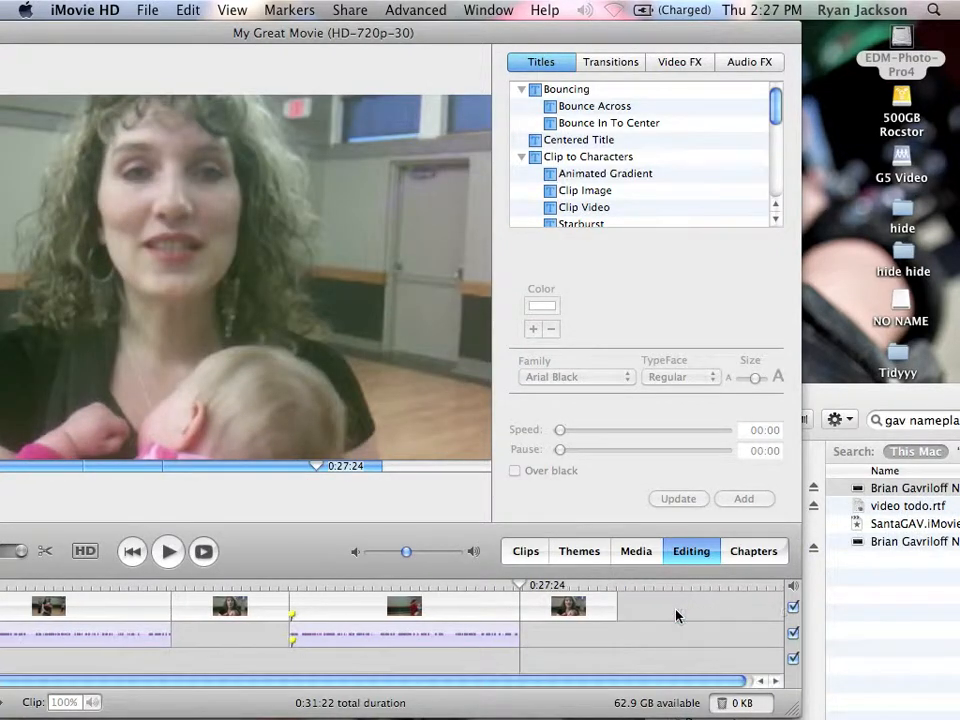
# - Review the end of the interview and the added nameplate in the timeline, bringing the project window fully back into view
pyautogui.moveTo(654, 585); pyautogui.dragTo(588, 585)
pyautogui.moveTo(460, 40); pyautogui.dragTo(530, 28)
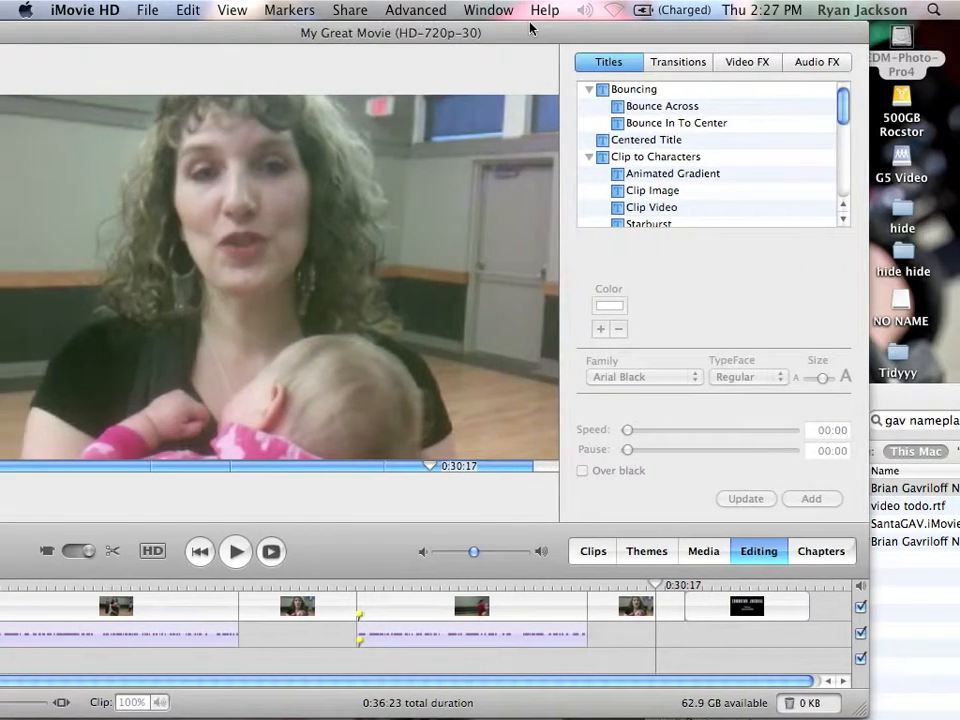
pyautogui.click(733, 587)
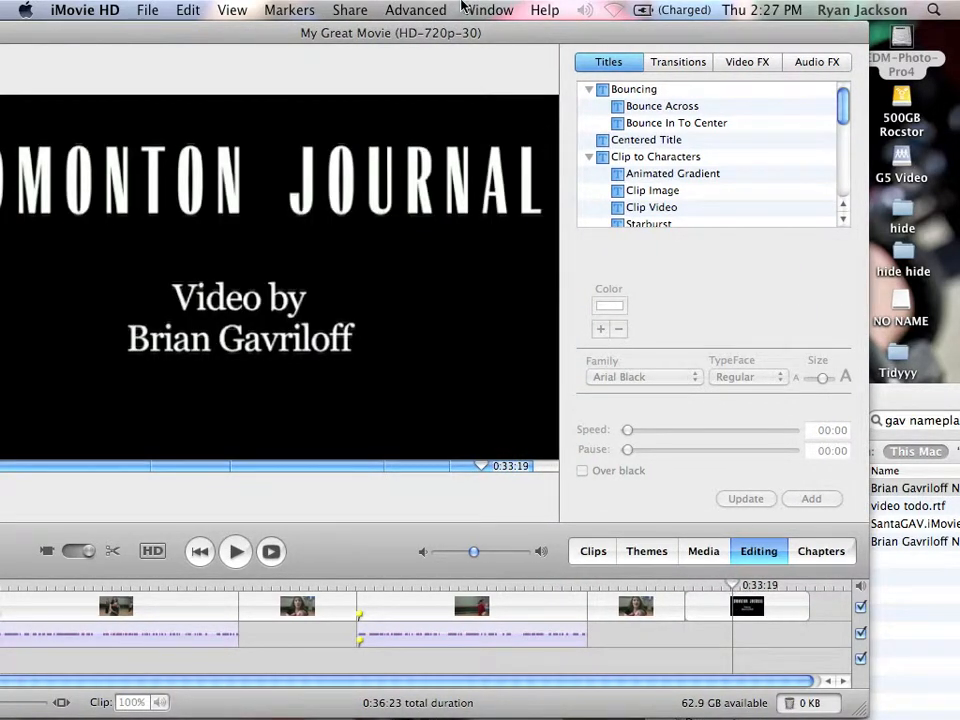
pyautogui.moveTo(463, 35); pyautogui.dragTo(502, 35)
pyautogui.moveTo(664, 587)
pyautogui.mouseDown()
pyautogui.moveTo(775, 585)
pyautogui.moveTo(679, 583)
pyautogui.moveTo(676, 592)
pyautogui.mouseUp()
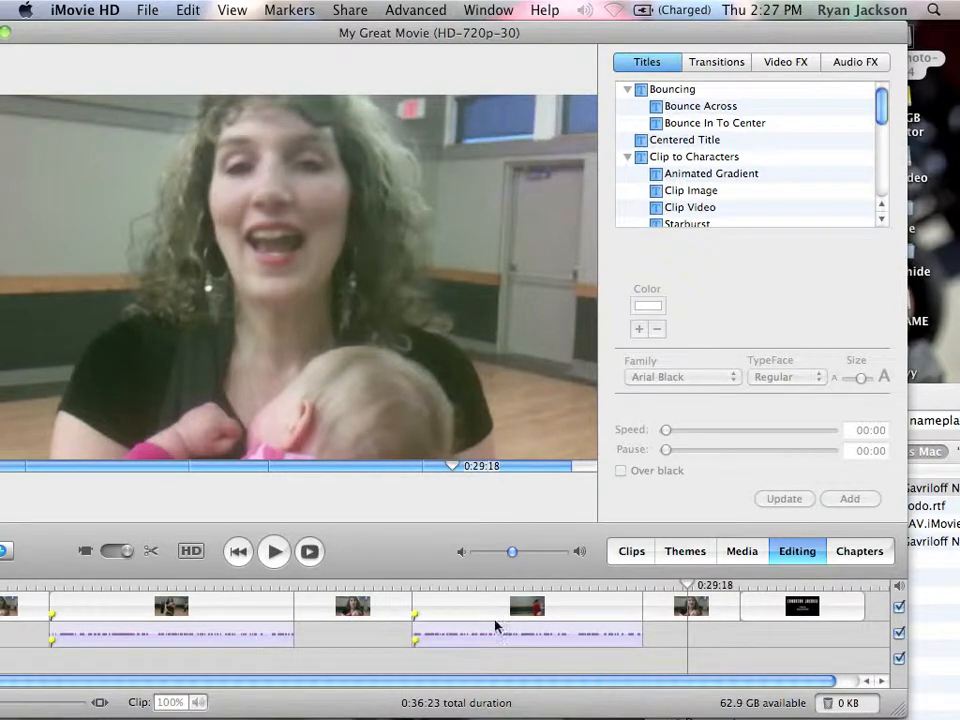
pyautogui.moveTo(385, 33); pyautogui.dragTo(438, 33)
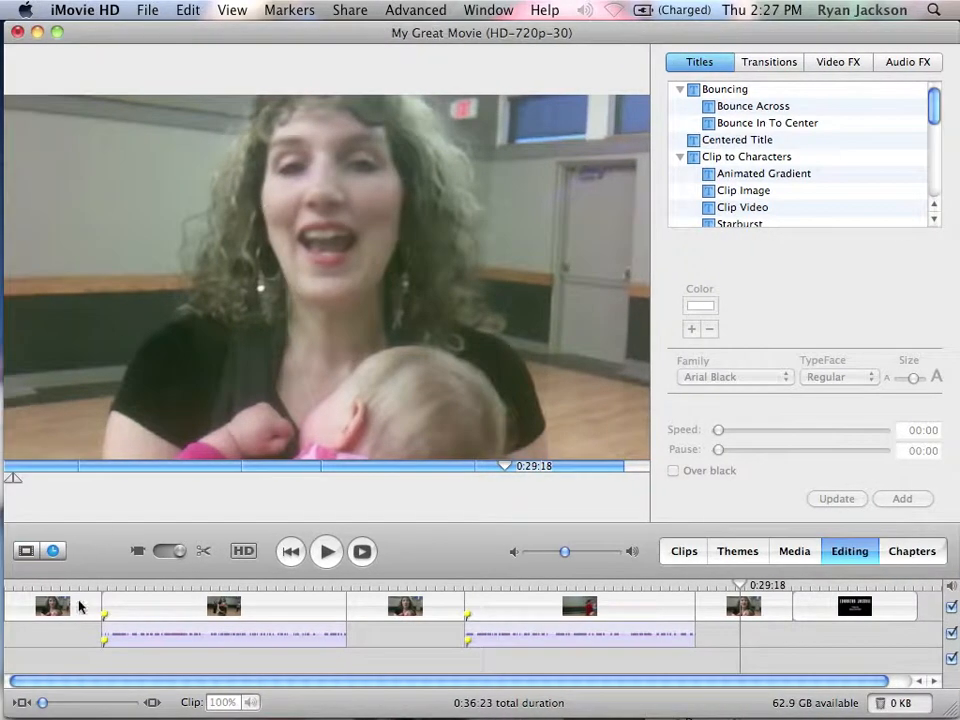
# - Add a Stripe Subtitle title reading "First and Last Name" and "Title" to the opening Interview clip and preview it
pyautogui.click(13, 585)
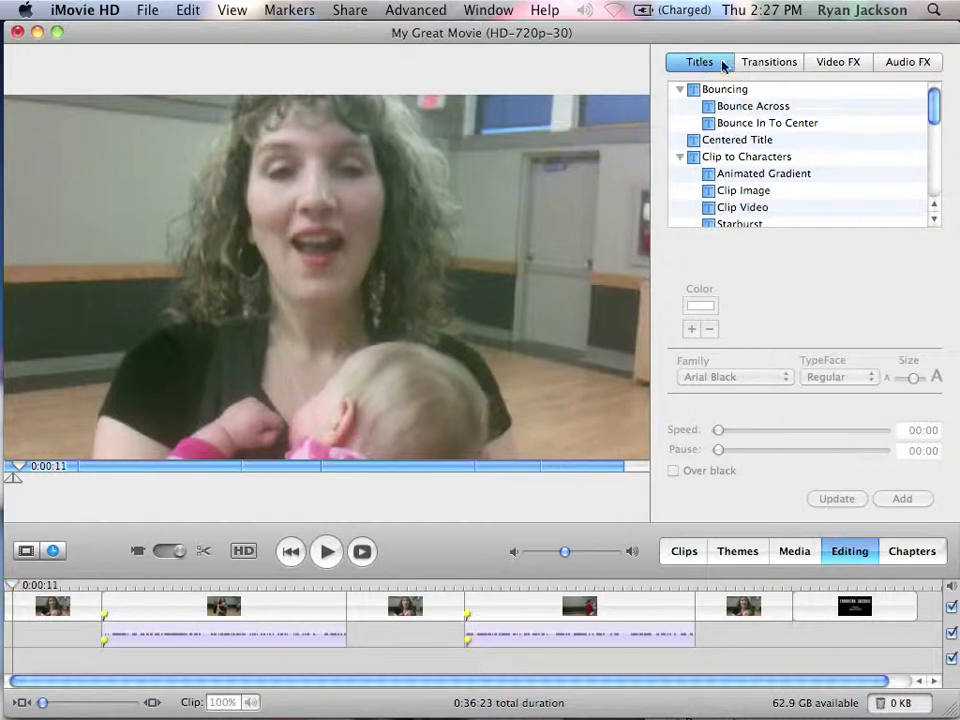
pyautogui.moveTo(934, 110); pyautogui.dragTo(934, 168)
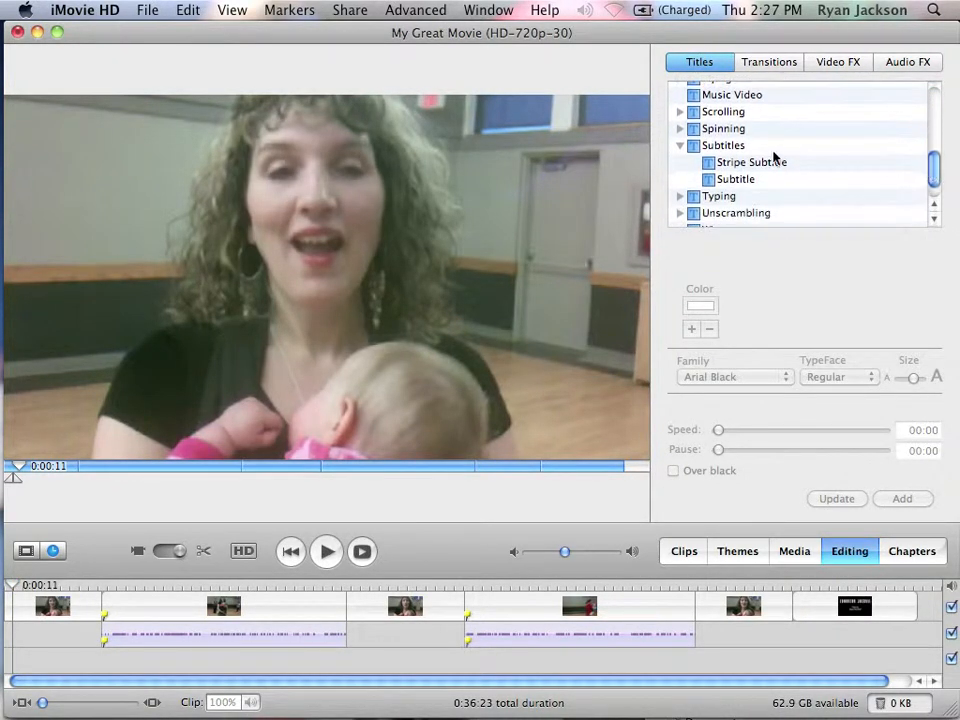
pyautogui.click(750, 162)
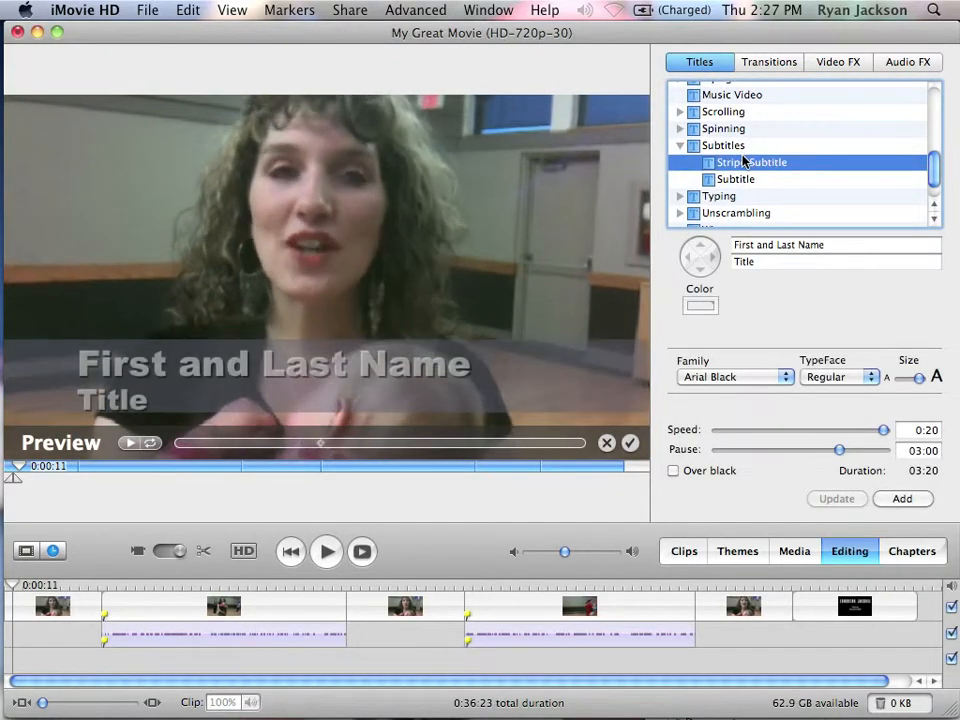
pyautogui.click(702, 305)
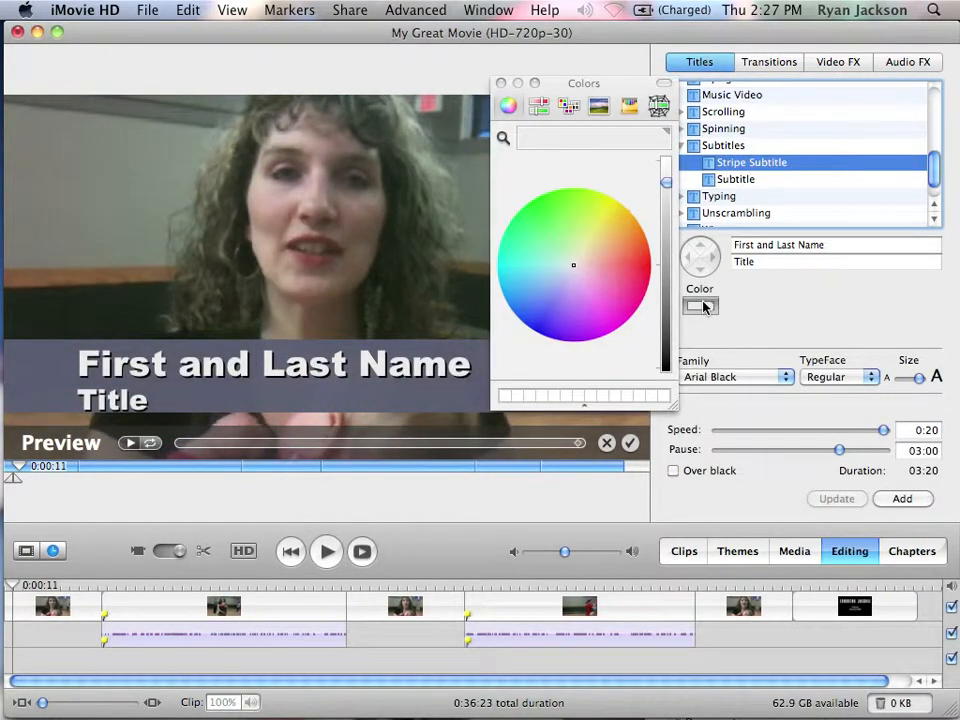
pyautogui.click(501, 83)
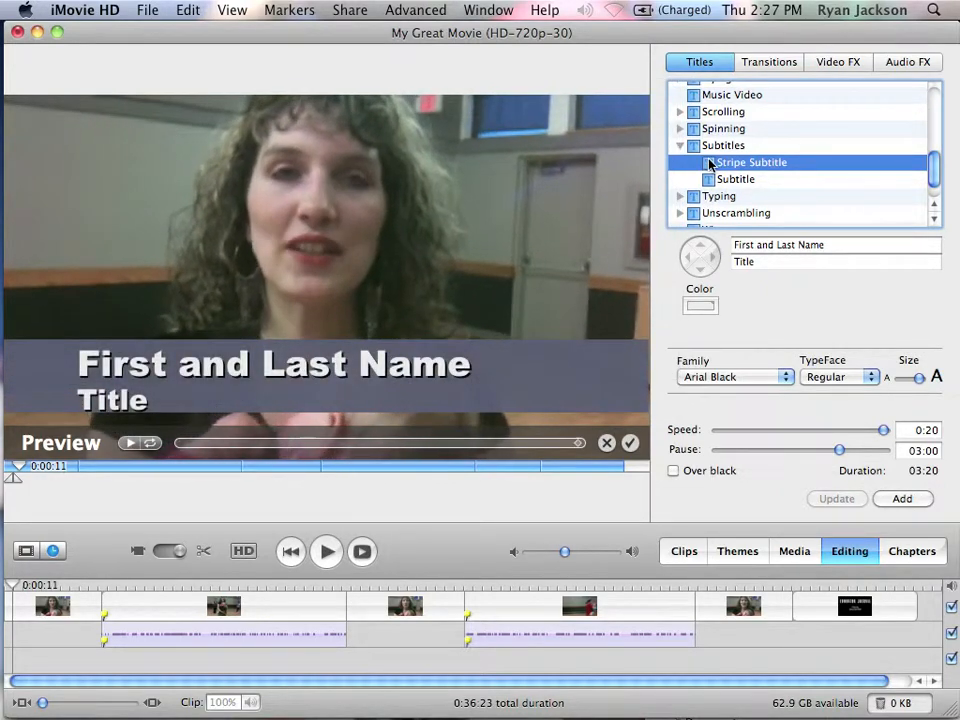
pyautogui.click(14, 587)
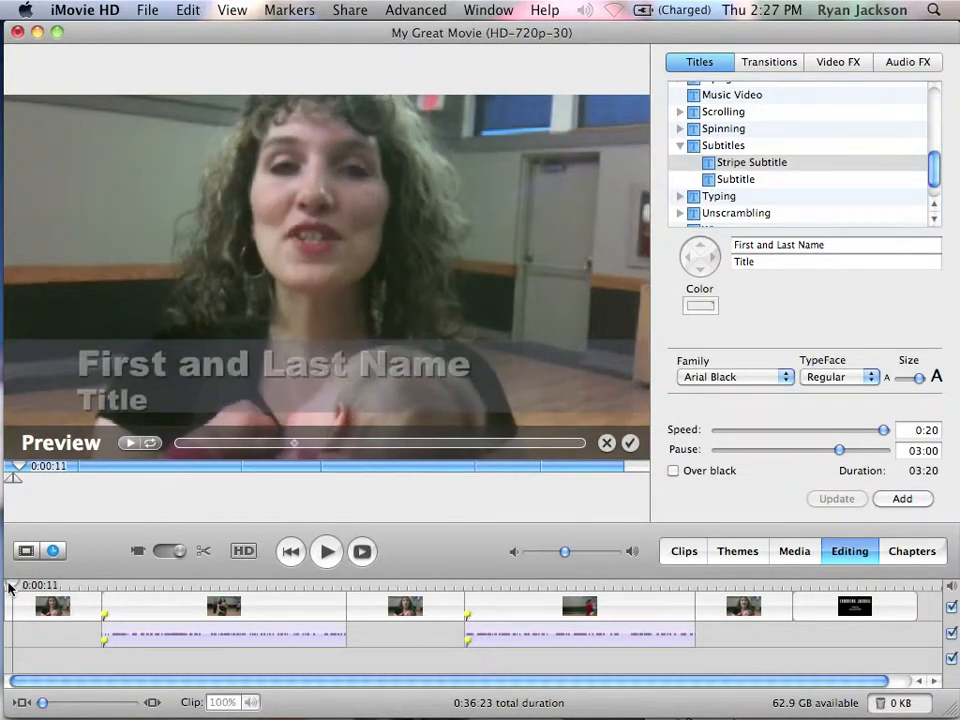
pyautogui.moveTo(737, 165); pyautogui.dragTo(27, 605)
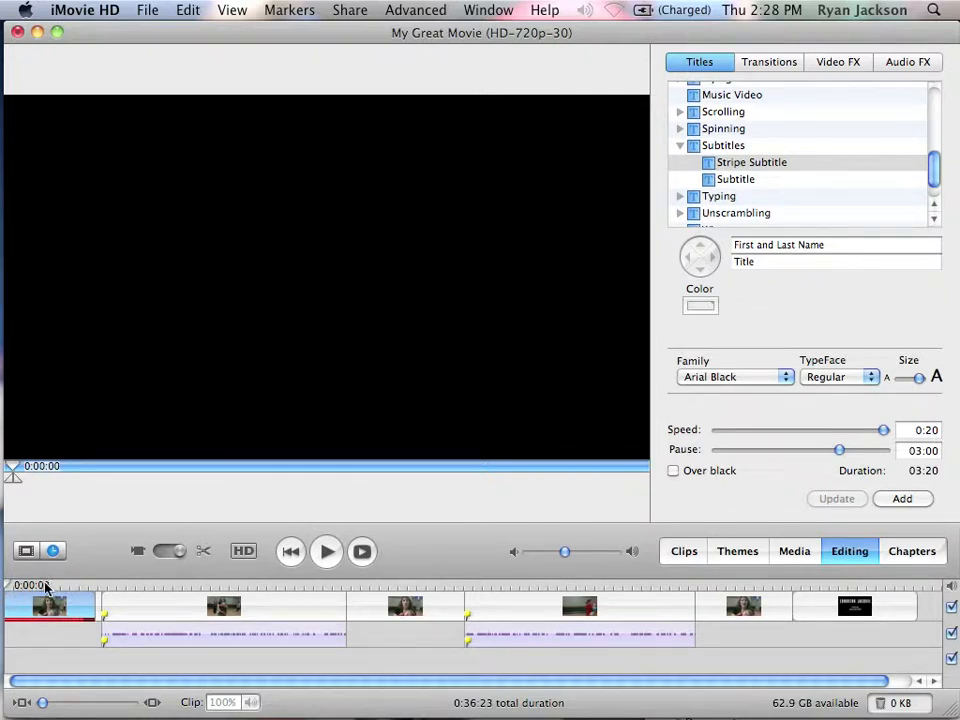
pyautogui.click(44, 588)
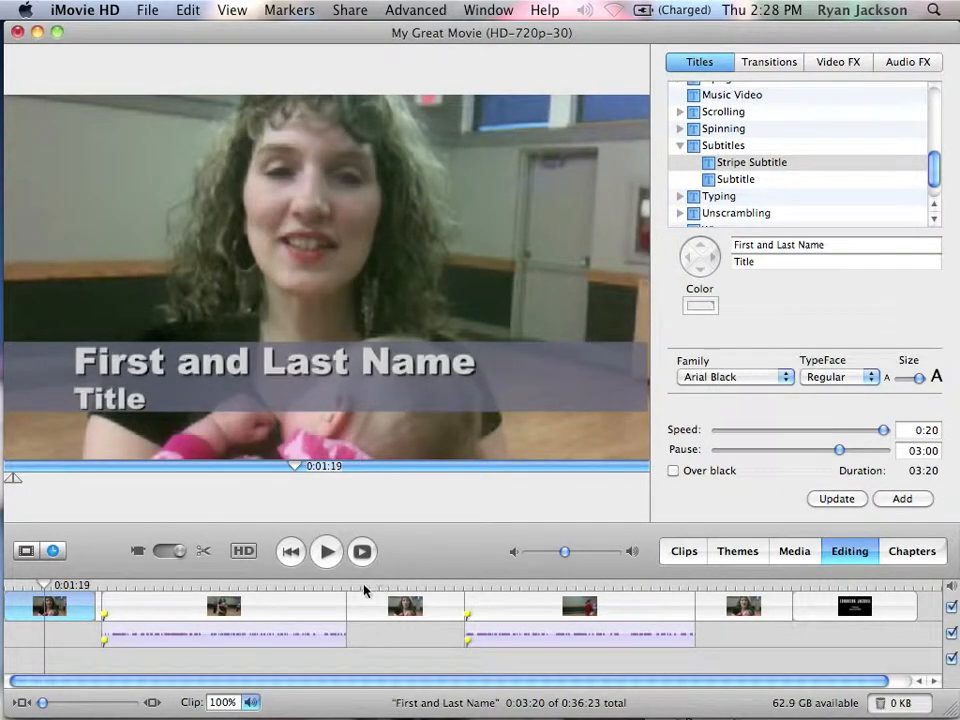
# - Choose the Music Video title style at 0:14:14 and replace its text with "Name" and "Title" on separate lines
pyautogui.click(364, 586)
pyautogui.scroll(3, 795, 150)
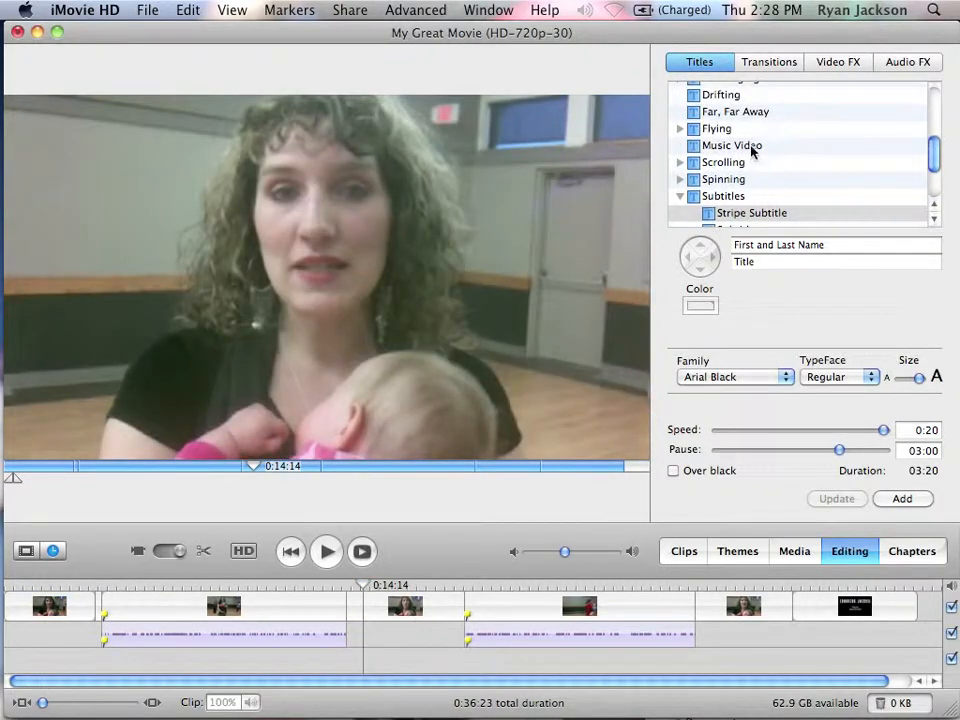
pyautogui.click(753, 148)
pyautogui.click(829, 270)
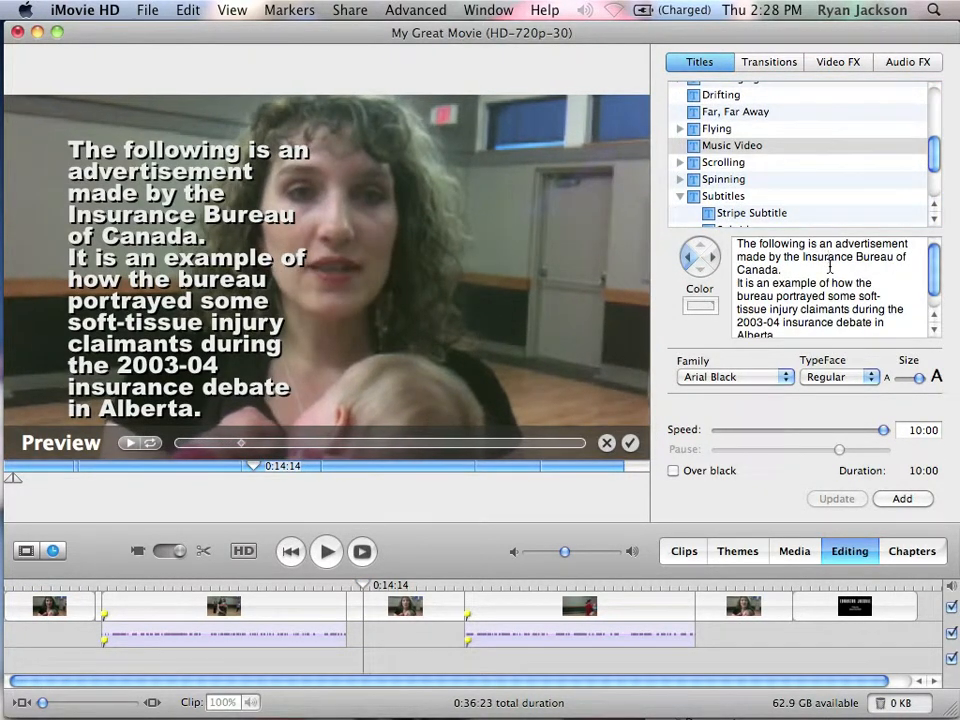
pyautogui.press('super+a')
pyautogui.write('Name')
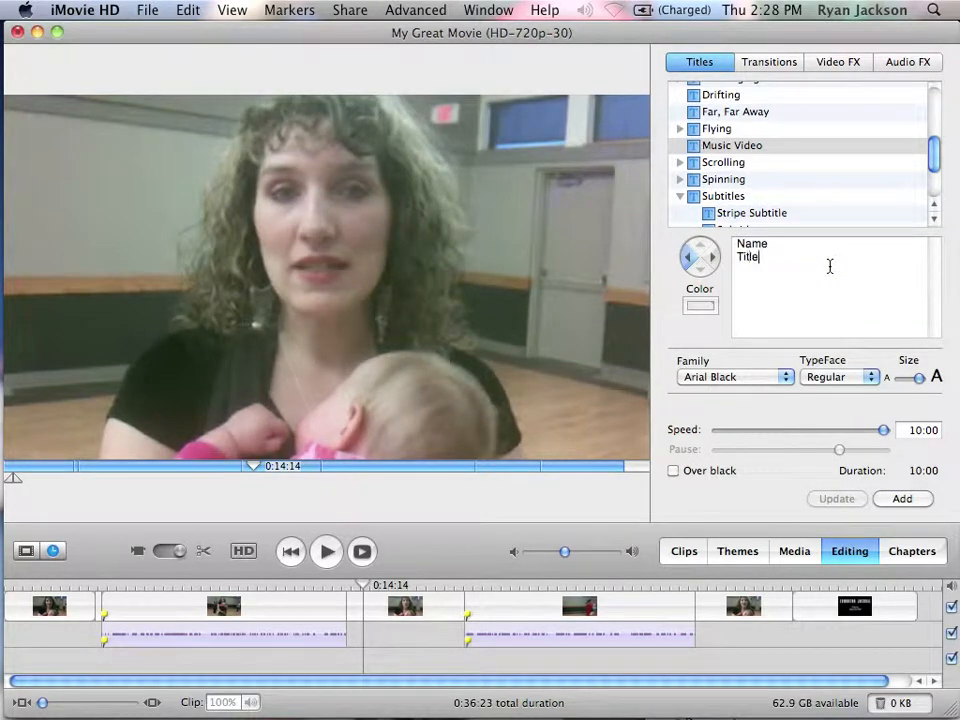
# - Apply the Music Video title to the Interview section after the first B-roll, and check both titles in the timeline
pyautogui.click(695, 122)
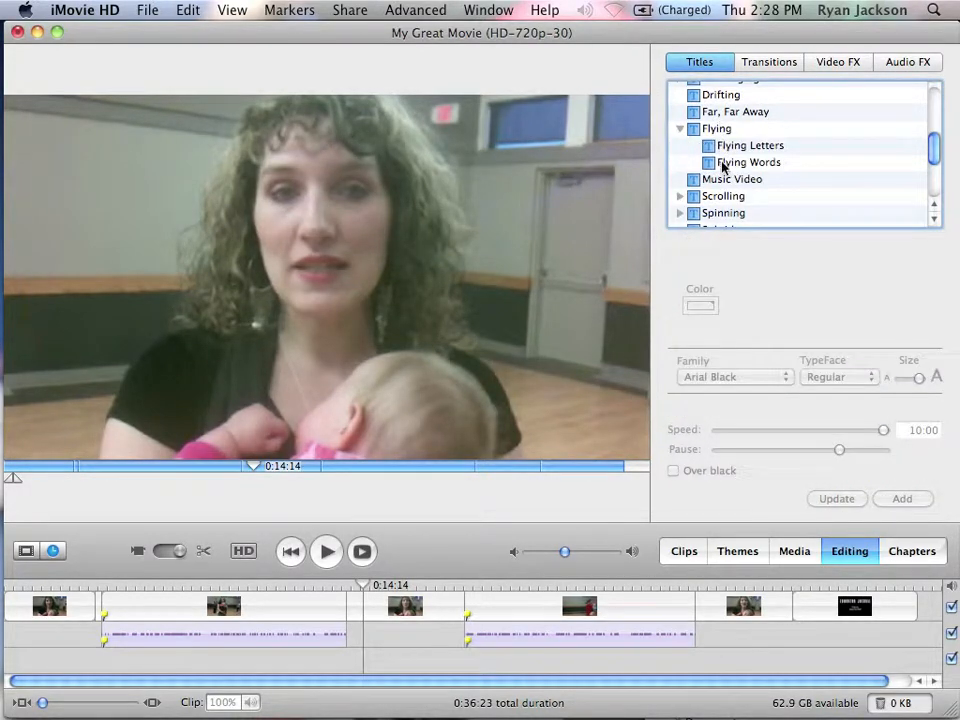
pyautogui.click(726, 183)
pyautogui.moveTo(726, 185); pyautogui.dragTo(386, 614)
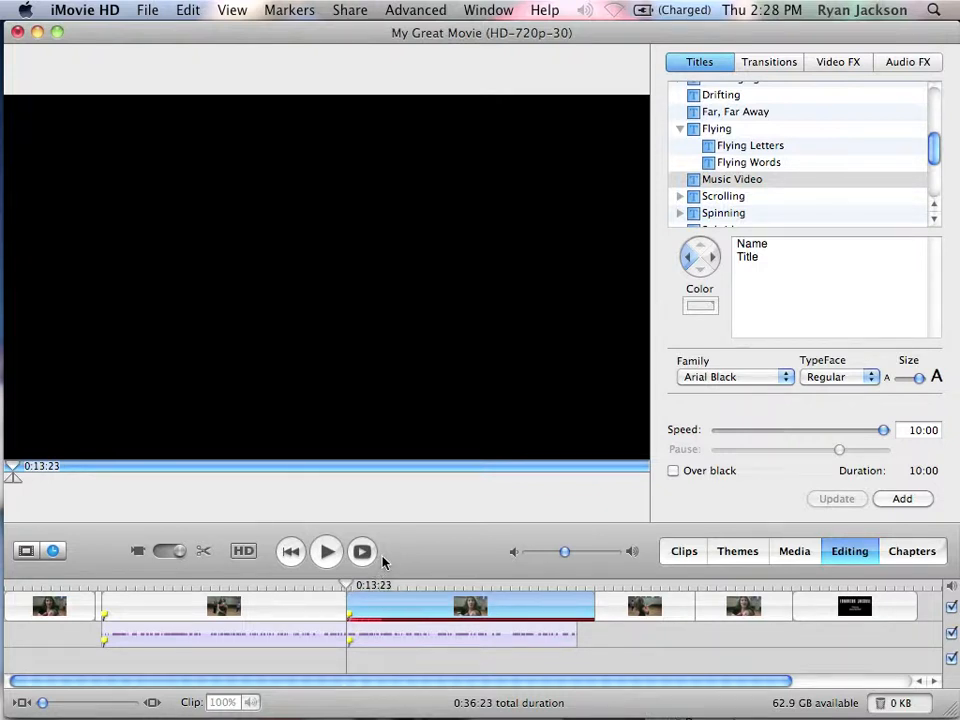
pyautogui.click(38, 586)
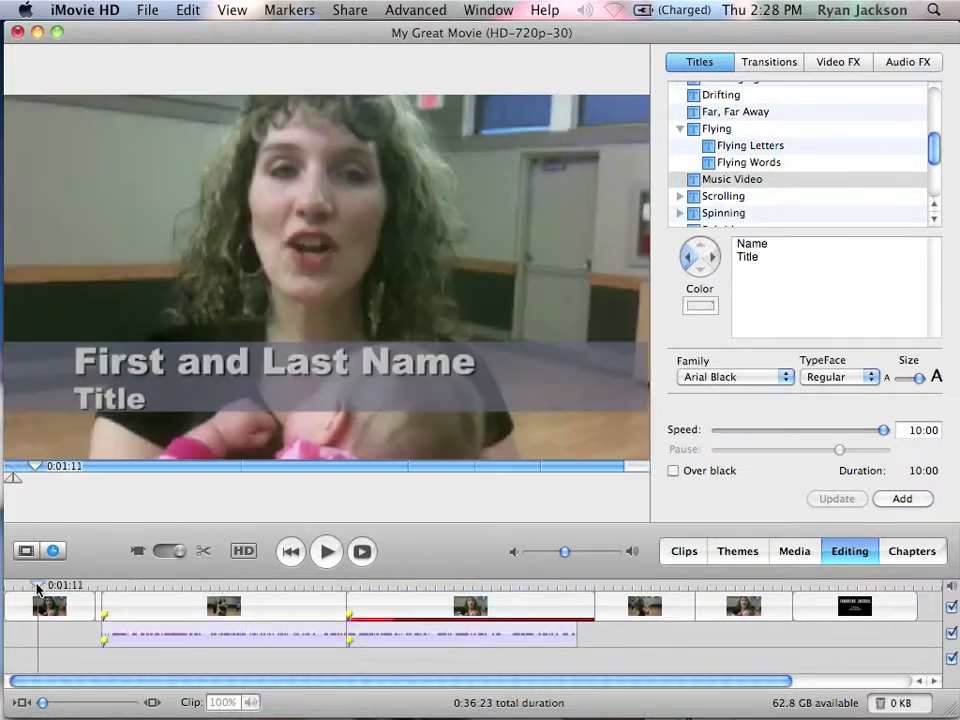
pyautogui.click(389, 585)
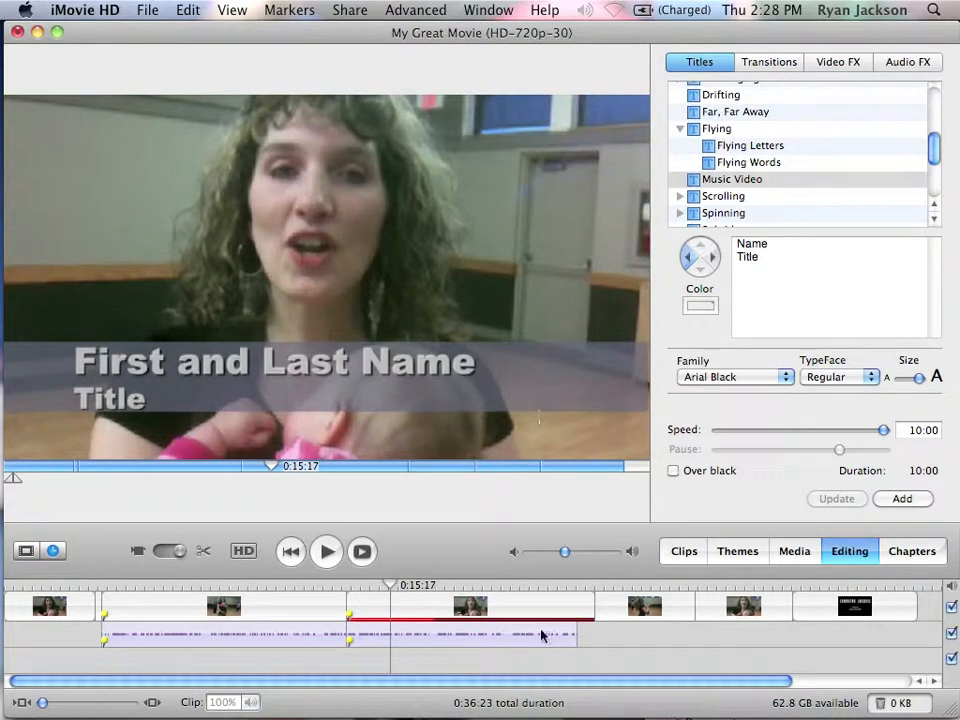
# - Examine the other available title styles, including Drifting and the Converging variants
pyautogui.scroll(3, 766, 140)
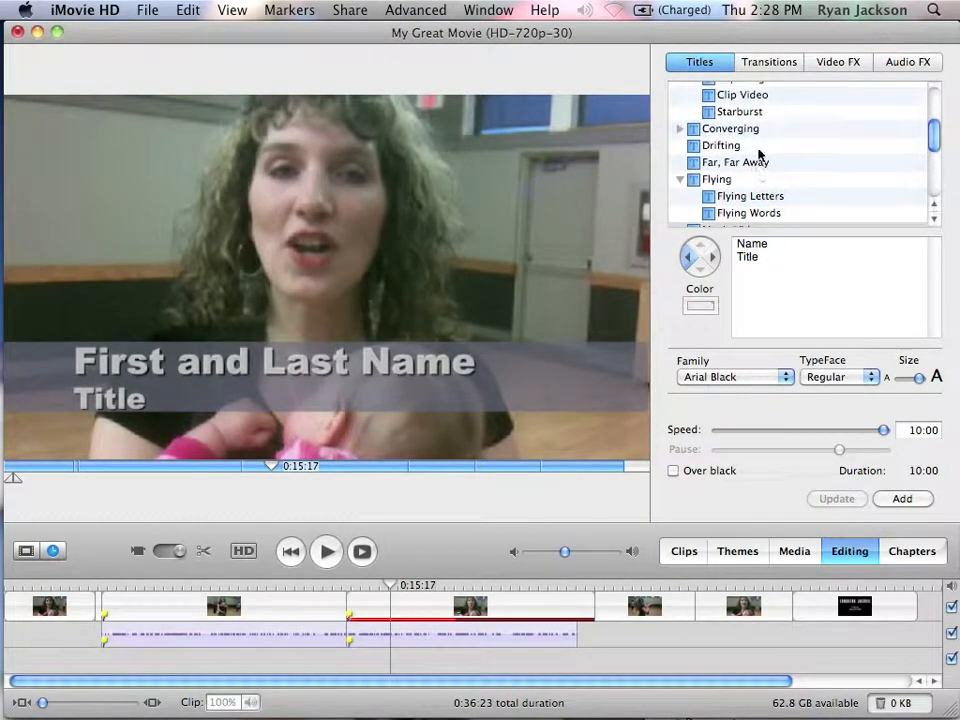
pyautogui.scroll(-4, 761, 160)
pyautogui.scroll(6, 759, 156)
pyautogui.scroll(3, 757, 152)
pyautogui.scroll(-5, 755, 156)
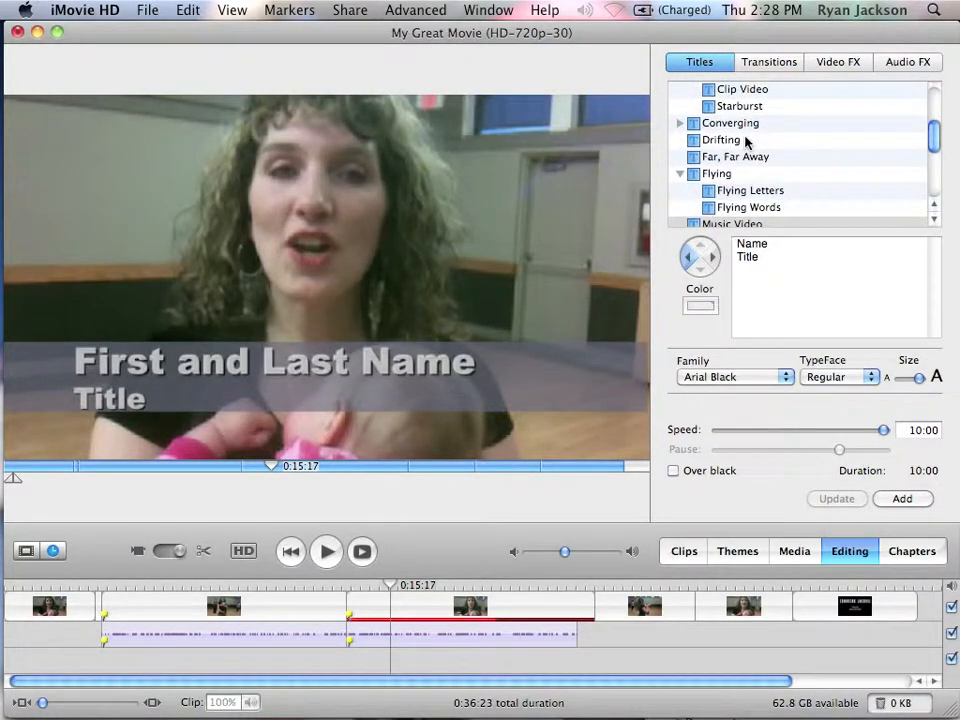
pyautogui.click(748, 141)
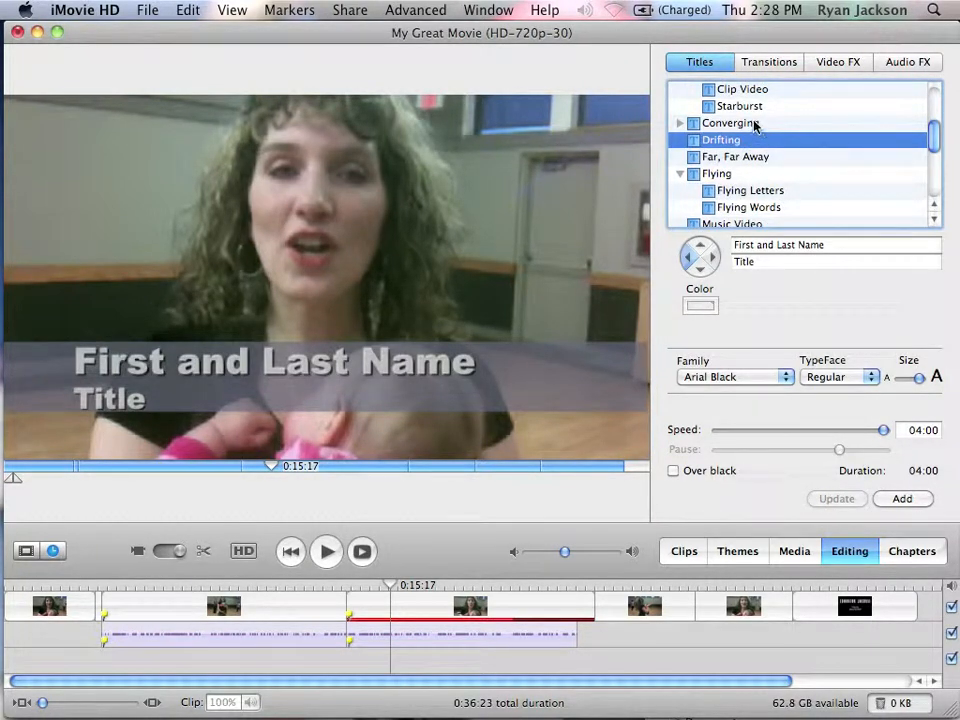
pyautogui.click(755, 124)
pyautogui.click(761, 108)
pyautogui.scroll(-5, 765, 128)
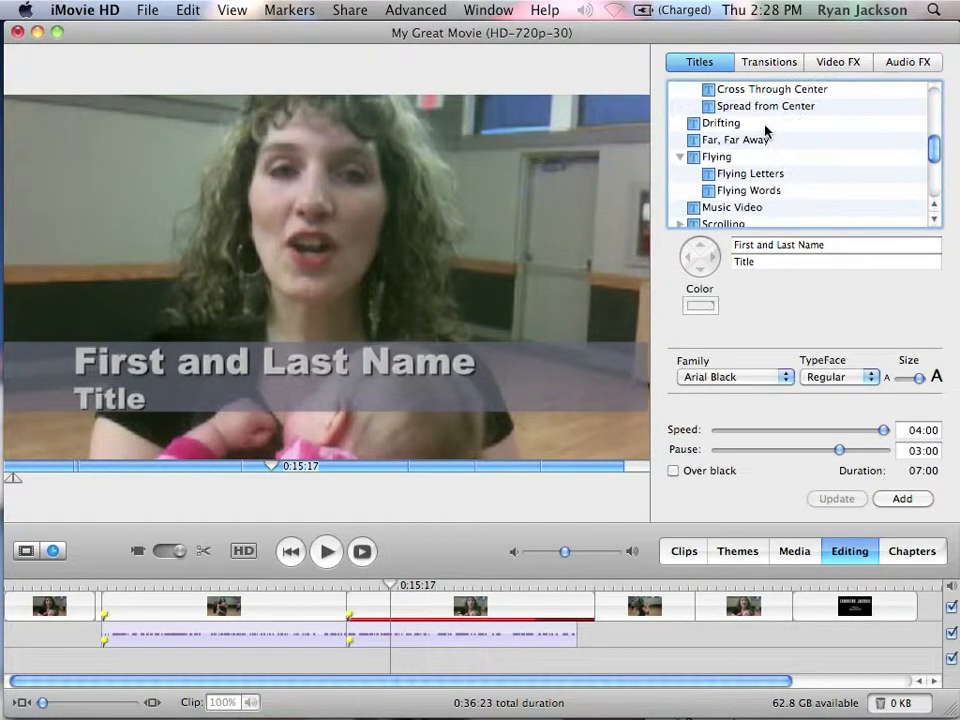
# - Check the Stripe Subtitle and Music Video titles by scrubbing their Interview clips around 0:02:03 and from 0:14:20 to 0:17:00
pyautogui.scroll(1, 765, 131)
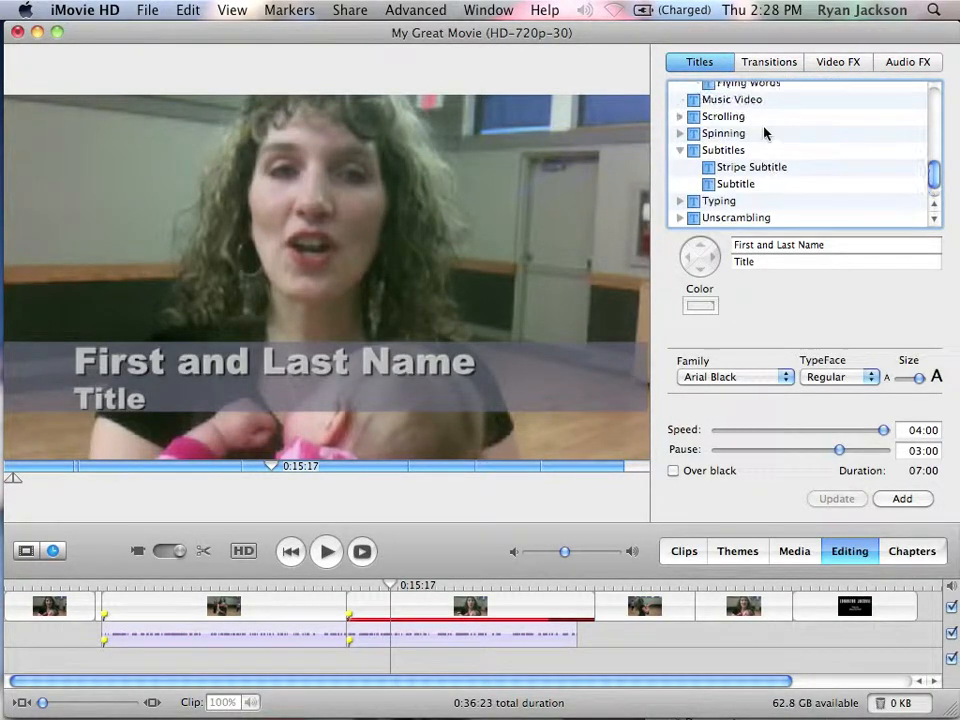
pyautogui.click(56, 587)
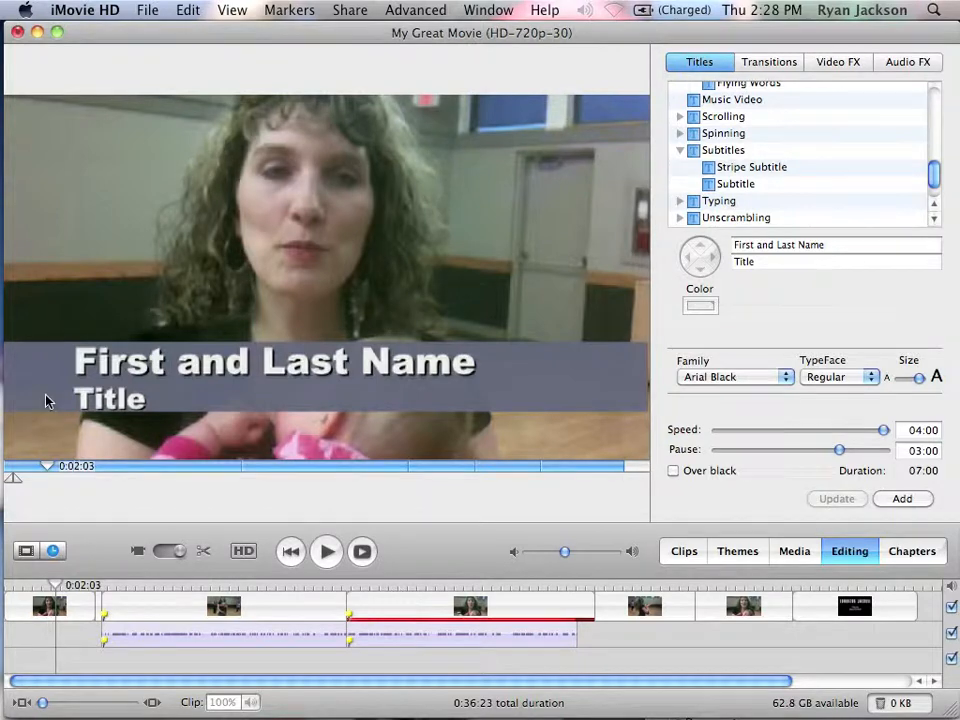
pyautogui.click(369, 587)
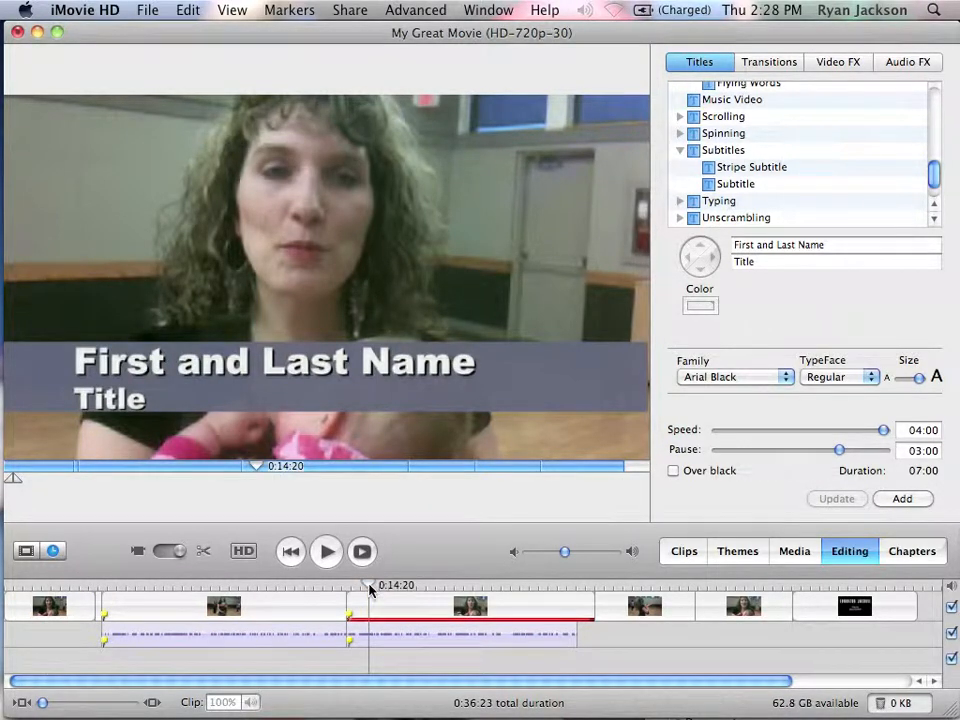
pyautogui.moveTo(369, 587); pyautogui.dragTo(426, 585)
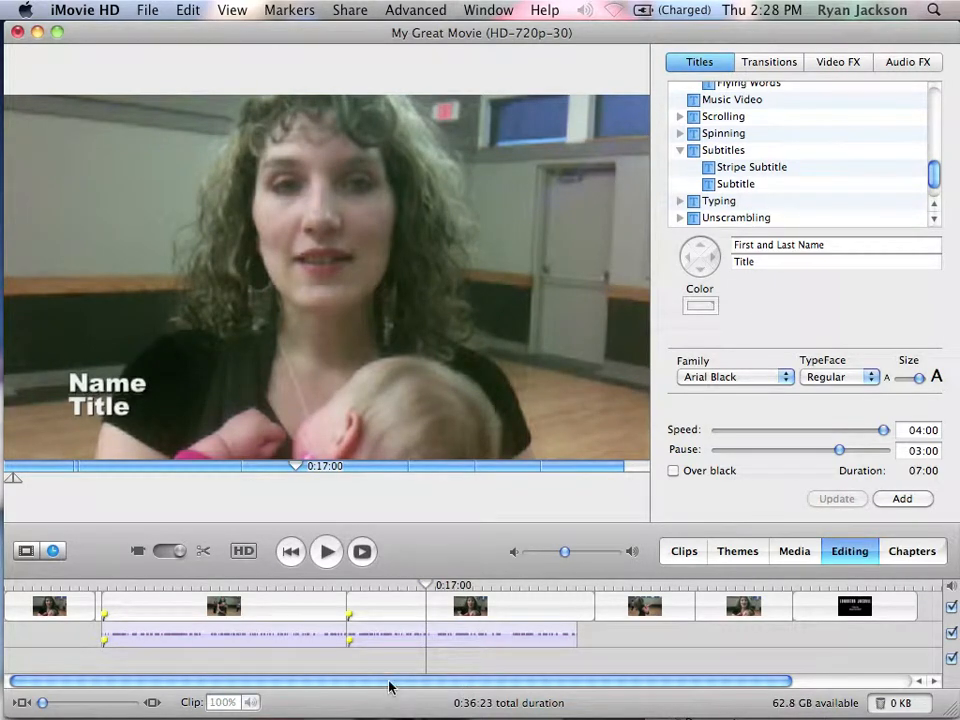
pyautogui.moveTo(432, 681); pyautogui.dragTo(591, 681)
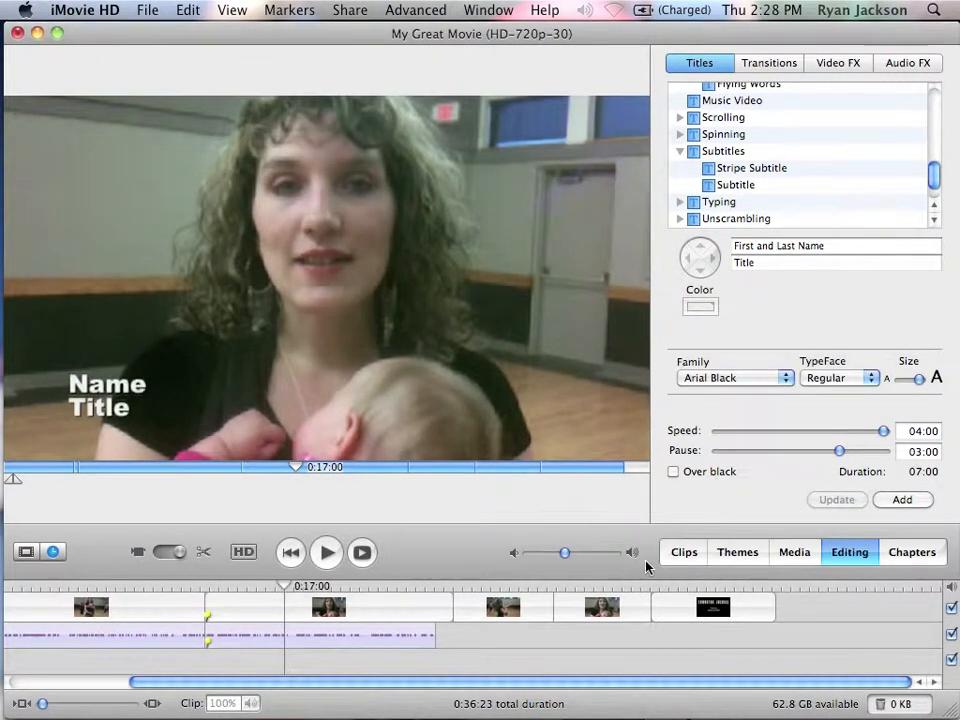
# - Preview several transition styles, including Circle Closing, Circle Opening, Scale Down, Warp Out, Disintegrate and Cross Dissolve
pyautogui.click(758, 60)
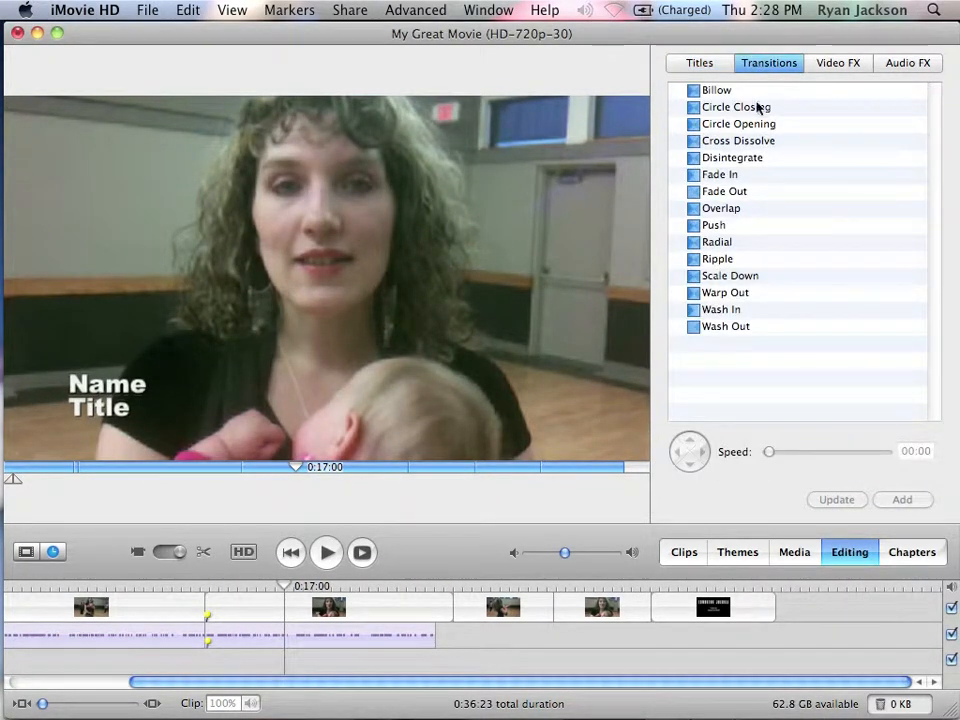
pyautogui.click(746, 107)
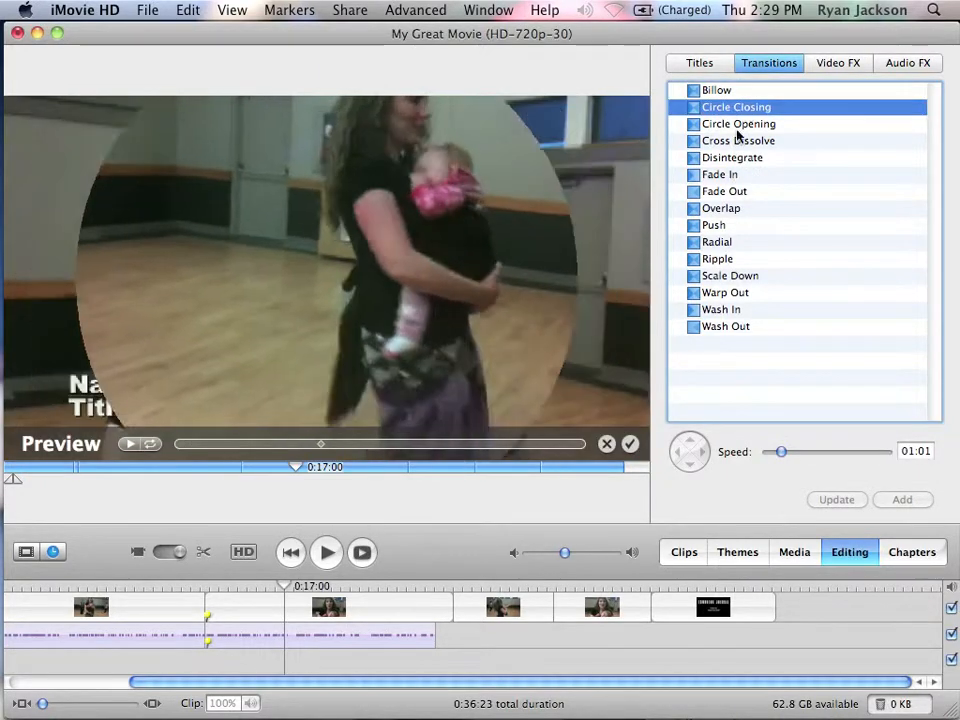
pyautogui.click(738, 293)
pyautogui.click(736, 277)
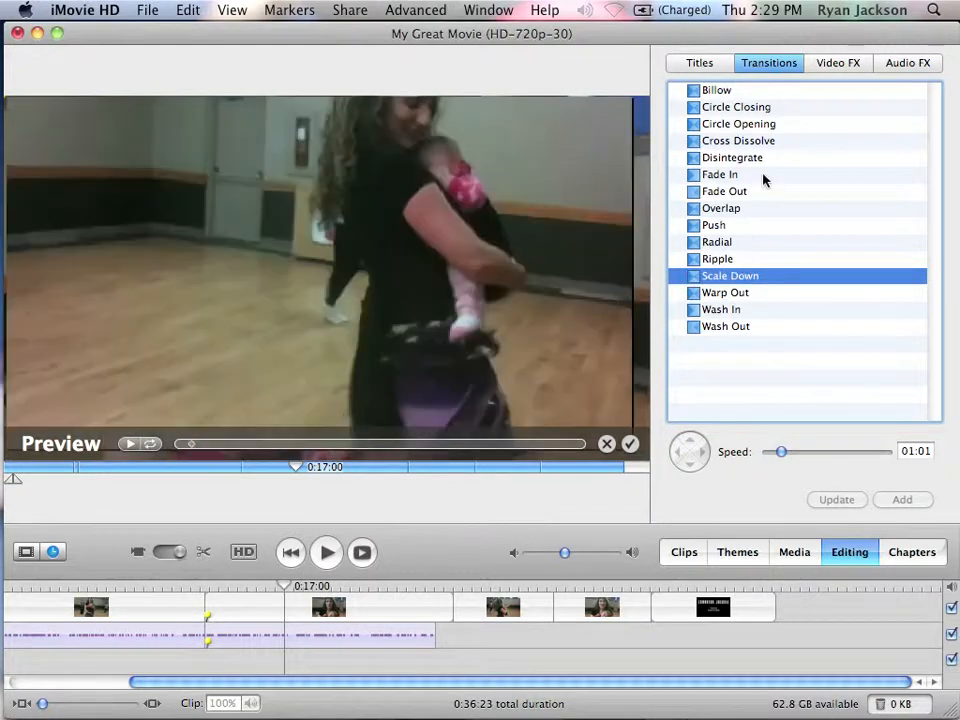
pyautogui.click(746, 108)
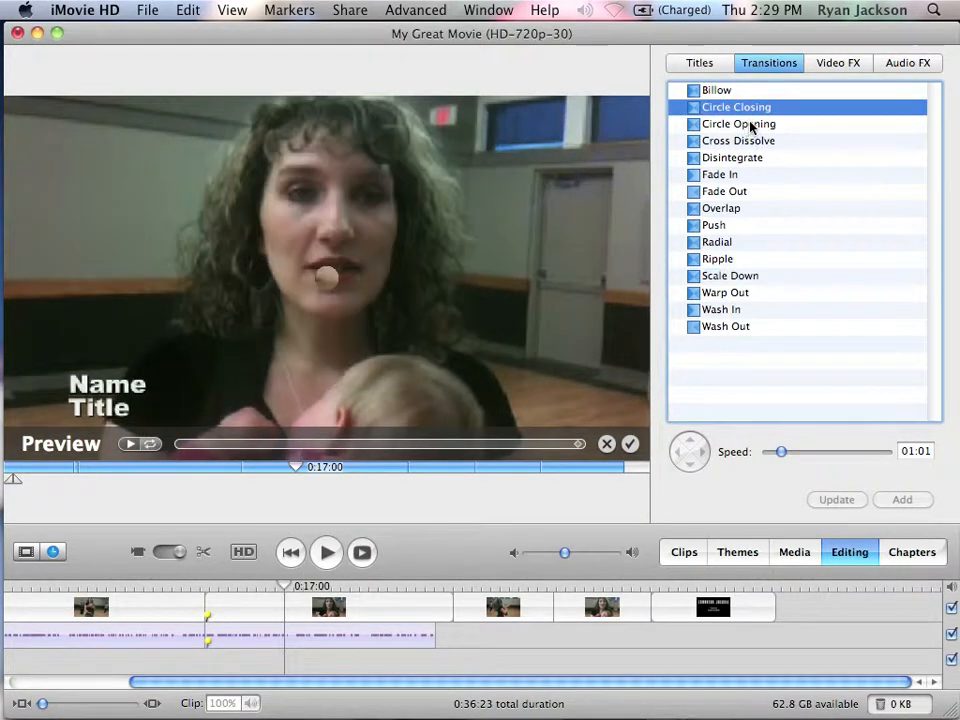
pyautogui.click(750, 124)
pyautogui.click(755, 156)
pyautogui.click(762, 142)
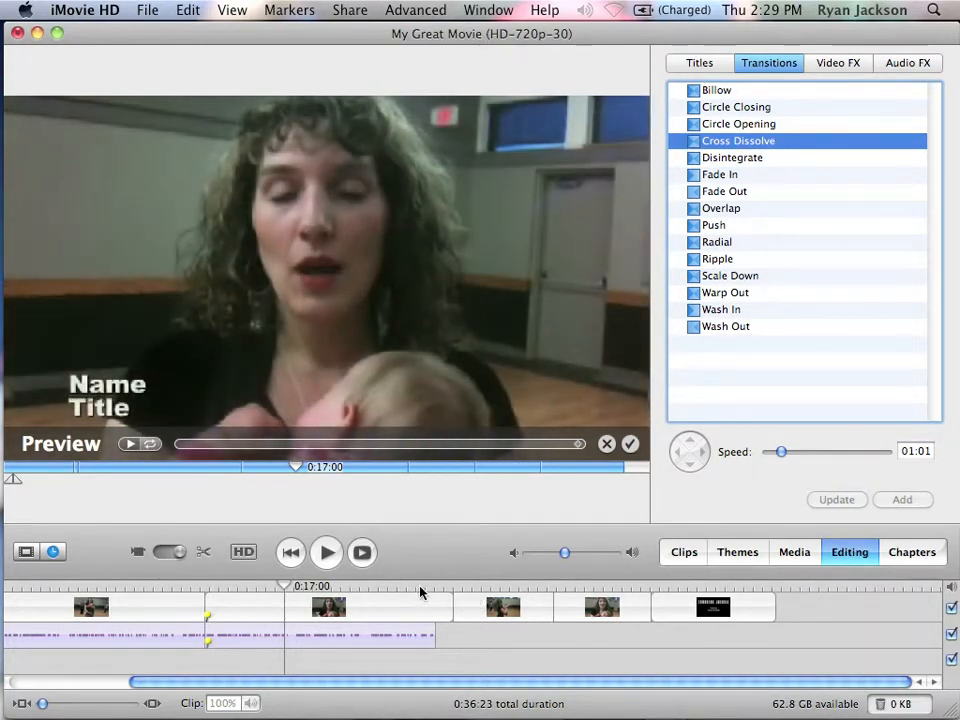
# - Examine where transitions could go around the last B-roll clip and replay the Cross Dissolve preview several times
pyautogui.click(421, 590)
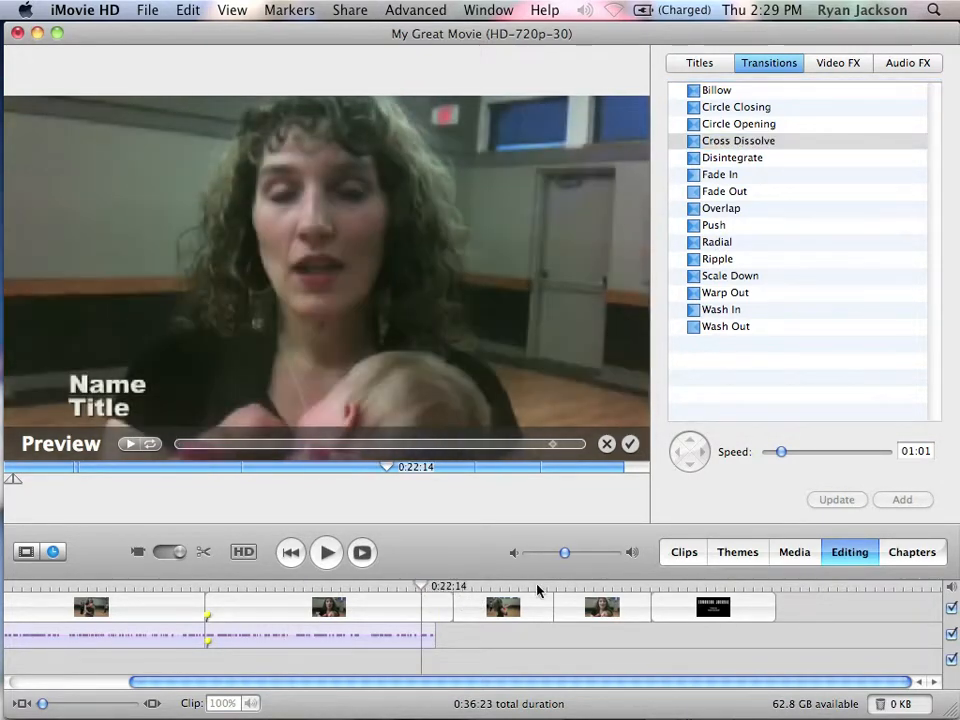
pyautogui.click(537, 588)
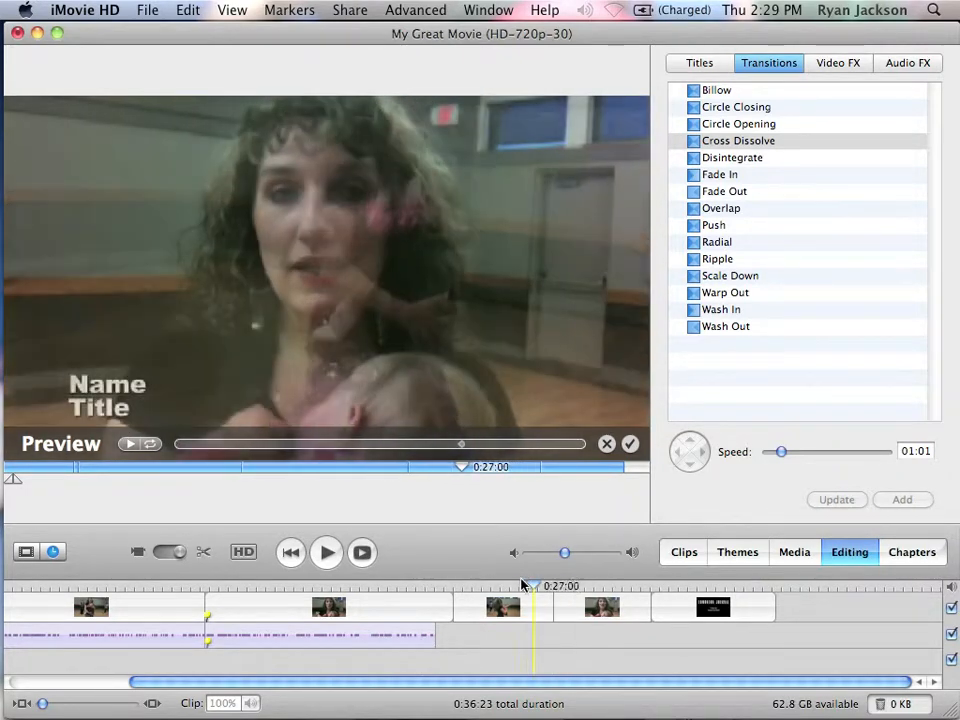
pyautogui.click(503, 586)
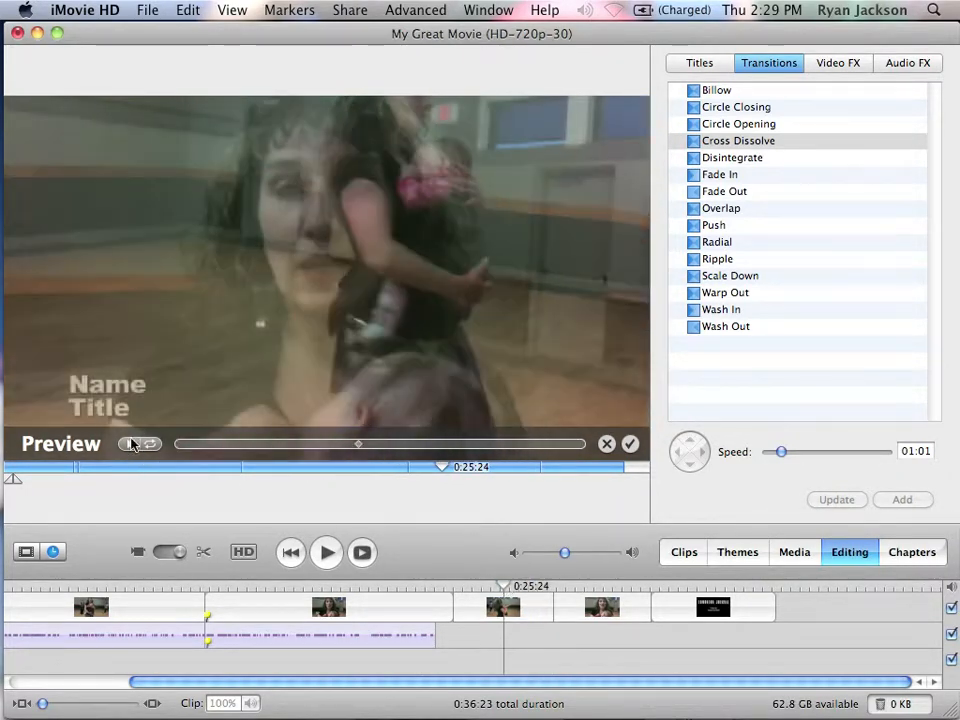
pyautogui.click(129, 446)
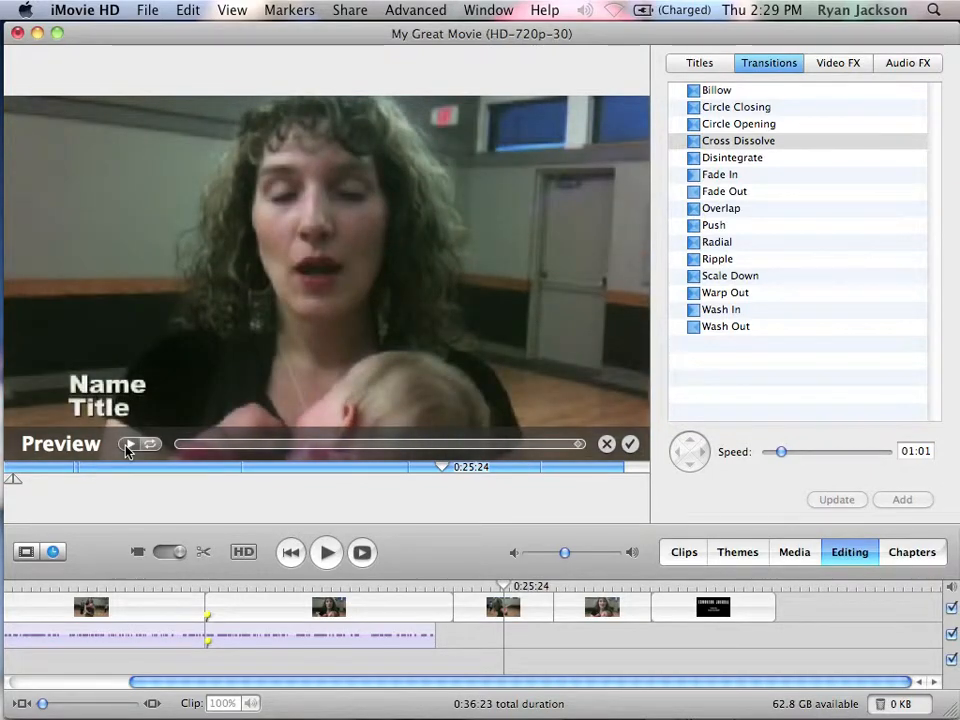
pyautogui.click(128, 445)
pyautogui.click(128, 446)
pyautogui.click(127, 446)
pyautogui.click(857, 141)
# - Insert a Cross Dissolve transition with a speed of 03:04 between the last Interview clip and the closing nameplate
pyautogui.click(629, 588)
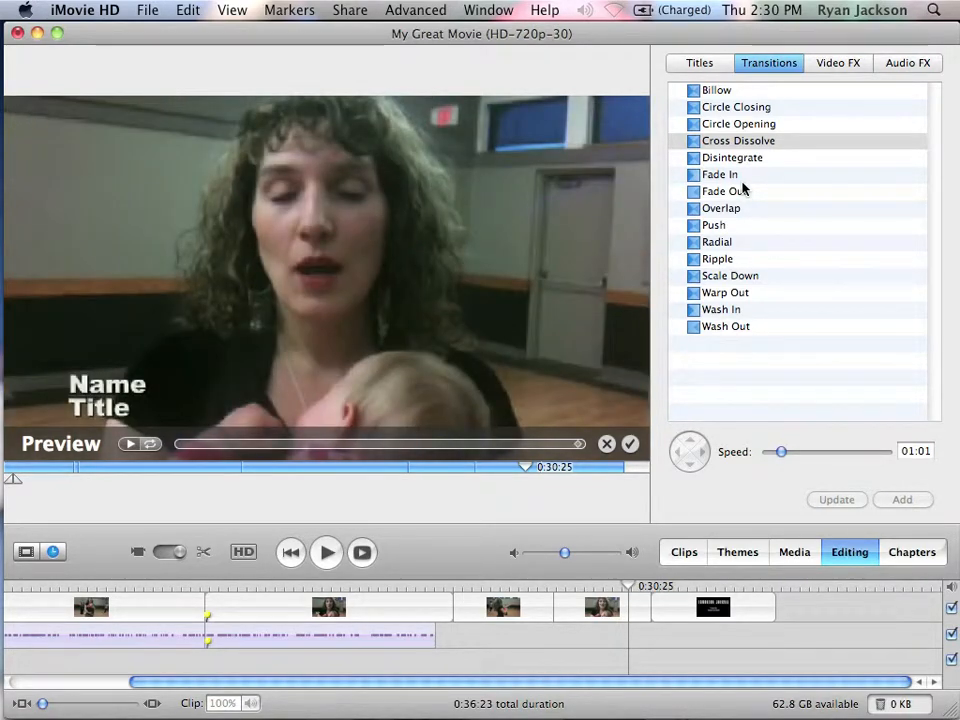
pyautogui.click(746, 411)
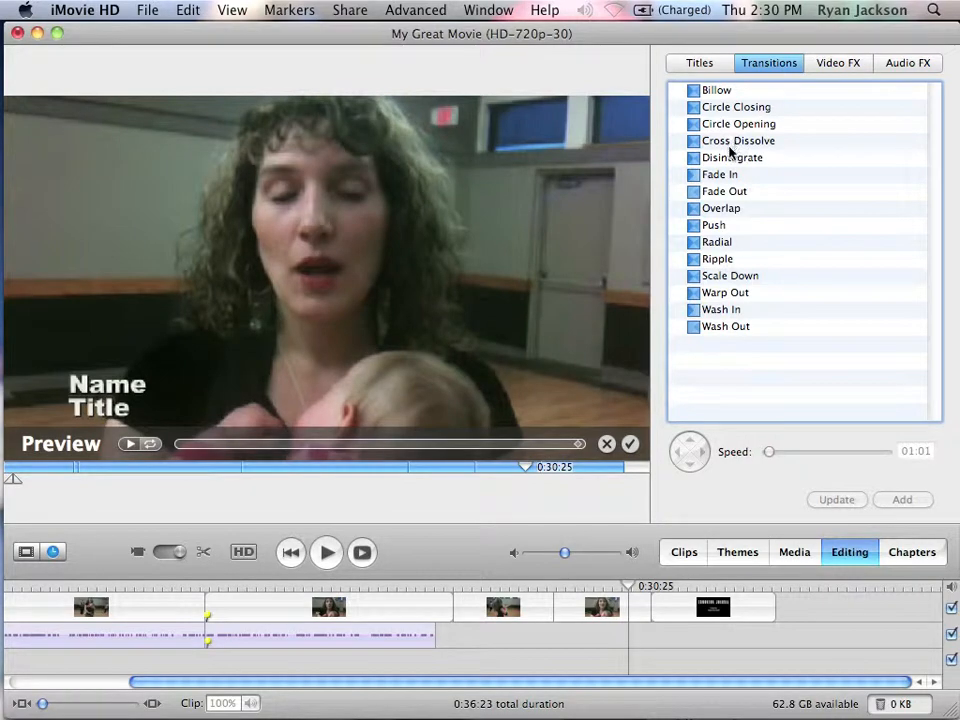
pyautogui.click(737, 141)
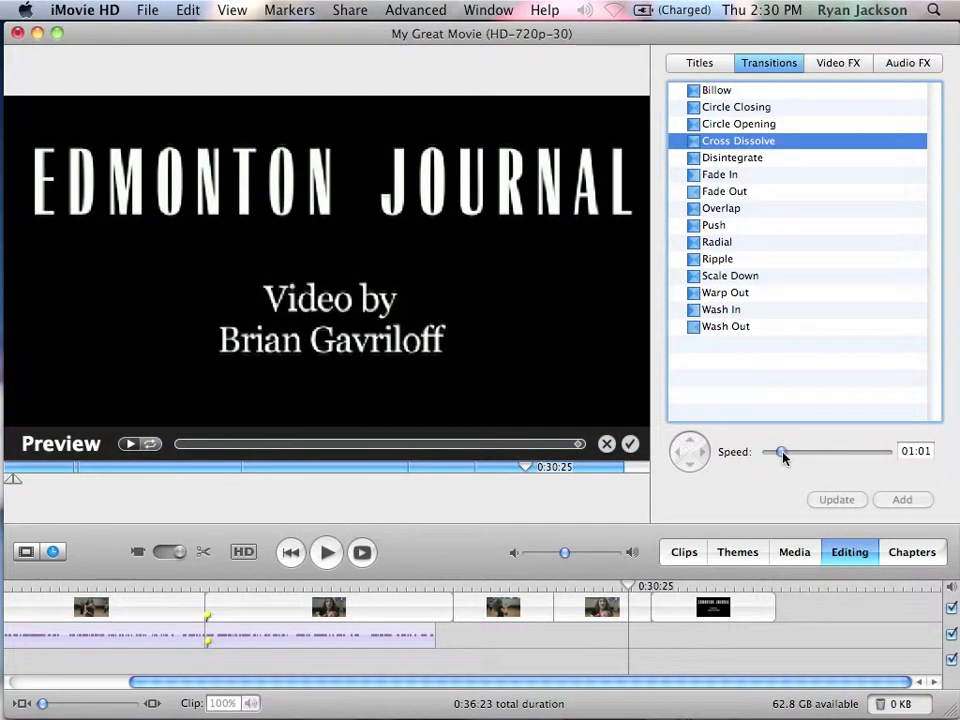
pyautogui.moveTo(783, 457); pyautogui.dragTo(806, 457)
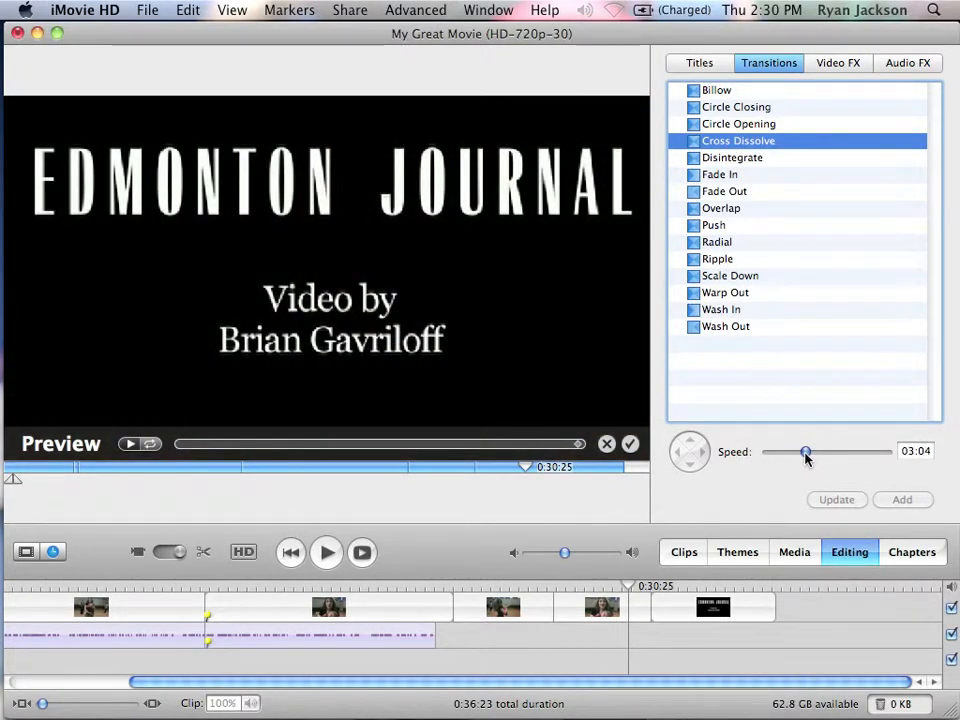
pyautogui.moveTo(739, 142); pyautogui.dragTo(654, 611)
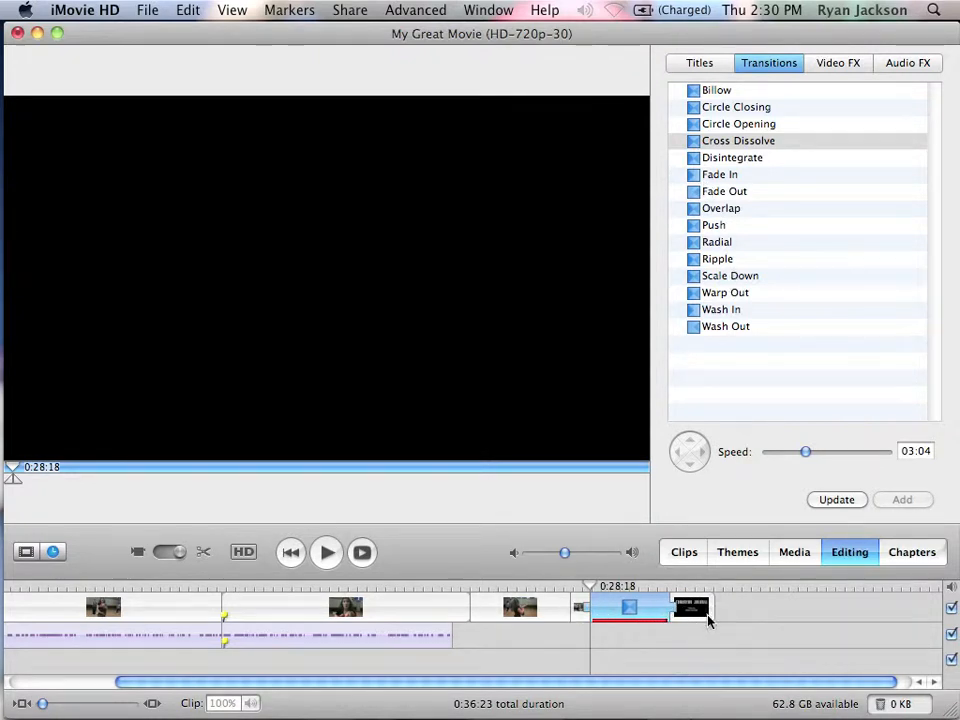
# - Check the new Cross Dissolve by scrubbing from the last Interview clip into the nameplate at 0:32:19
pyautogui.click(615, 620)
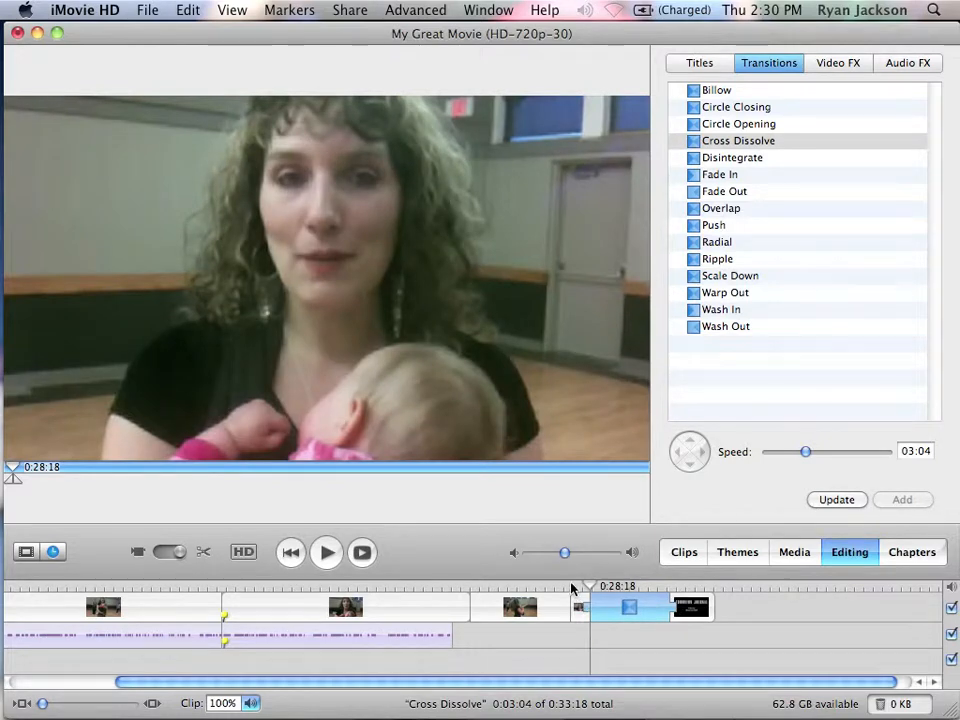
pyautogui.moveTo(572, 588); pyautogui.dragTo(691, 588)
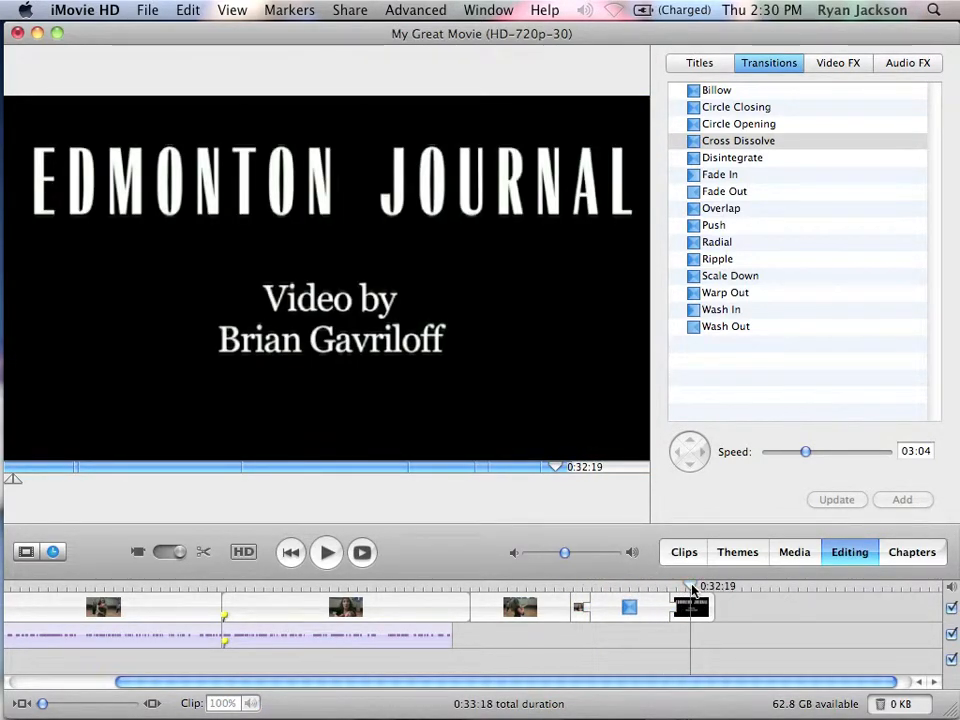
pyautogui.click(629, 607)
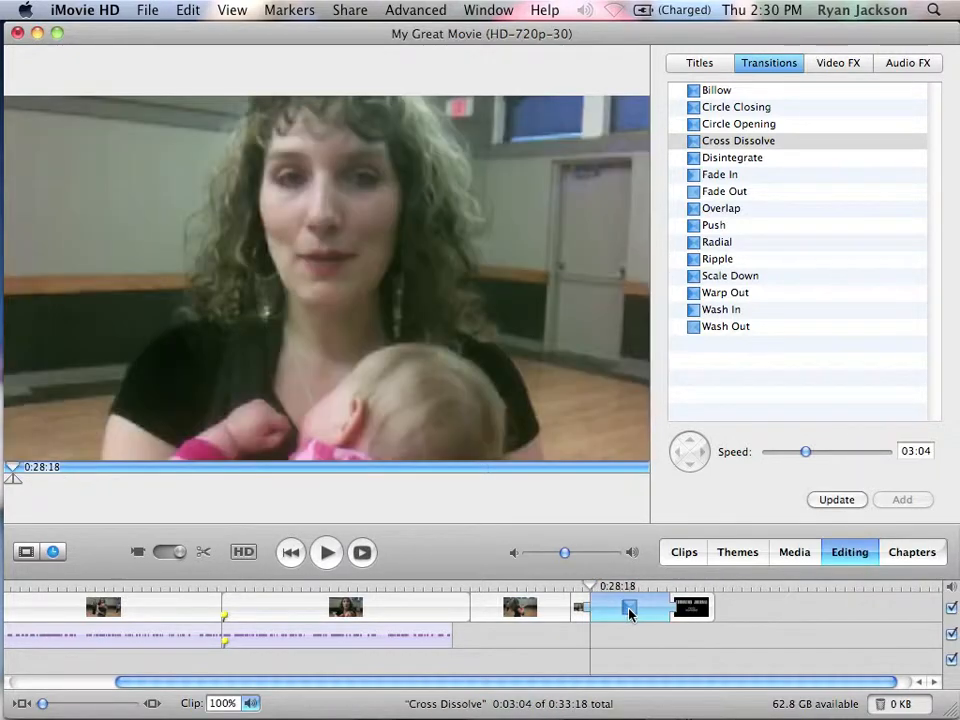
# - Show the clip volume levels in the timeline, and try out and remove a volume marker near 0:14:20 on the titled Interview clip
pyautogui.click(165, 9)
pyautogui.click(237, 128)
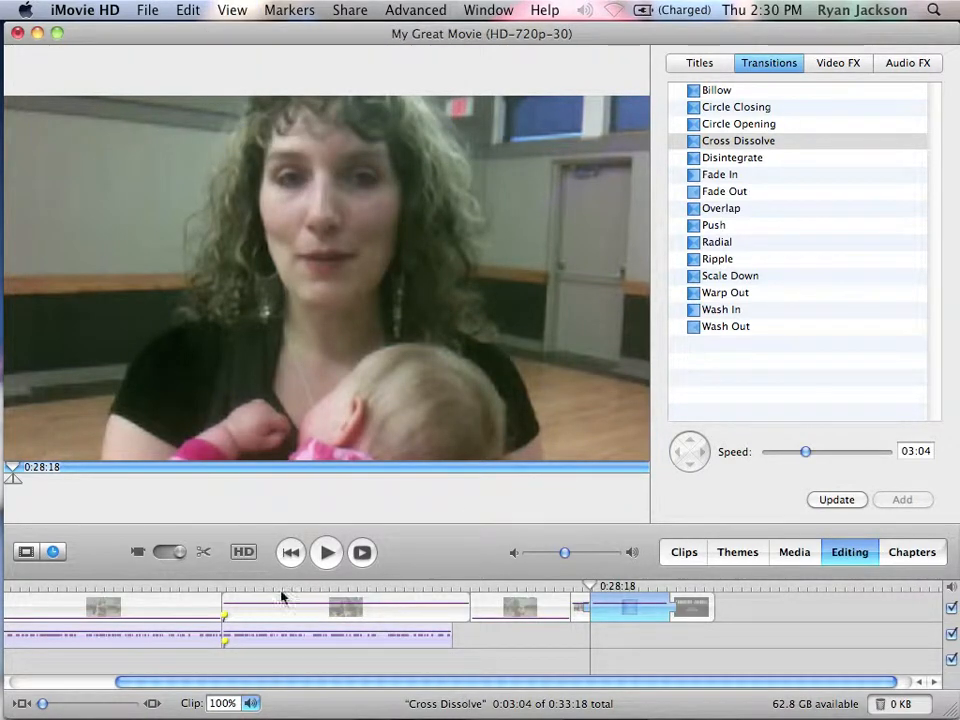
pyautogui.click(251, 606)
pyautogui.moveTo(248, 606)
pyautogui.mouseDown()
pyautogui.moveTo(246, 615)
pyautogui.moveTo(245, 605)
pyautogui.mouseUp()
pyautogui.press('Delete')
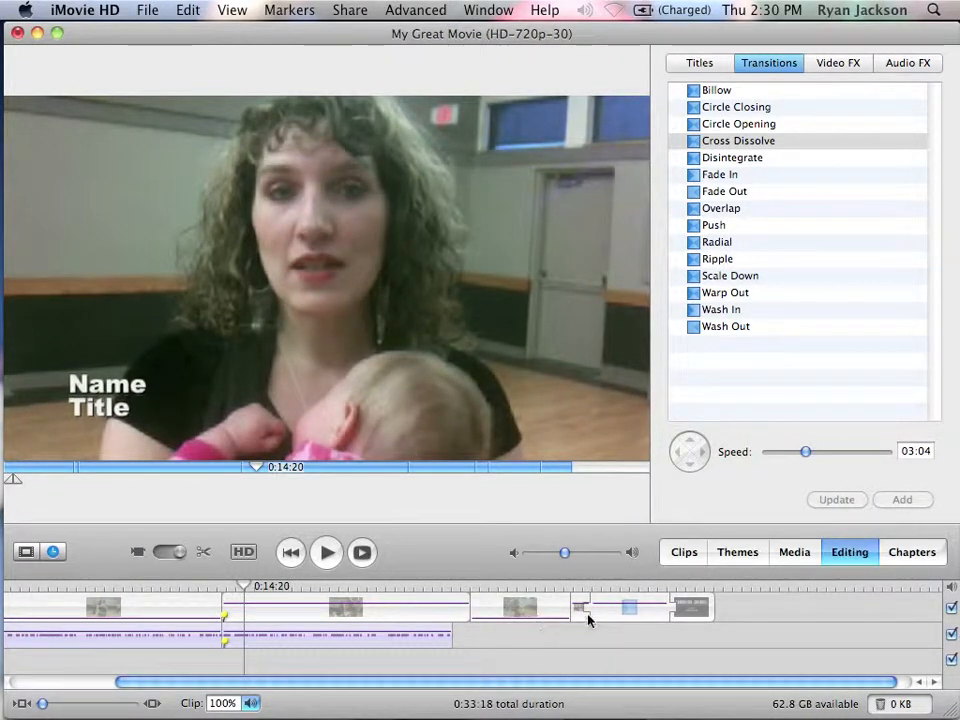
# - Extract the audio from the last B-roll clip into the audio track below it
pyautogui.moveTo(45, 705); pyautogui.dragTo(100, 706)
pyautogui.moveTo(270, 682); pyautogui.dragTo(525, 662)
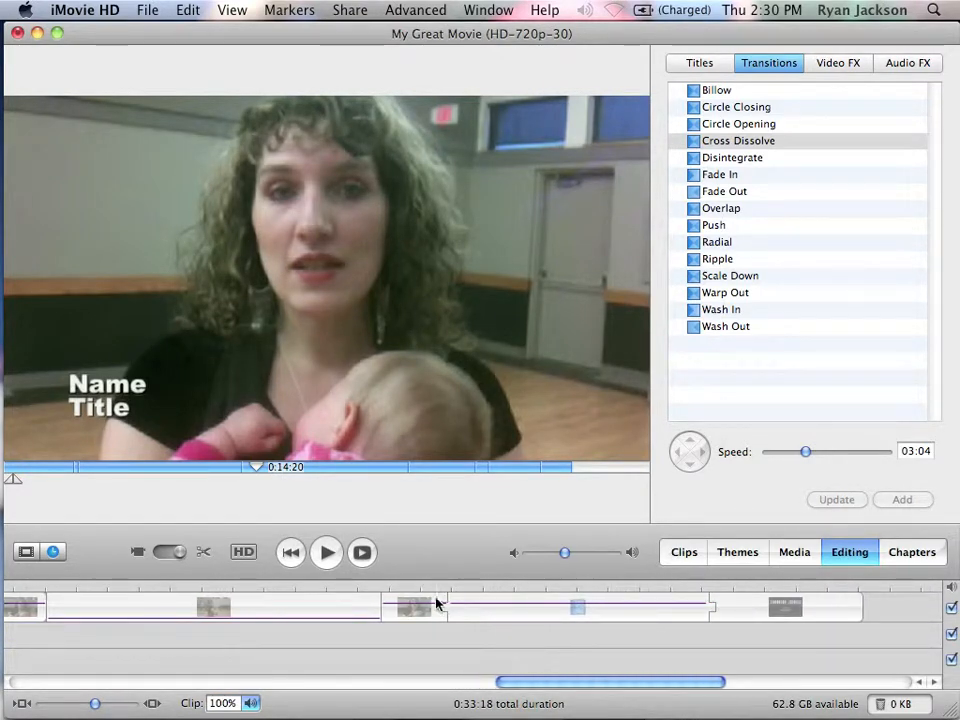
pyautogui.moveTo(345, 588)
pyautogui.mouseDown()
pyautogui.moveTo(401, 594)
pyautogui.moveTo(343, 590)
pyautogui.mouseUp()
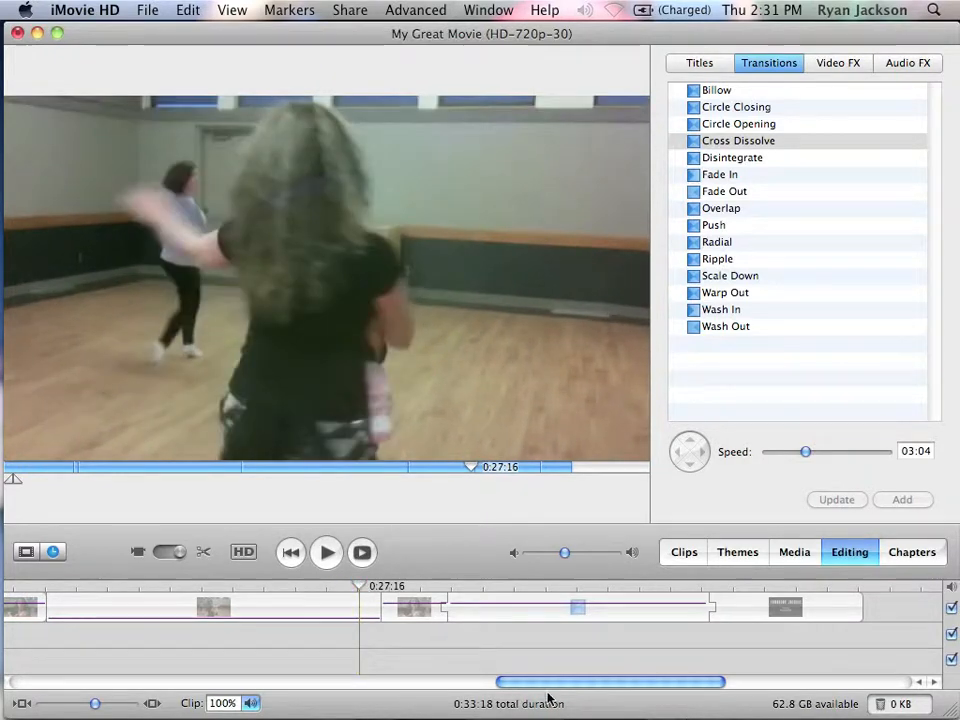
pyautogui.moveTo(546, 686); pyautogui.dragTo(473, 682)
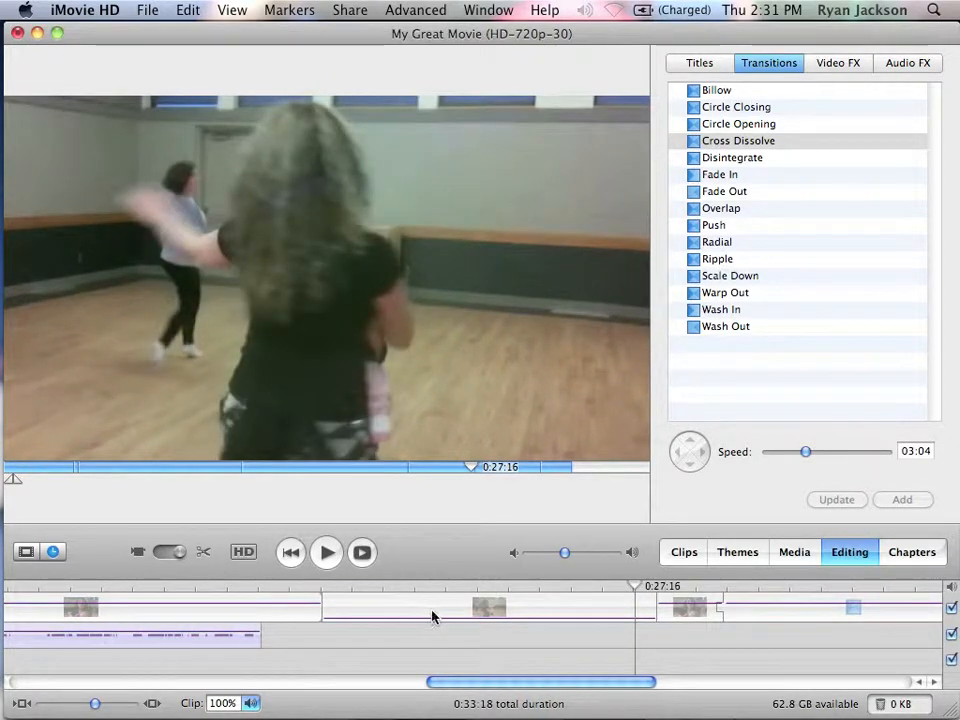
pyautogui.rightClick(366, 613)
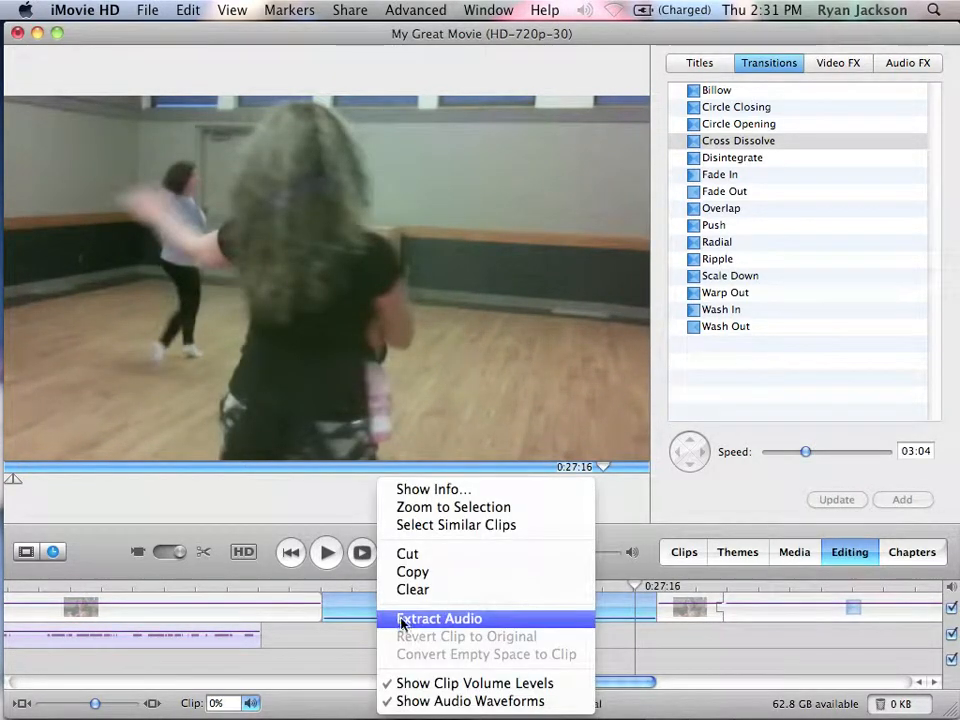
pyautogui.click(399, 620)
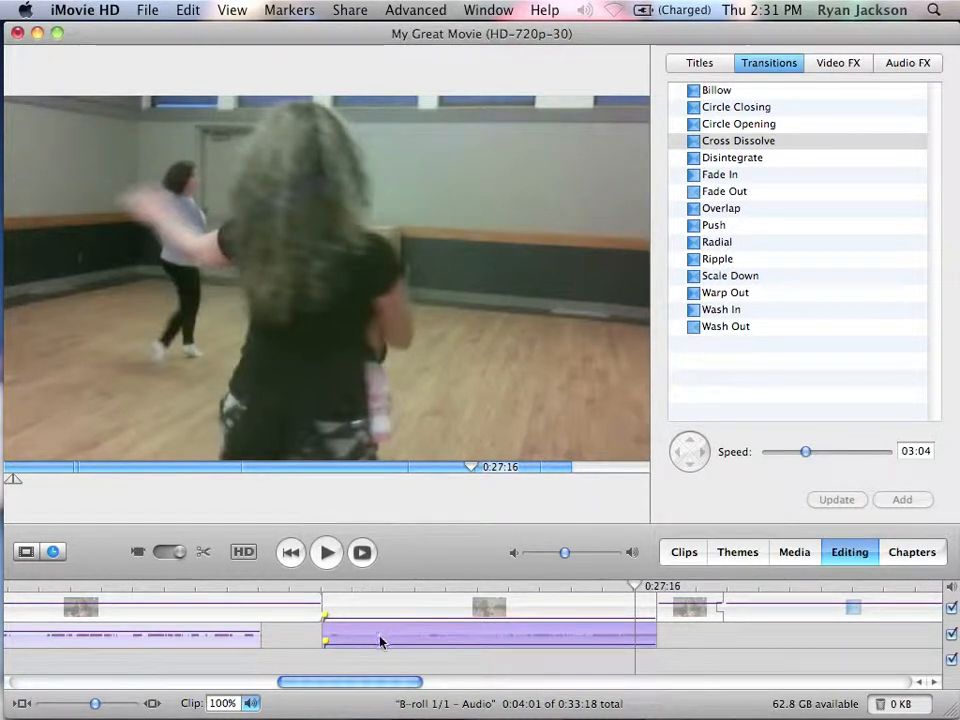
# - Add a volume marker at 0:24:20 on the last B-roll clip and lower the following Interview clip's volume to 0%
pyautogui.click(394, 605)
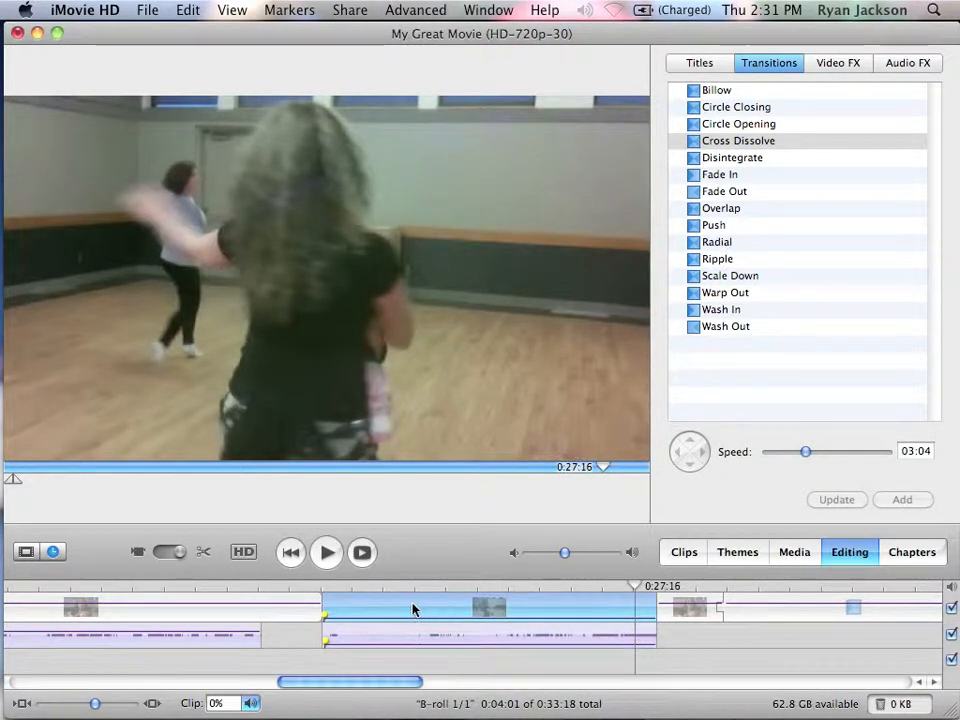
pyautogui.moveTo(395, 619)
pyautogui.mouseDown()
pyautogui.moveTo(392, 606)
pyautogui.moveTo(398, 633)
pyautogui.mouseUp()
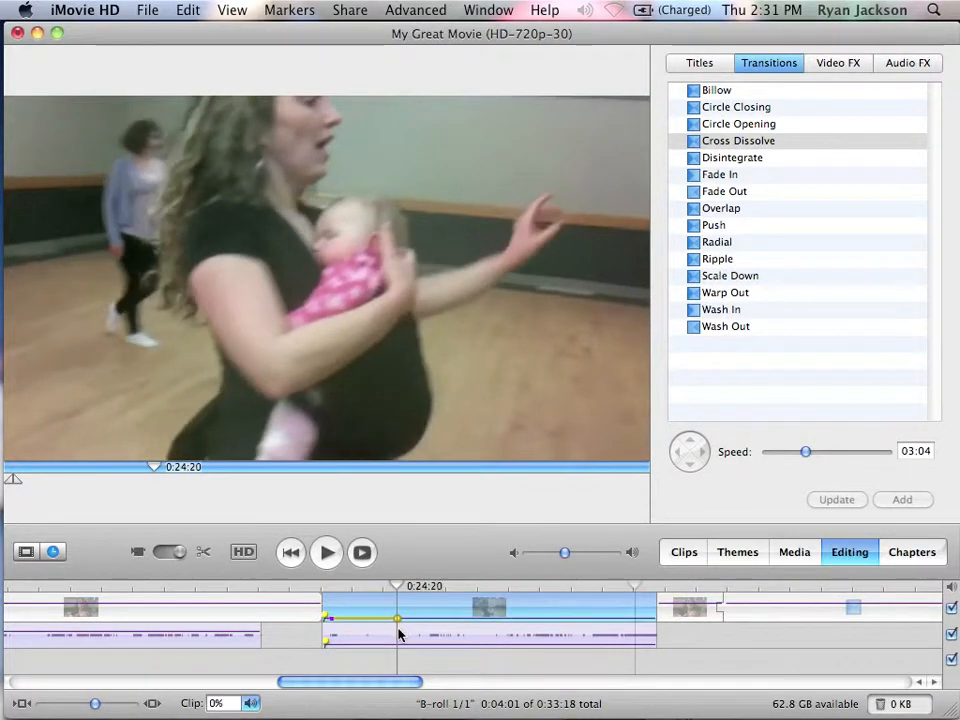
pyautogui.click(660, 608)
pyautogui.moveTo(660, 606); pyautogui.dragTo(658, 632)
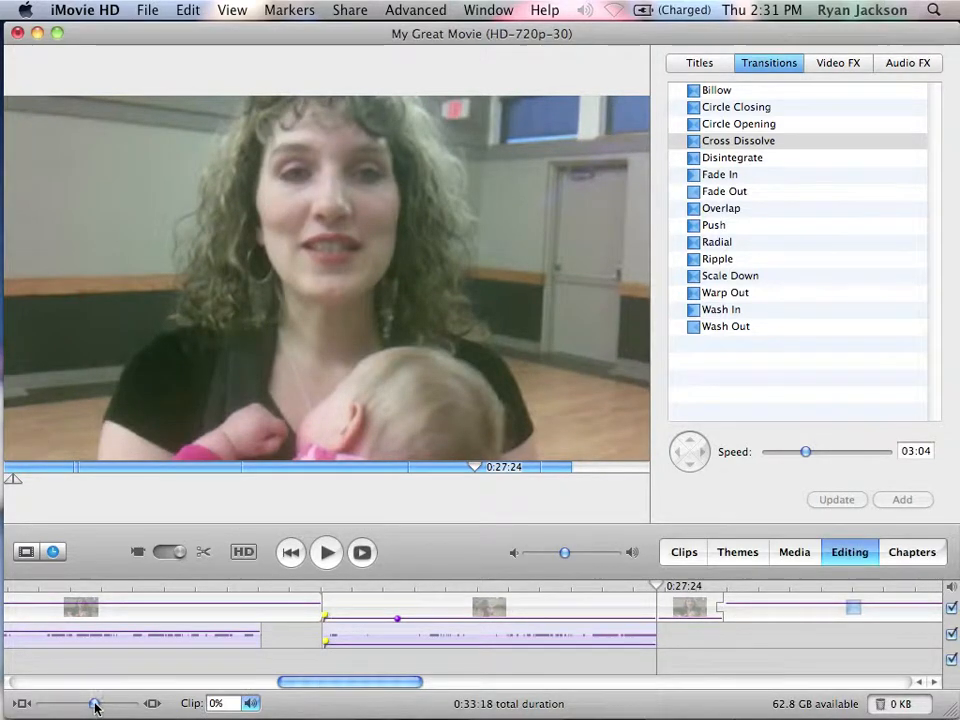
# - Review the whole movie by scrubbing the full timeline through to the closing nameplate at 0:33:18
pyautogui.moveTo(94, 704); pyautogui.dragTo(42, 704)
pyautogui.moveTo(104, 683); pyautogui.dragTo(80, 683)
pyautogui.moveTo(36, 586)
pyautogui.mouseDown()
pyautogui.moveTo(5, 587)
pyautogui.moveTo(435, 583)
pyautogui.moveTo(818, 597)
pyautogui.moveTo(849, 615)
pyautogui.moveTo(851, 589)
pyautogui.moveTo(838, 589)
pyautogui.mouseUp()
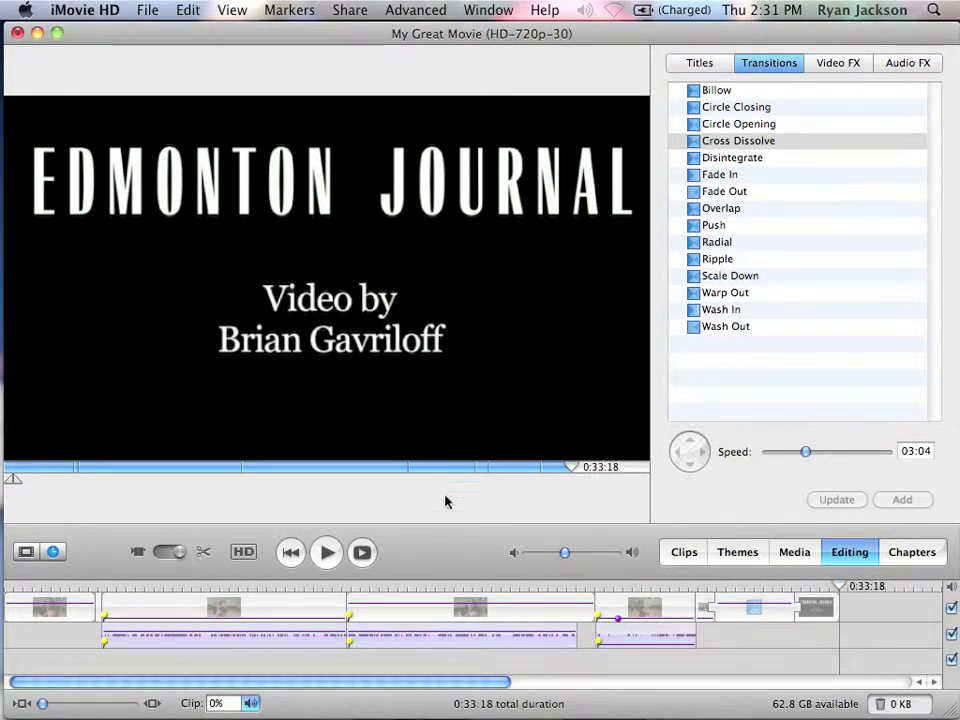
# - Start a QuickTime export of the movie using Expert Settings for the compression
pyautogui.click(146, 10)
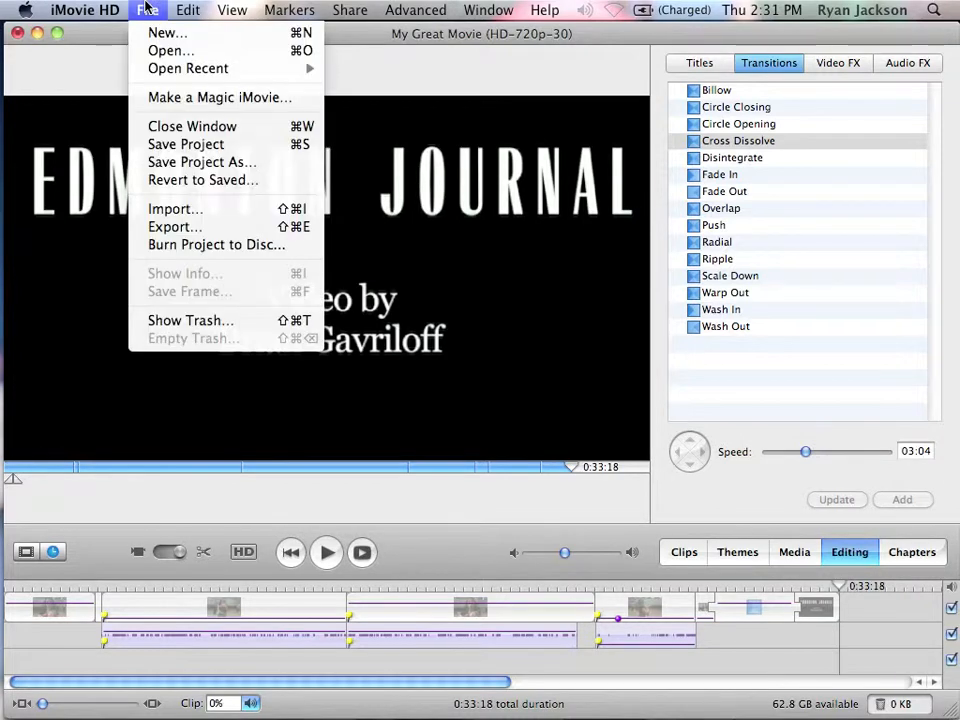
pyautogui.click(208, 227)
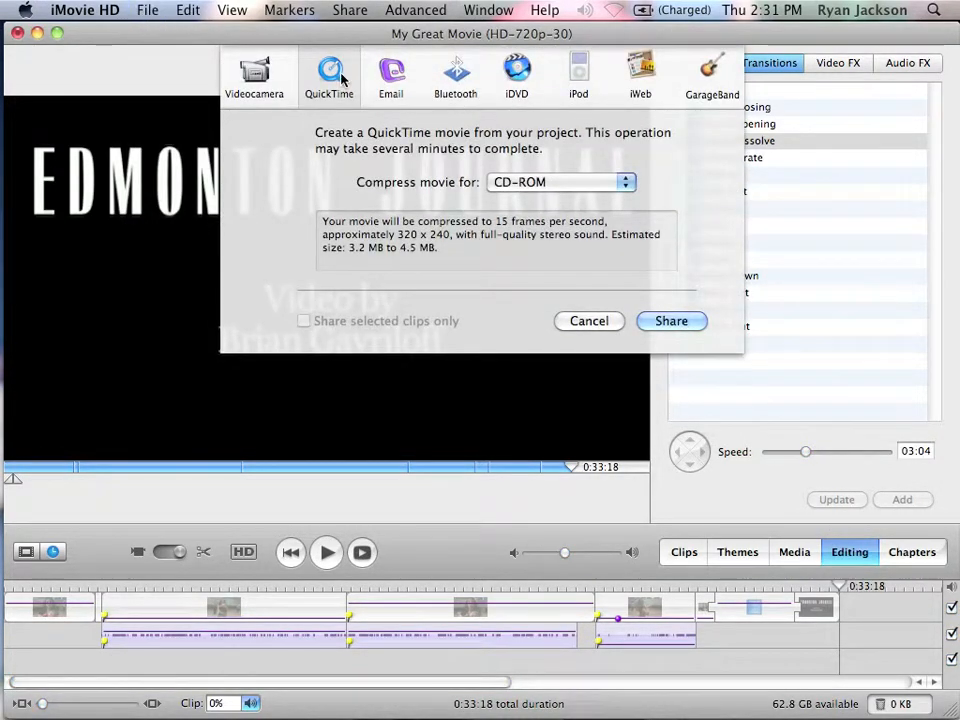
pyautogui.click(542, 183)
pyautogui.click(525, 225)
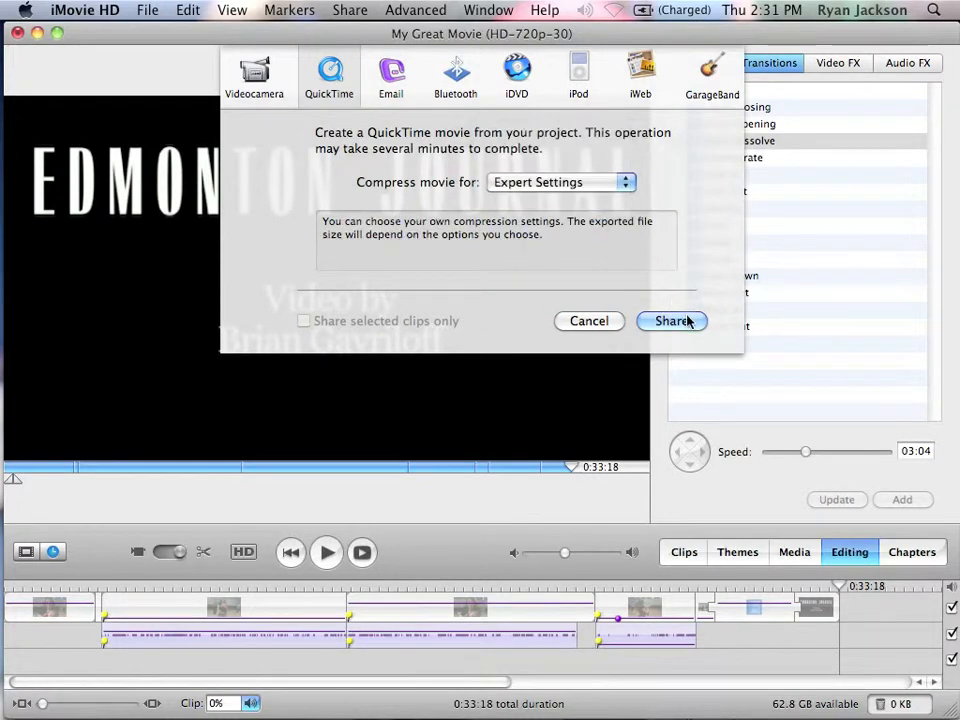
pyautogui.click(687, 320)
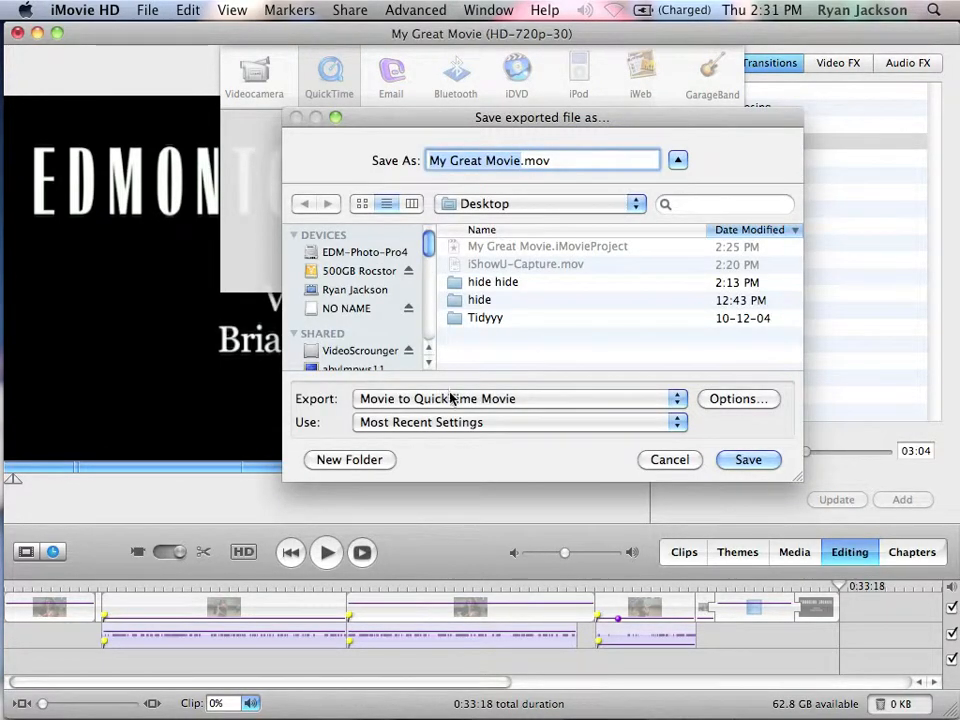
# - Name the exported file "Baby Dancing _720p H264.mov"
pyautogui.click(520, 163)
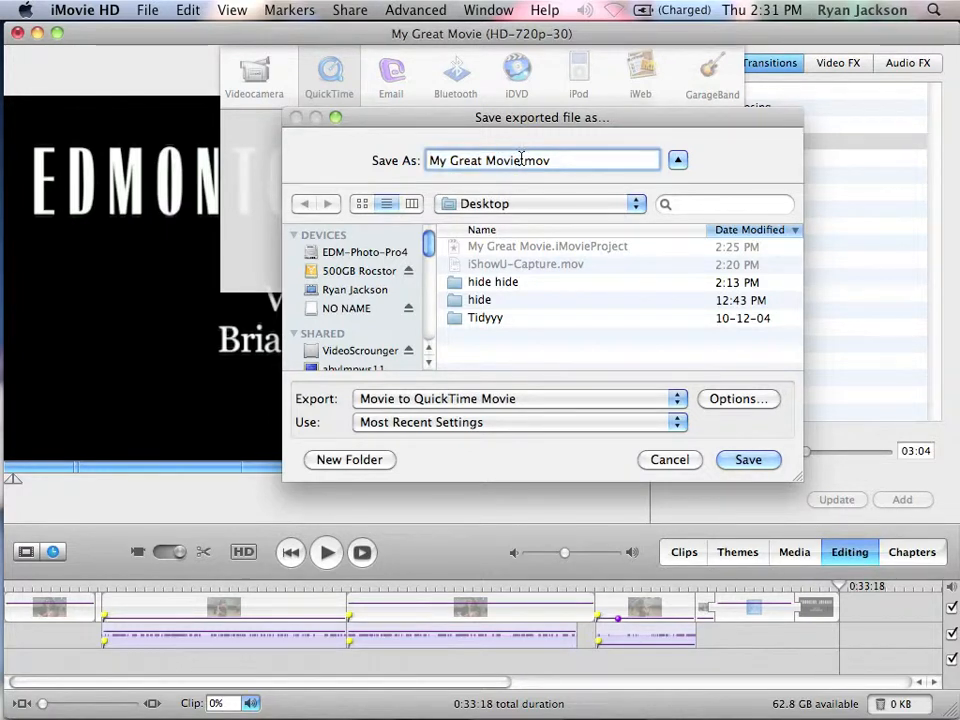
pyautogui.write('_720p')
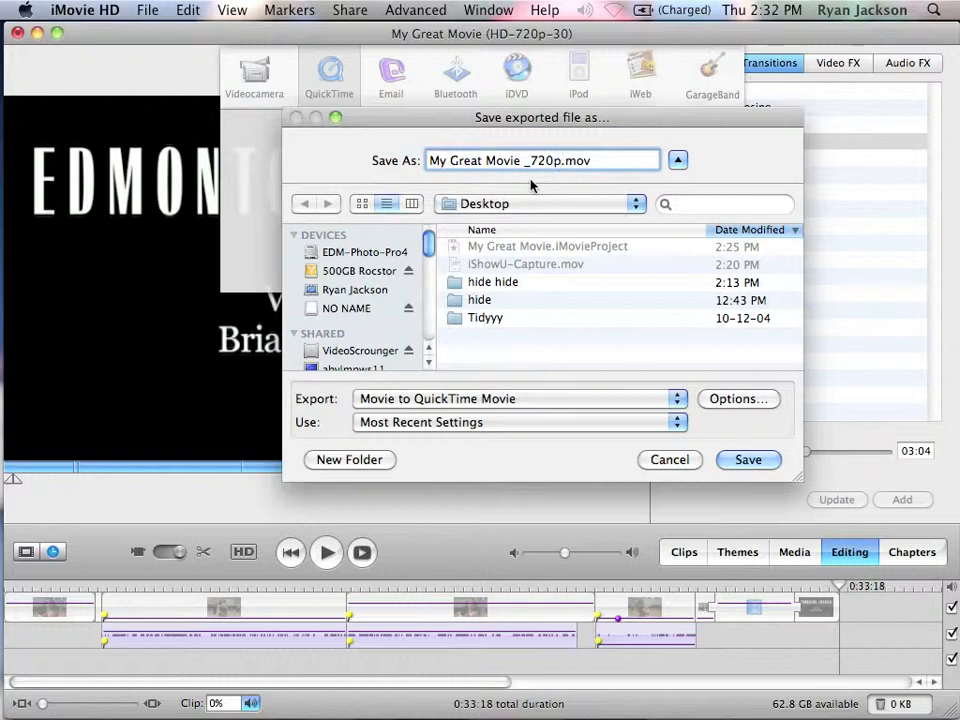
pyautogui.write(' H264')
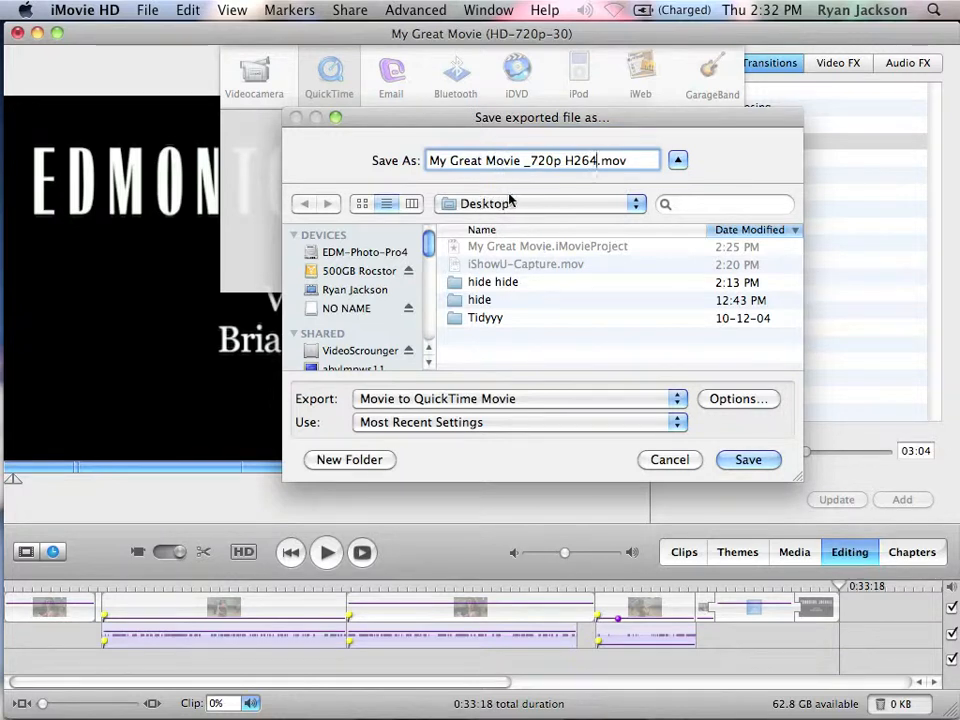
pyautogui.moveTo(519, 163); pyautogui.dragTo(305, 135)
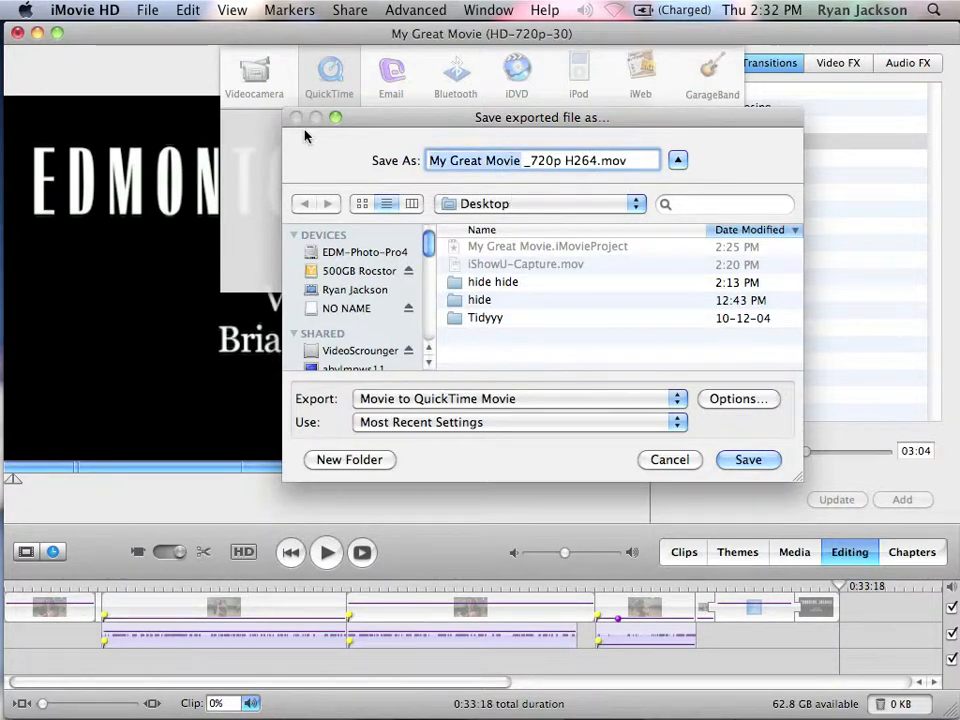
pyautogui.write('Baby Dancing')
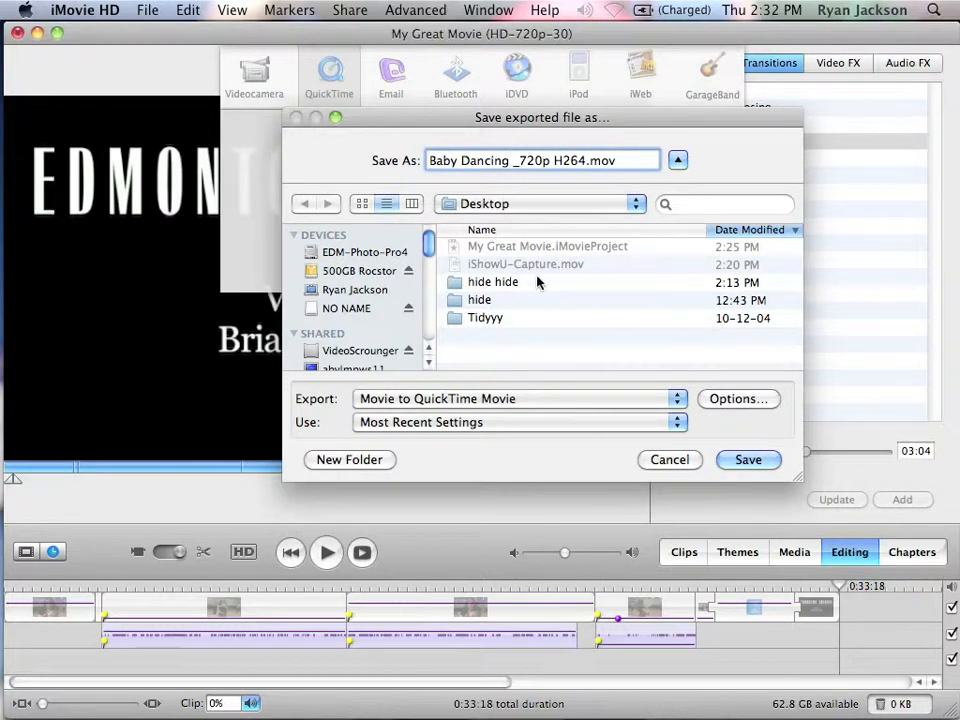
# - Confirm the export's video options as H.264 compression restricted to 5000 kbits/sec, with dimensions of 1280 x 720 HD
pyautogui.click(730, 400)
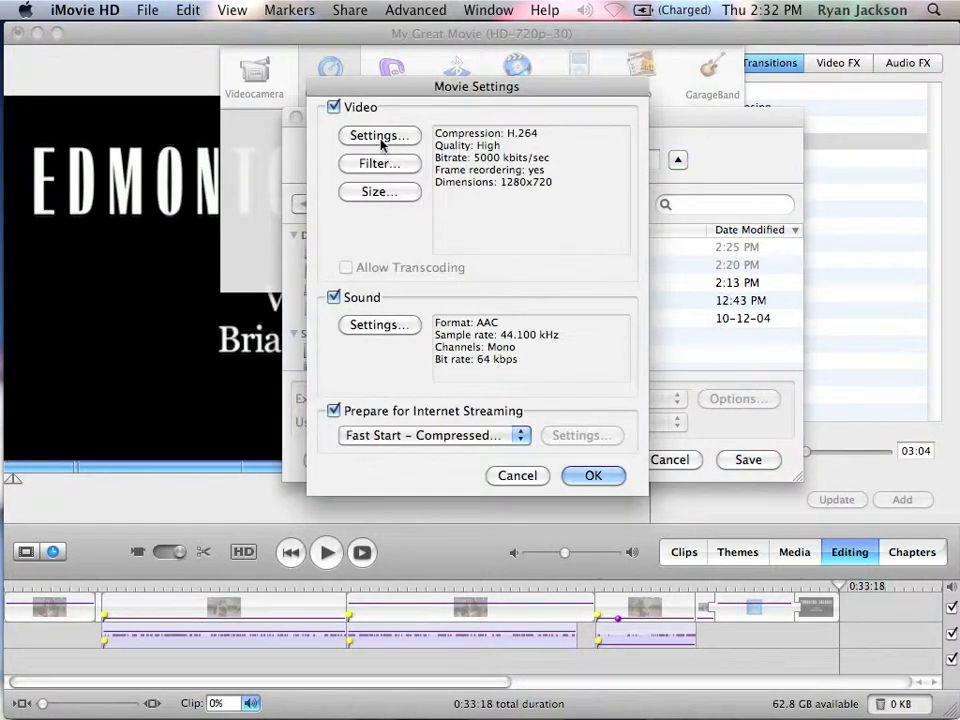
pyautogui.click(397, 138)
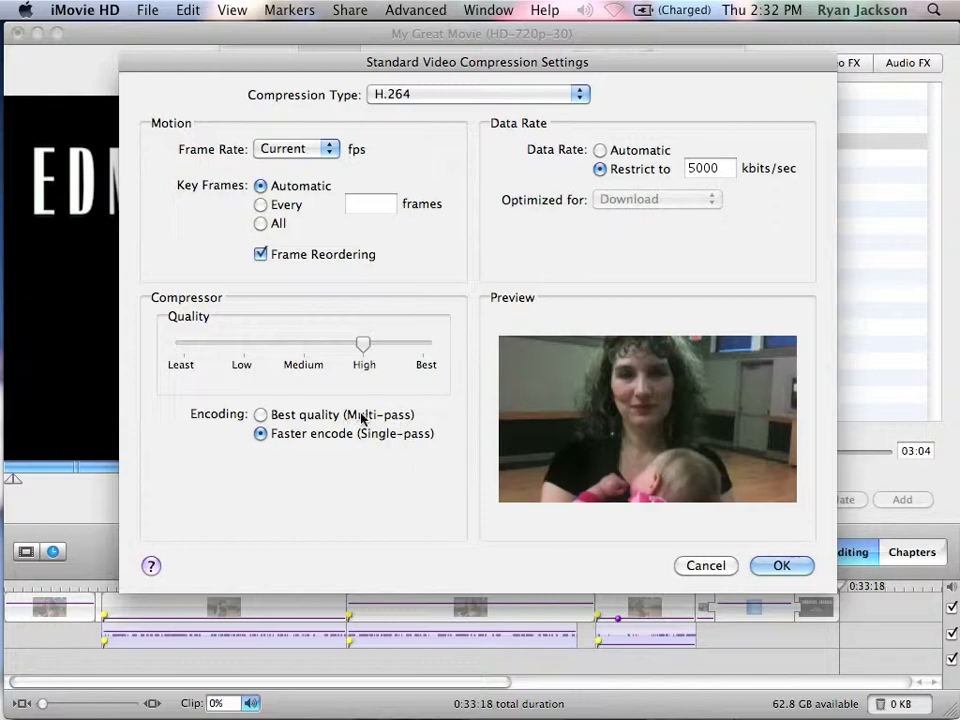
pyautogui.click(781, 565)
pyautogui.click(381, 193)
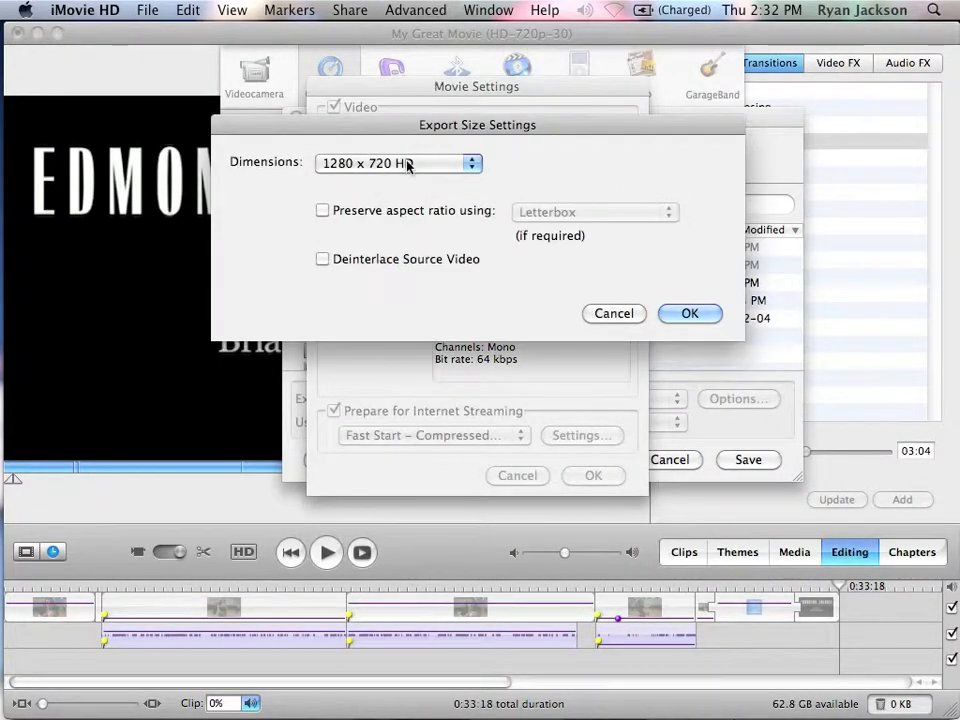
pyautogui.click(690, 314)
# - Confirm the export's sound settings with AAC format and Mono channels
pyautogui.click(385, 326)
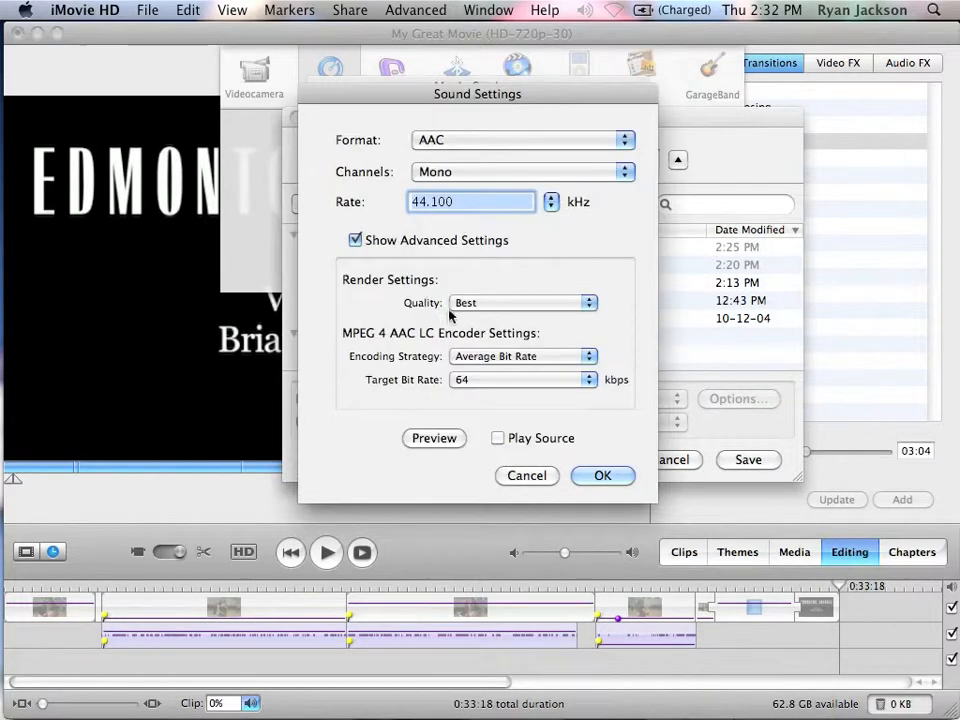
pyautogui.click(430, 140)
pyautogui.click(430, 142)
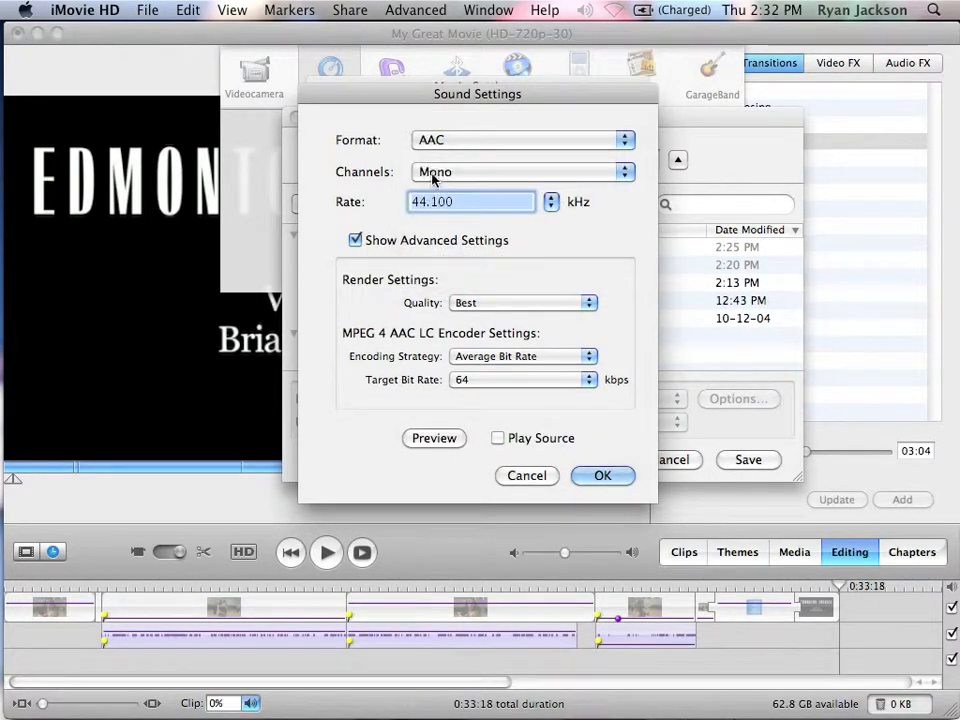
pyautogui.click(434, 174)
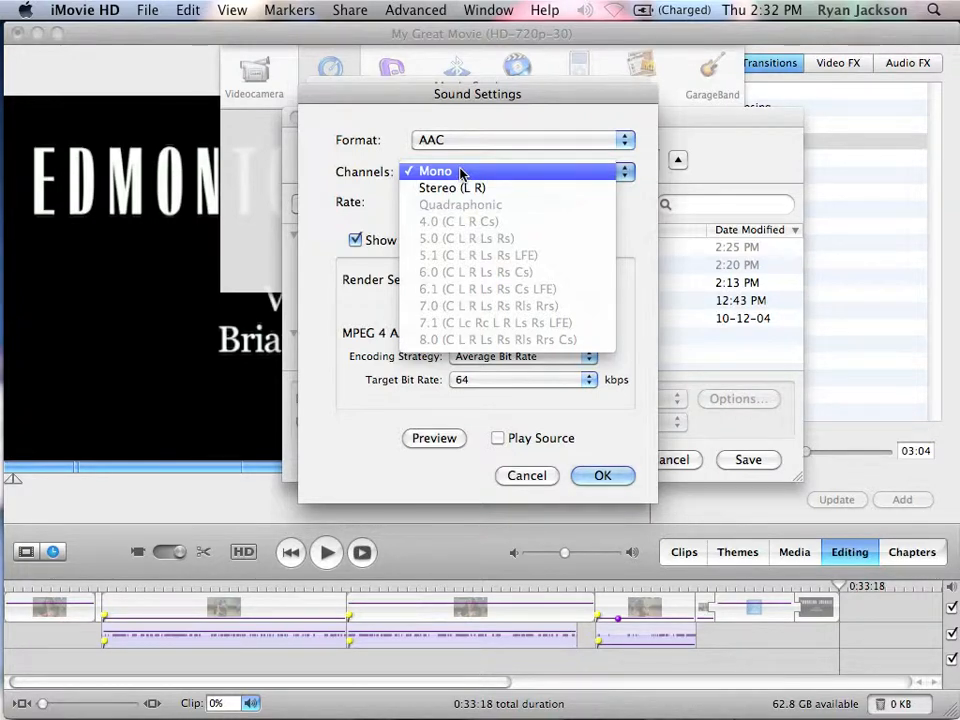
pyautogui.click(460, 175)
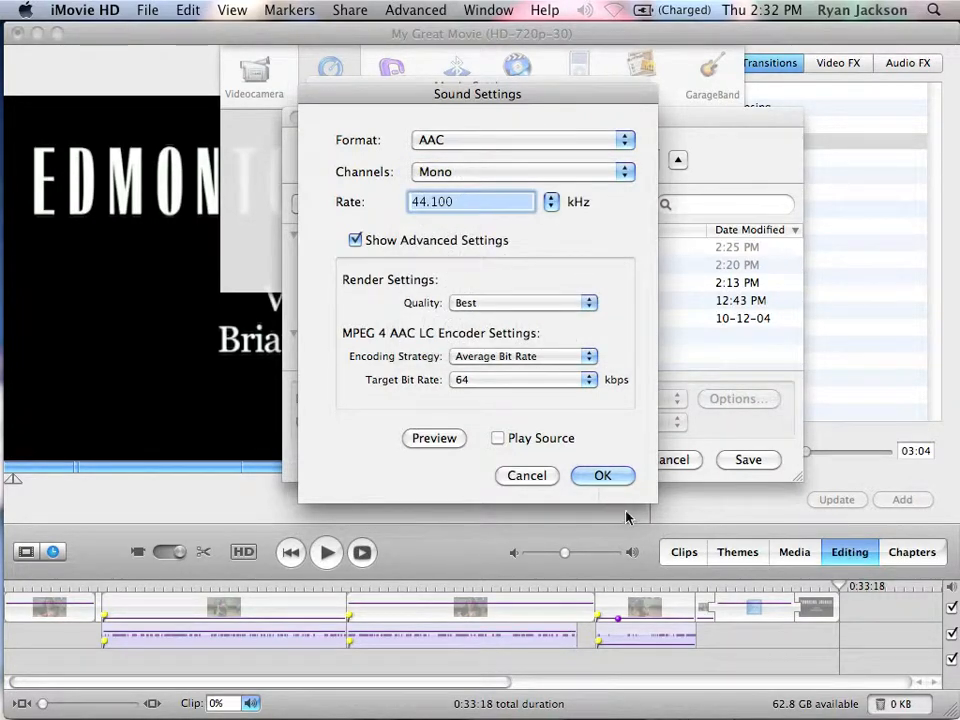
pyautogui.click(598, 476)
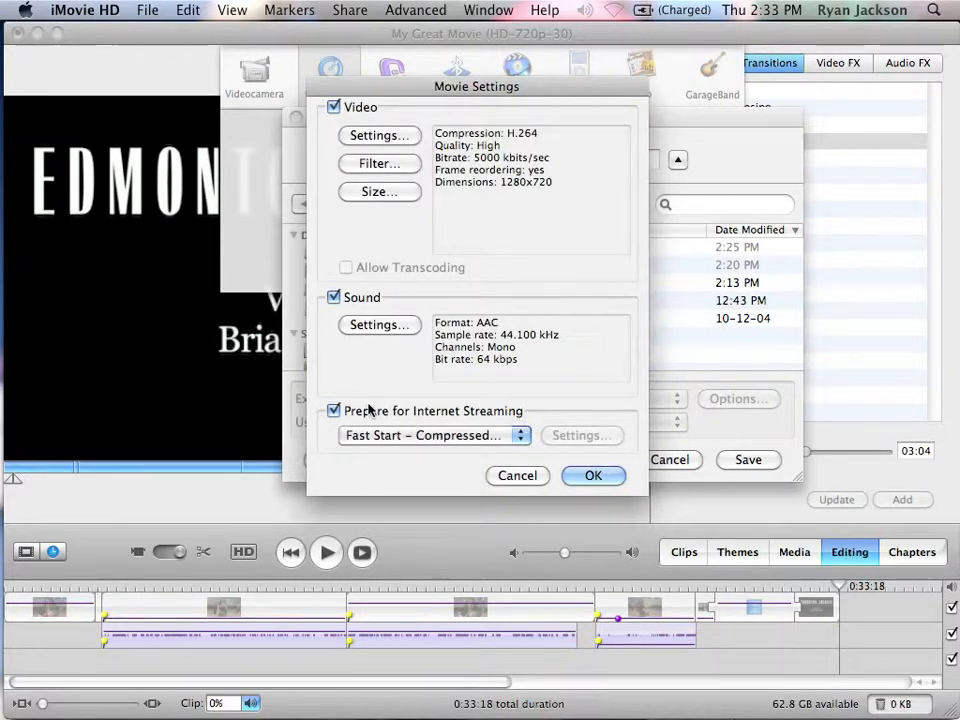
# - Accept the movie settings and save the export to the Desktop to start compressing the movie
pyautogui.click(598, 476)
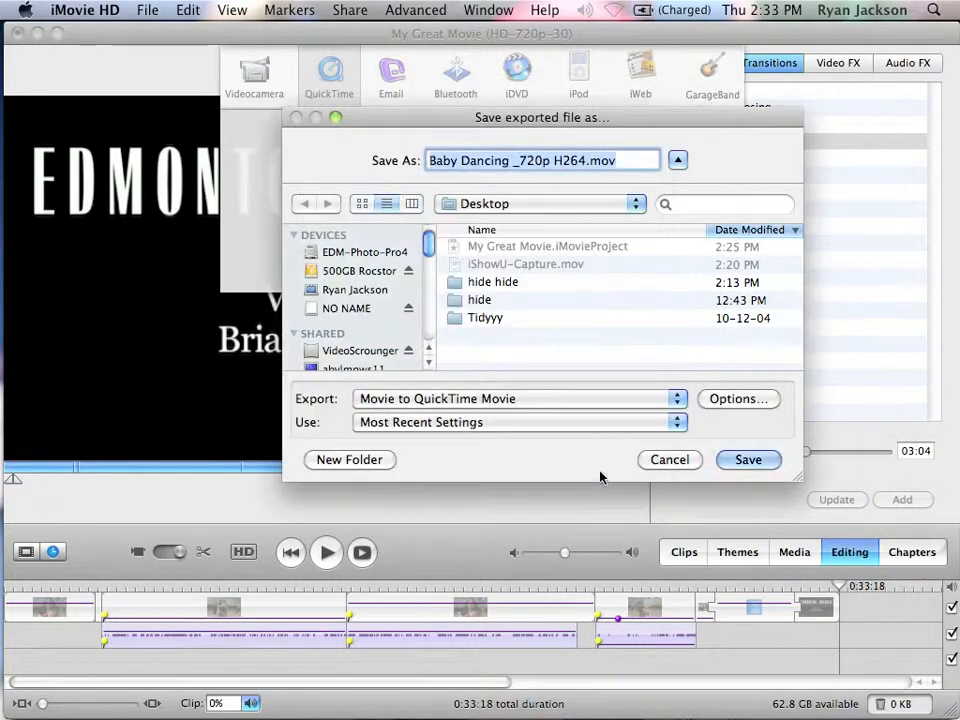
pyautogui.click(748, 460)
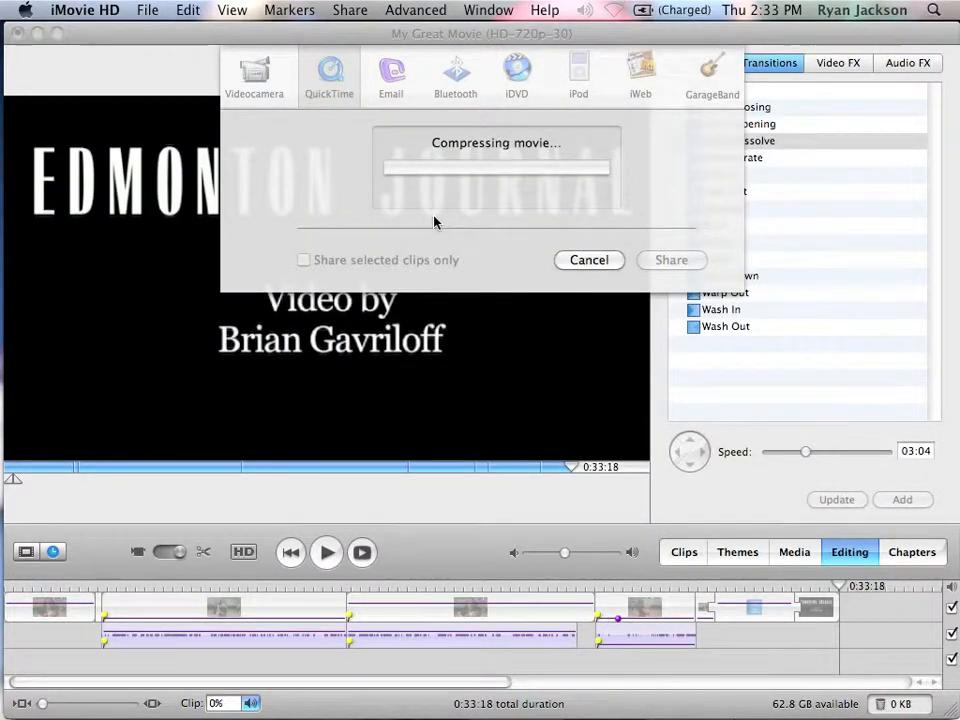